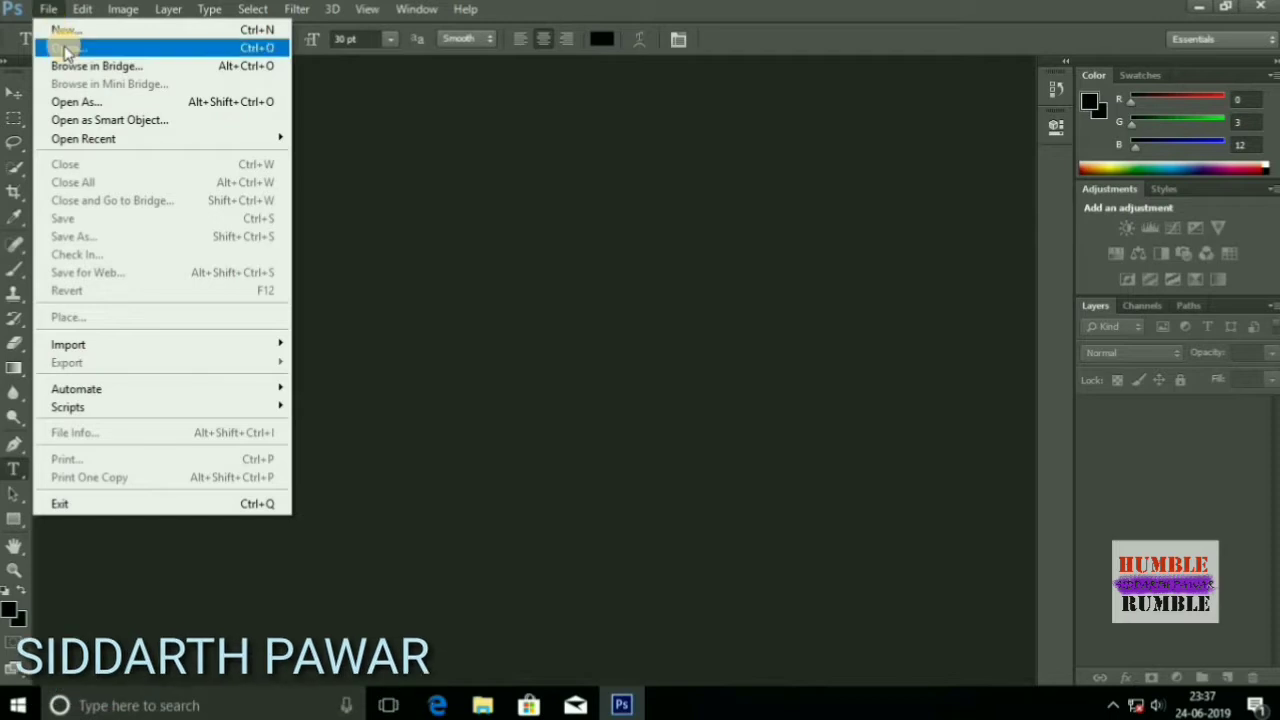
Open the image IMG_3994 from the Desktop
click(66, 48)
click(349, 208)
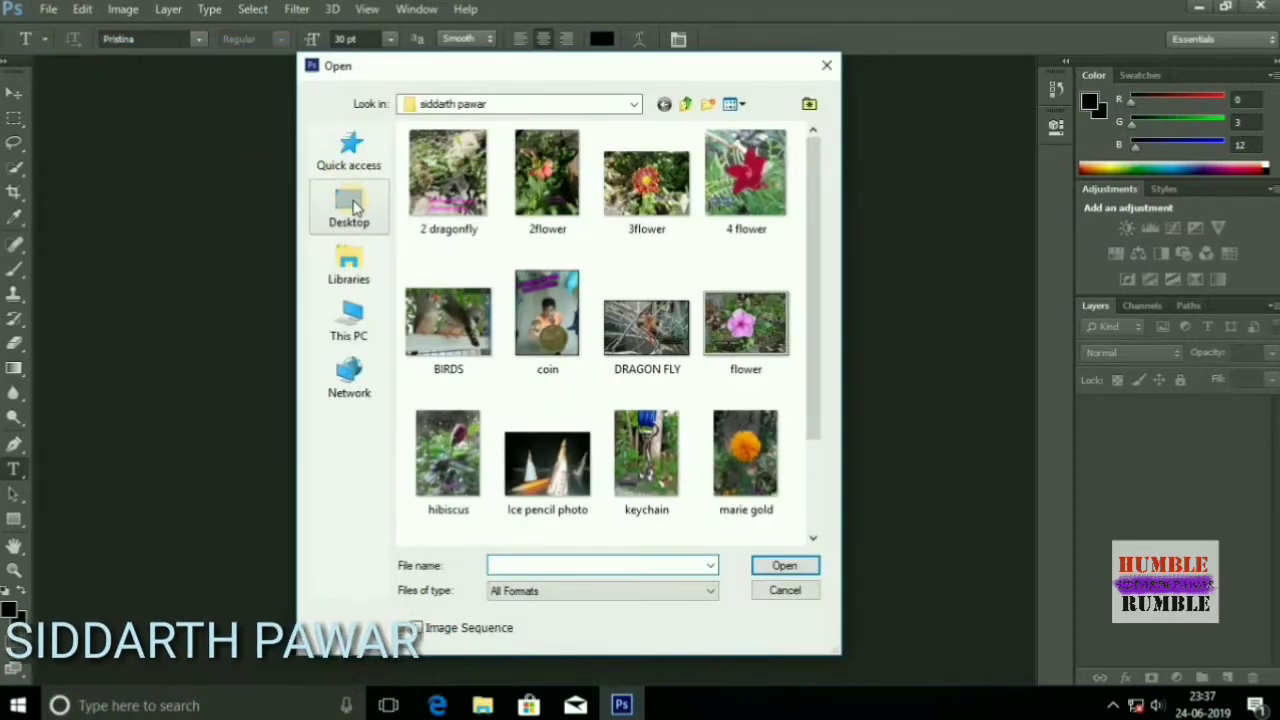
scroll(575, 385, down, 4)
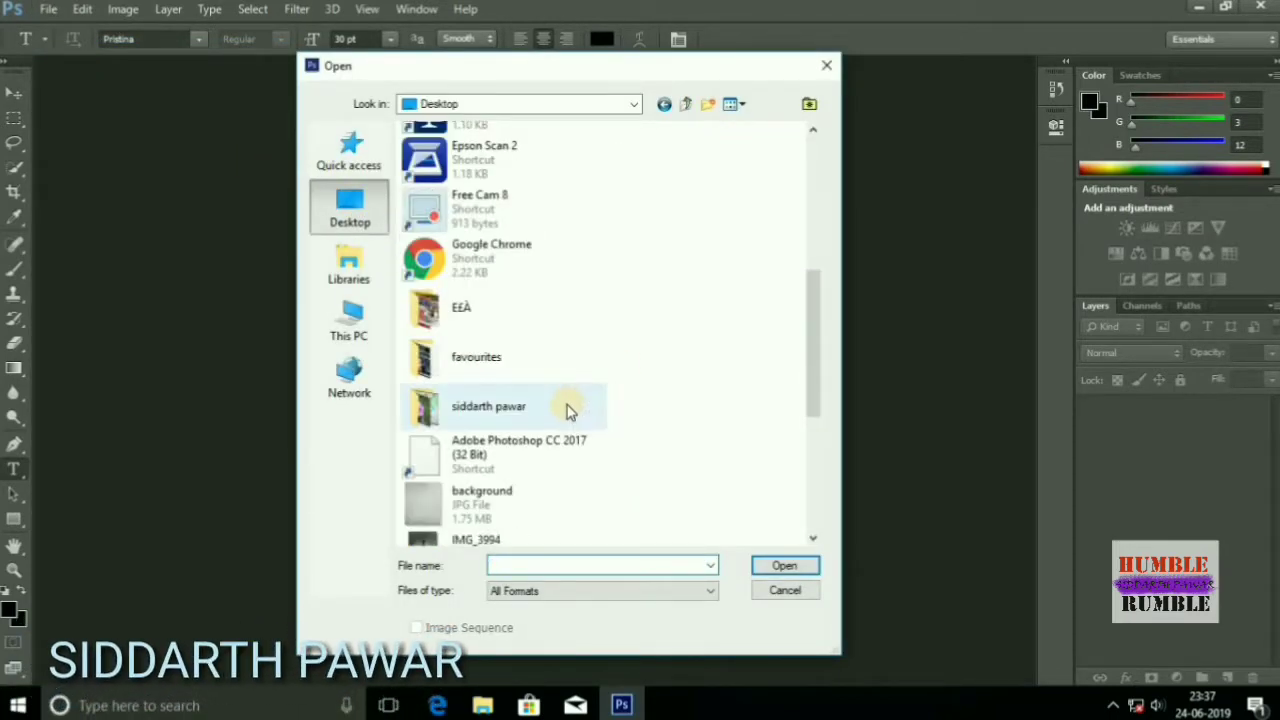
scroll(560, 430, down, 1)
click(590, 430)
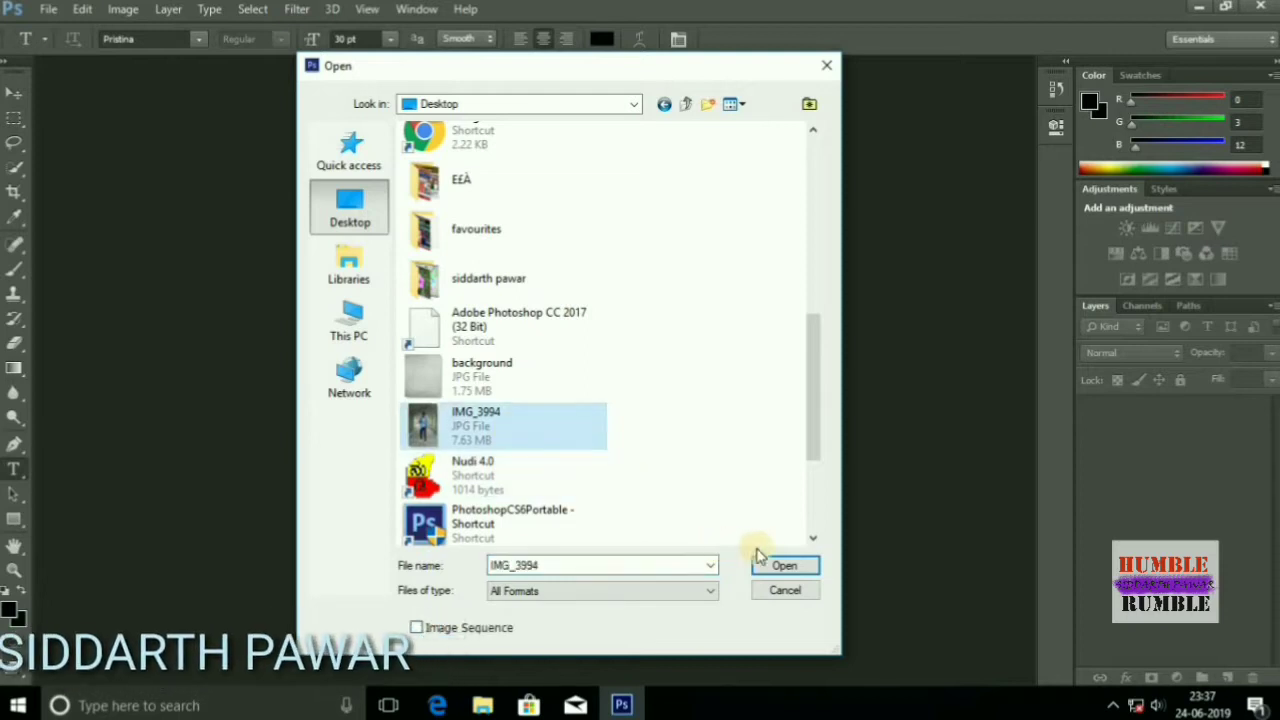
click(783, 567)
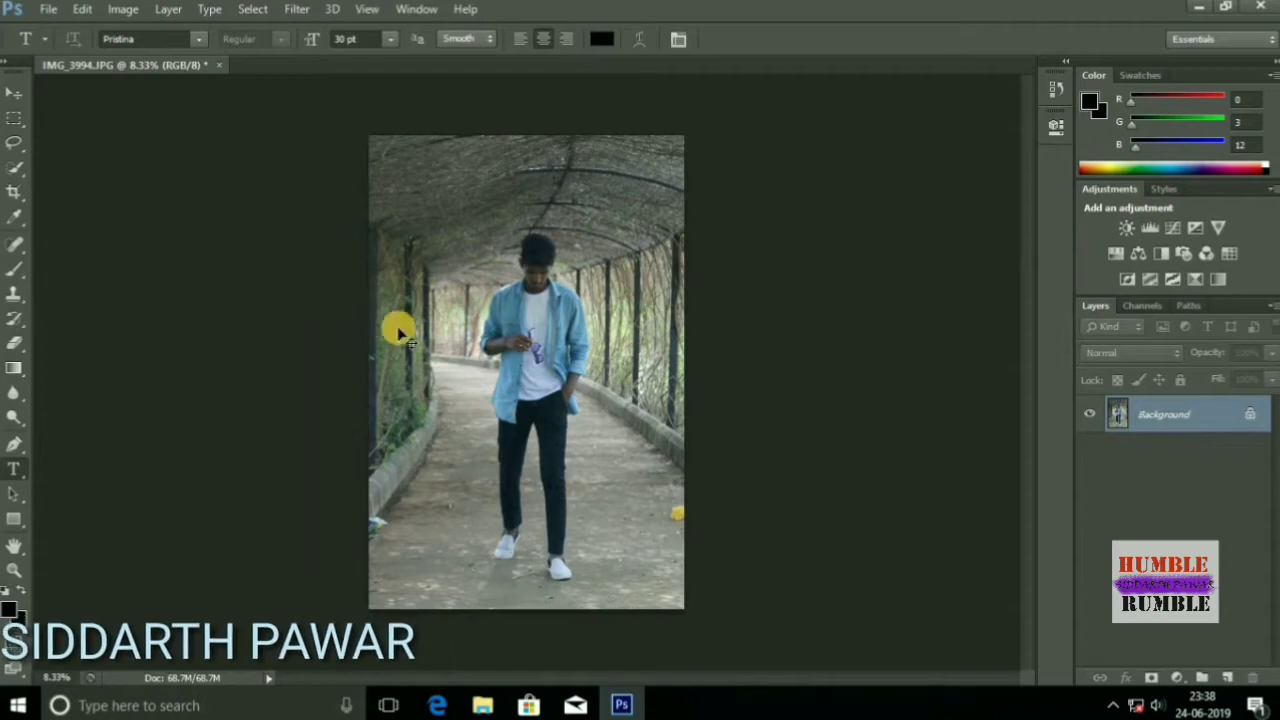
Select the man's head, face and upper torso with the Quick Selection tool
scroll(501, 341, up, 3)
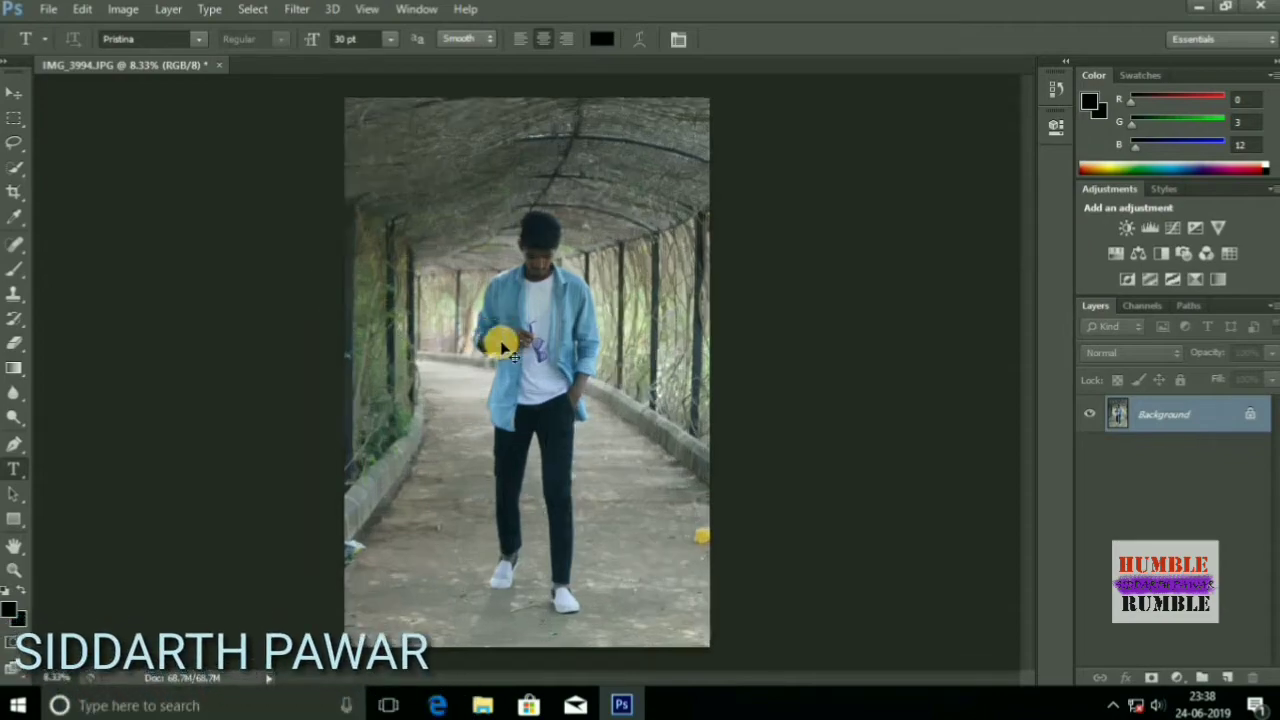
scroll(519, 346, up, 5)
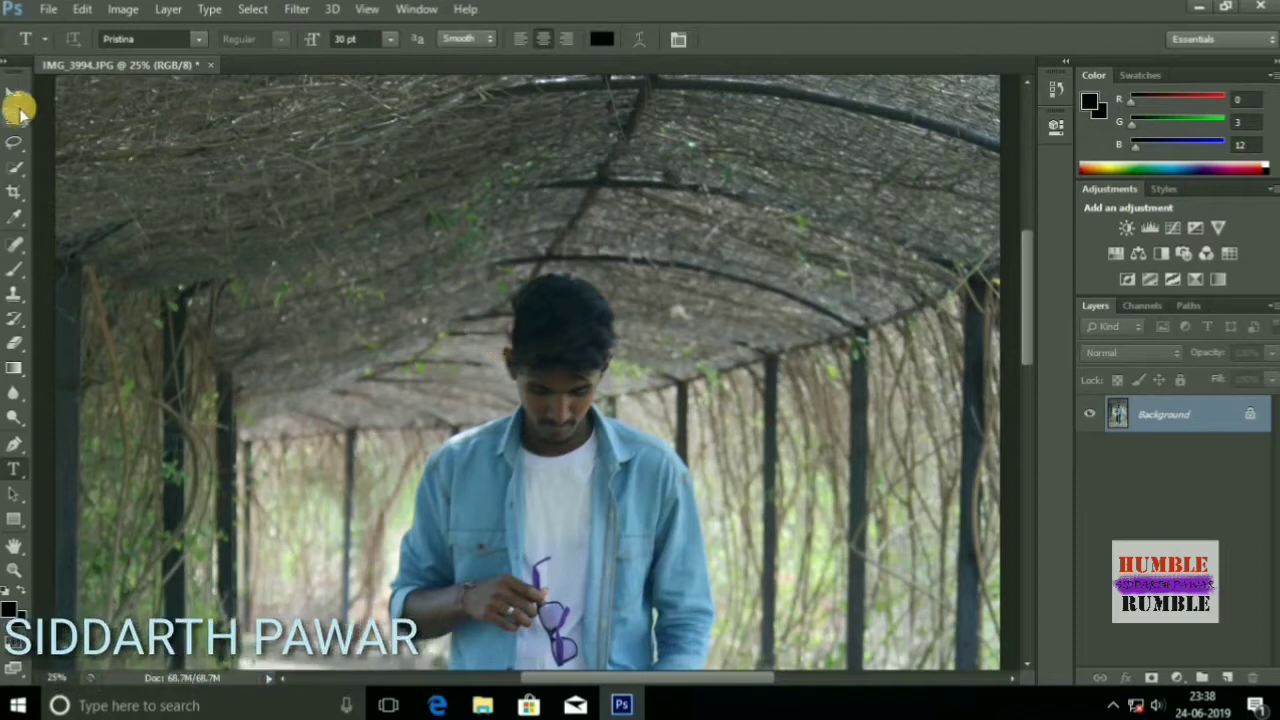
click(15, 168)
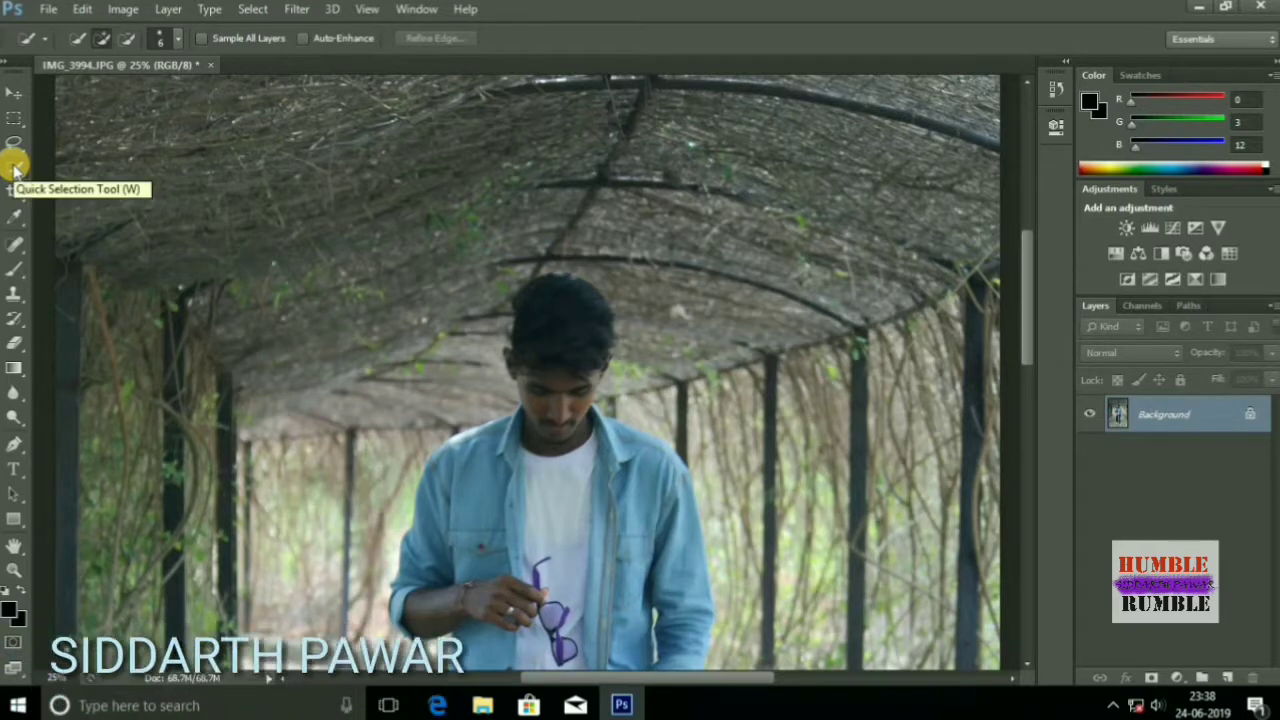
mouse_move(559, 298)
mouse_down()
mouse_move(566, 369)
mouse_move(534, 403)
mouse_move(553, 417)
mouse_up()
scroll(553, 417, down, 3)
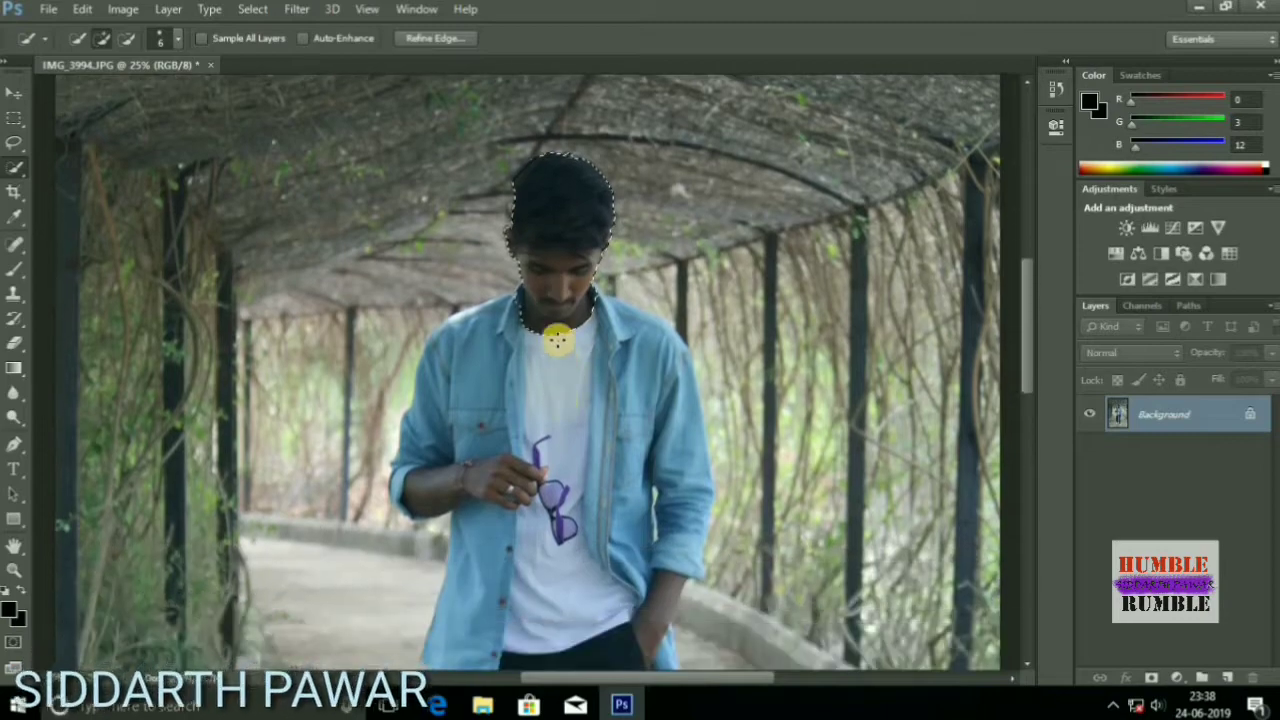
mouse_move(549, 258)
mouse_down()
mouse_move(478, 387)
mouse_move(527, 438)
mouse_move(620, 466)
mouse_move(623, 593)
mouse_move(607, 670)
mouse_move(607, 515)
mouse_up()
Extend the quick selection over the lower shirt, the trousers and both shoes
scroll(607, 515, down, 4)
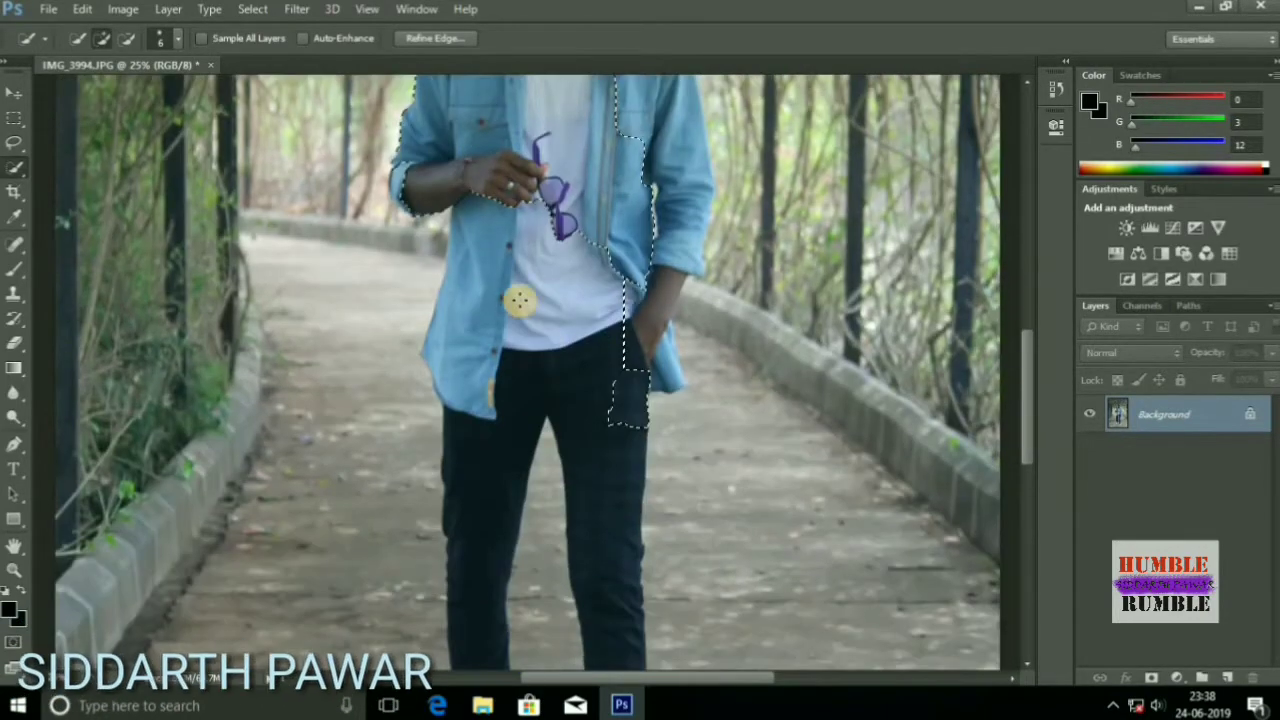
mouse_move(517, 297)
mouse_down()
mouse_move(487, 411)
mouse_move(489, 590)
mouse_move(538, 358)
mouse_up()
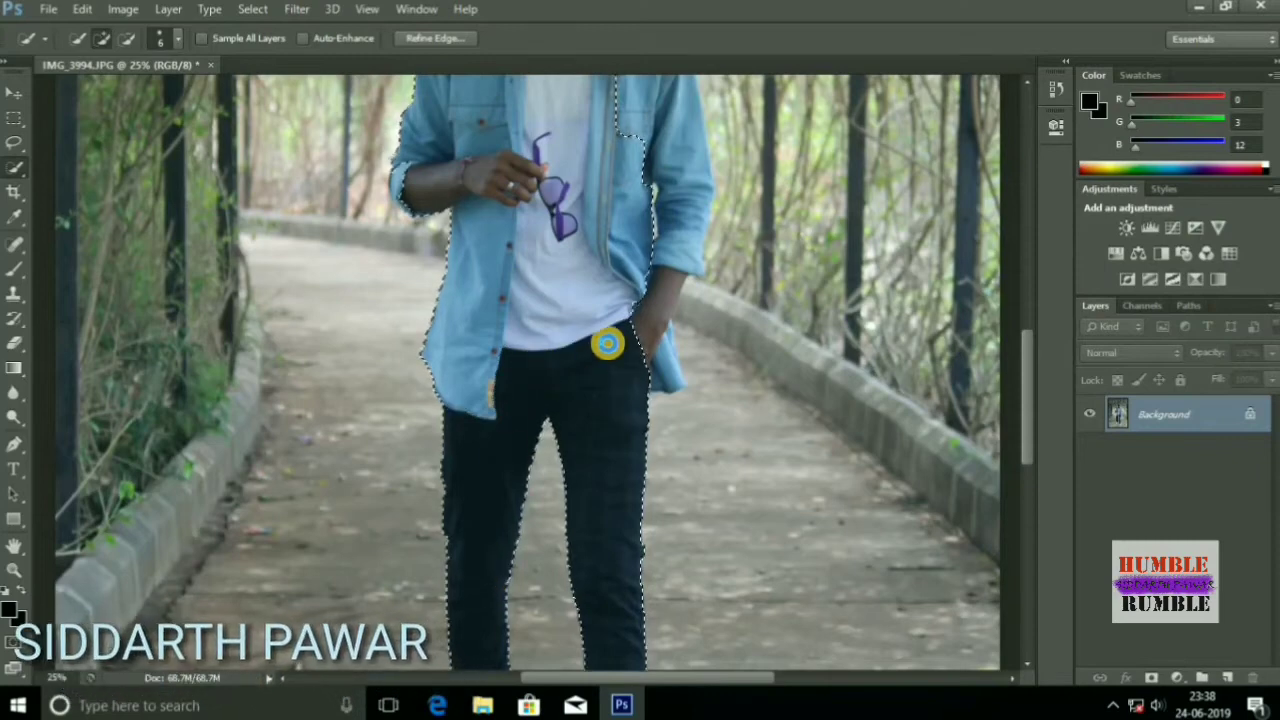
scroll(608, 363, down, 4)
mouse_move(470, 572)
mouse_down()
mouse_move(457, 563)
mouse_move(457, 580)
mouse_up()
mouse_move(620, 601)
mouse_down()
mouse_move(625, 648)
mouse_move(651, 623)
mouse_up()
Add the arm with the hand in the pocket and its sleeve to the selection
scroll(597, 389, up, 5)
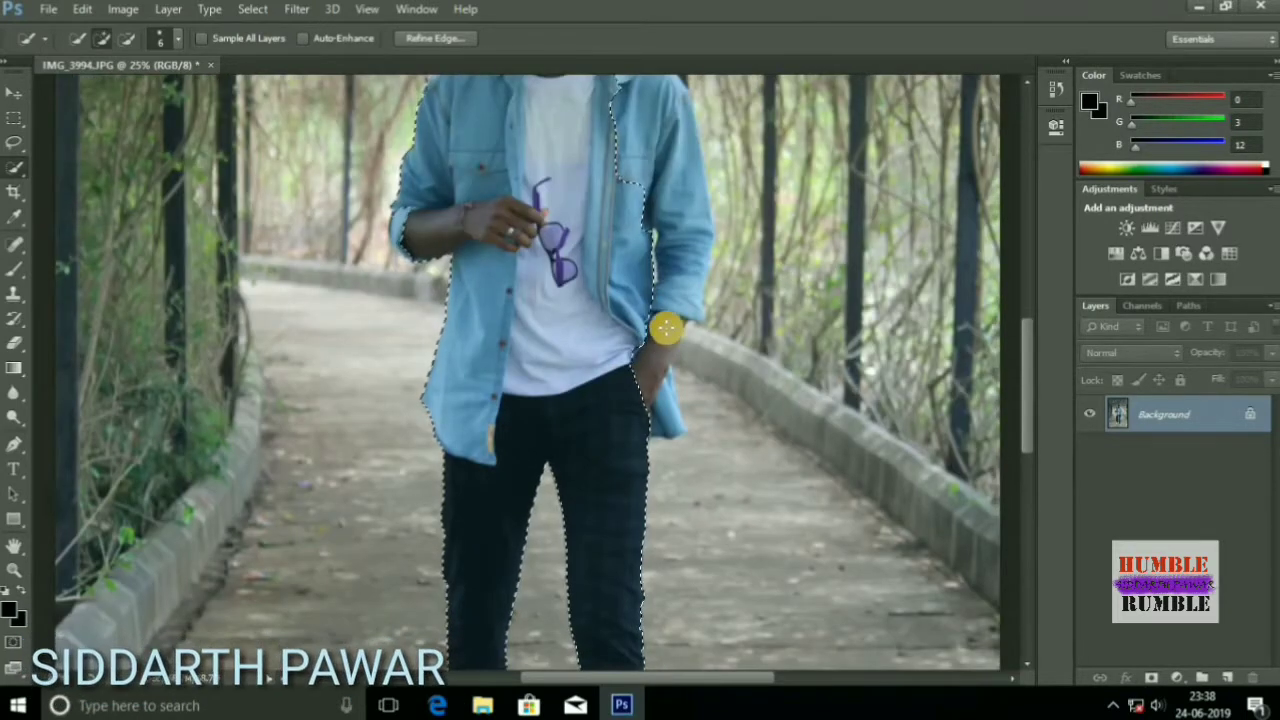
mouse_move(666, 328)
mouse_down()
mouse_move(680, 209)
mouse_move(663, 137)
mouse_move(645, 322)
mouse_up()
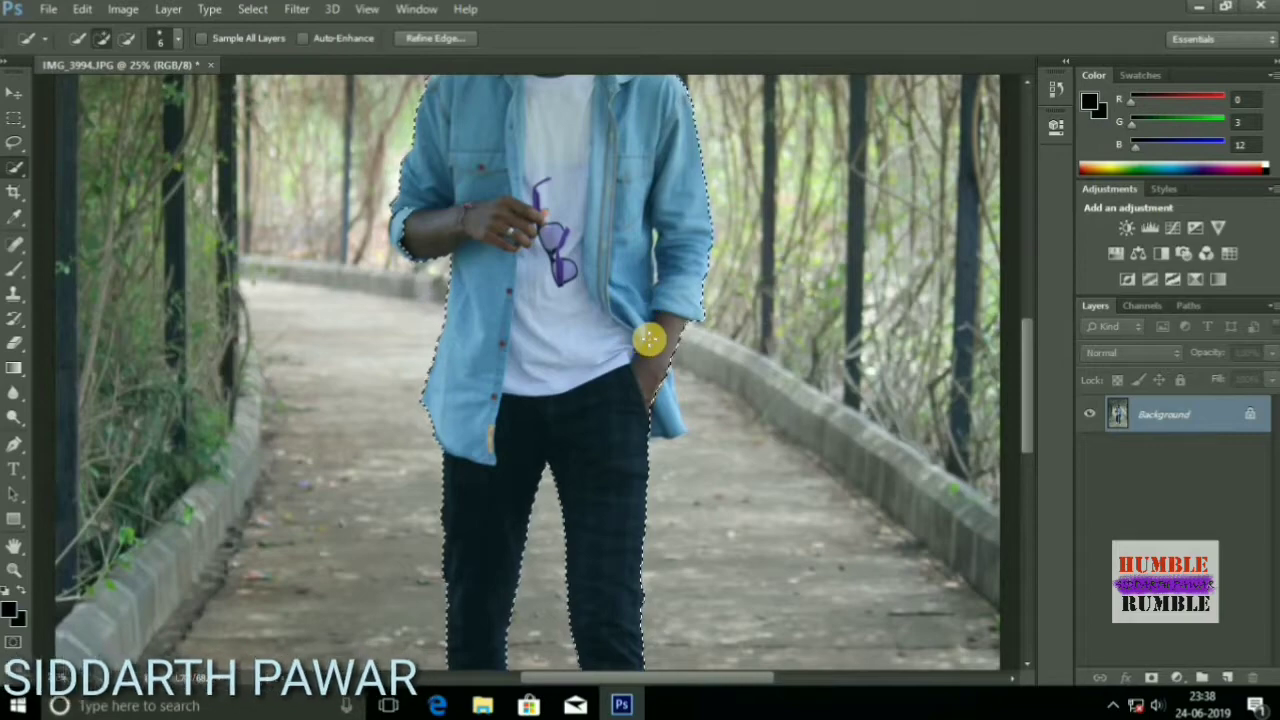
scroll(486, 314, up, 2)
scroll(467, 323, up, 2)
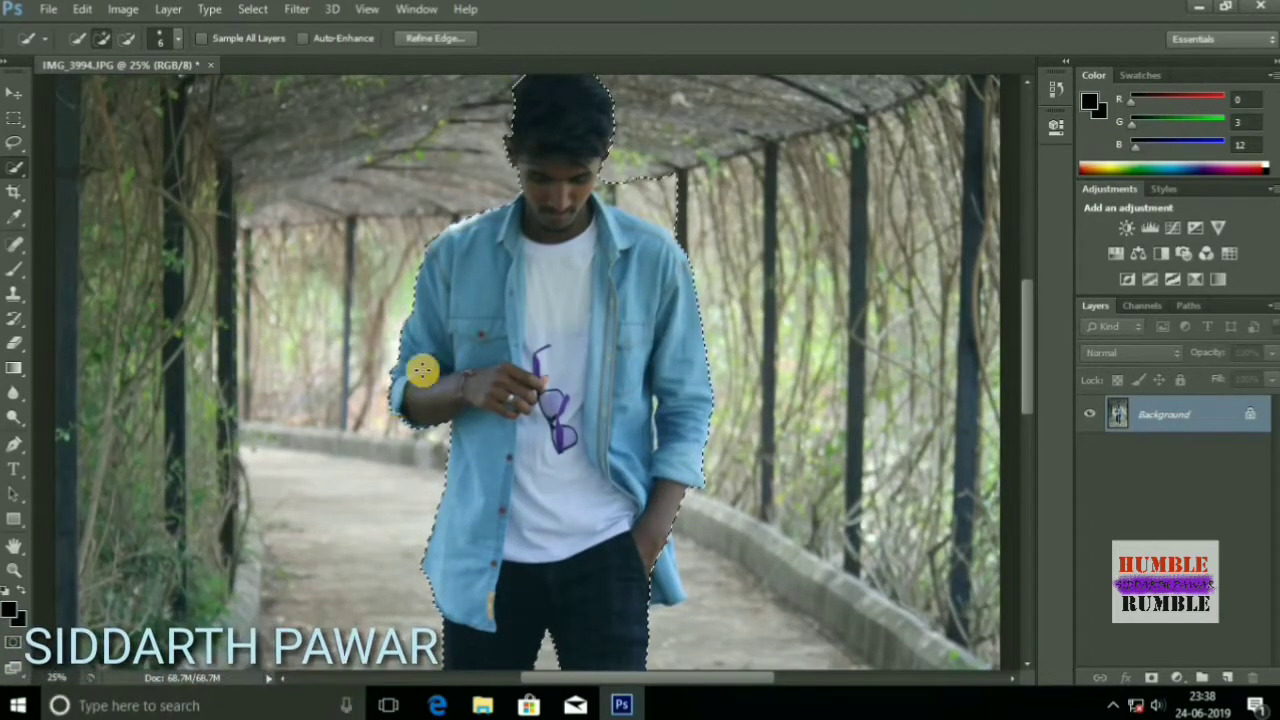
Subtract the background area beside the neck and above the shoulder from the selection
scroll(575, 310, up, 5)
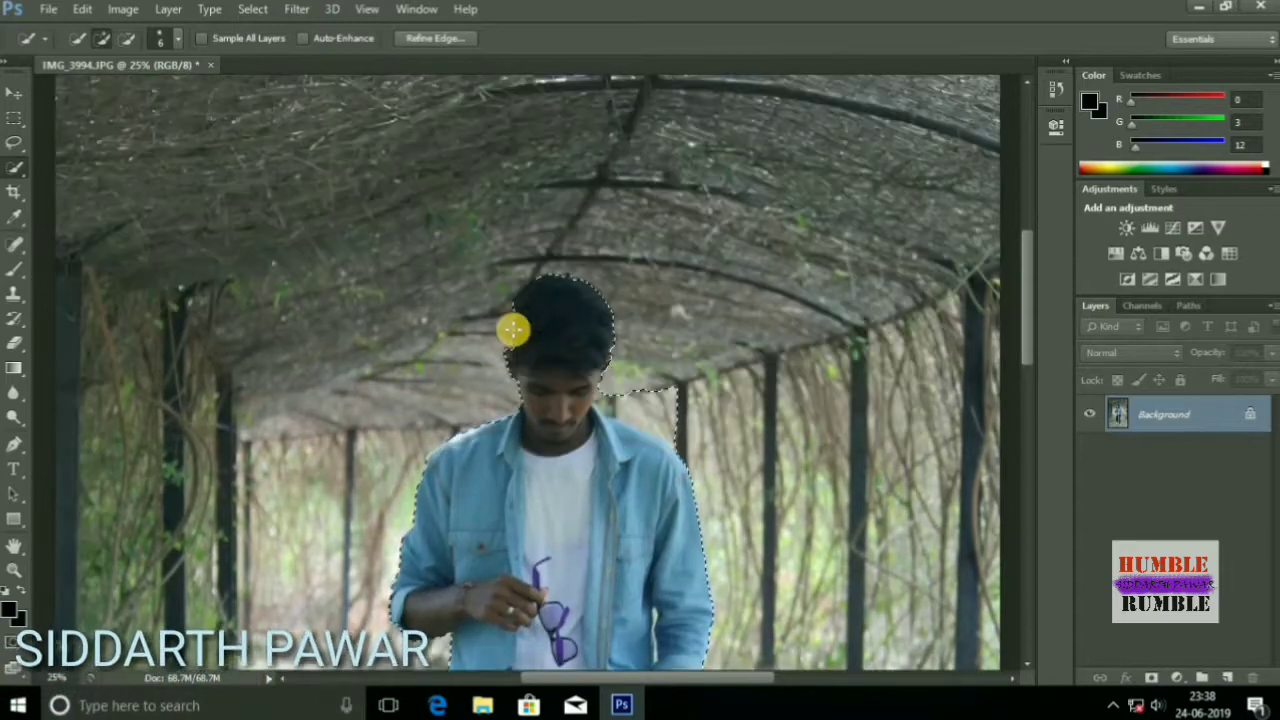
scroll(623, 351, up, 2)
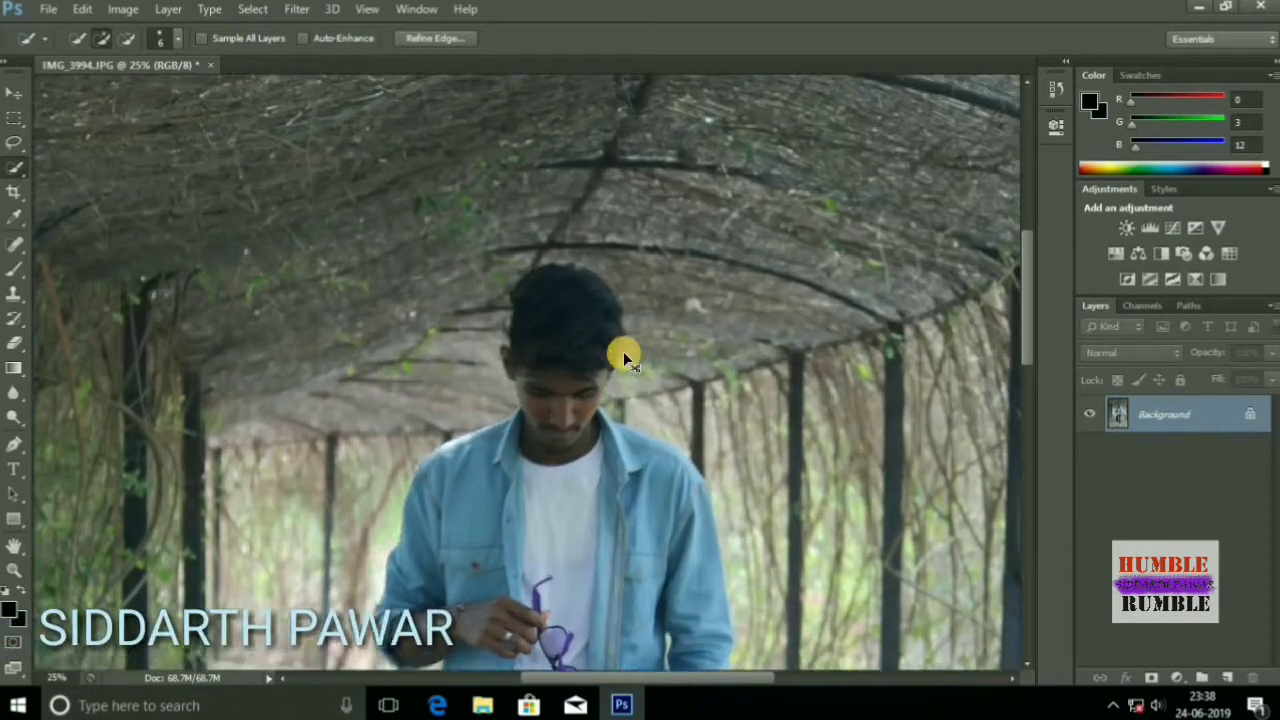
scroll(623, 351, up, 2)
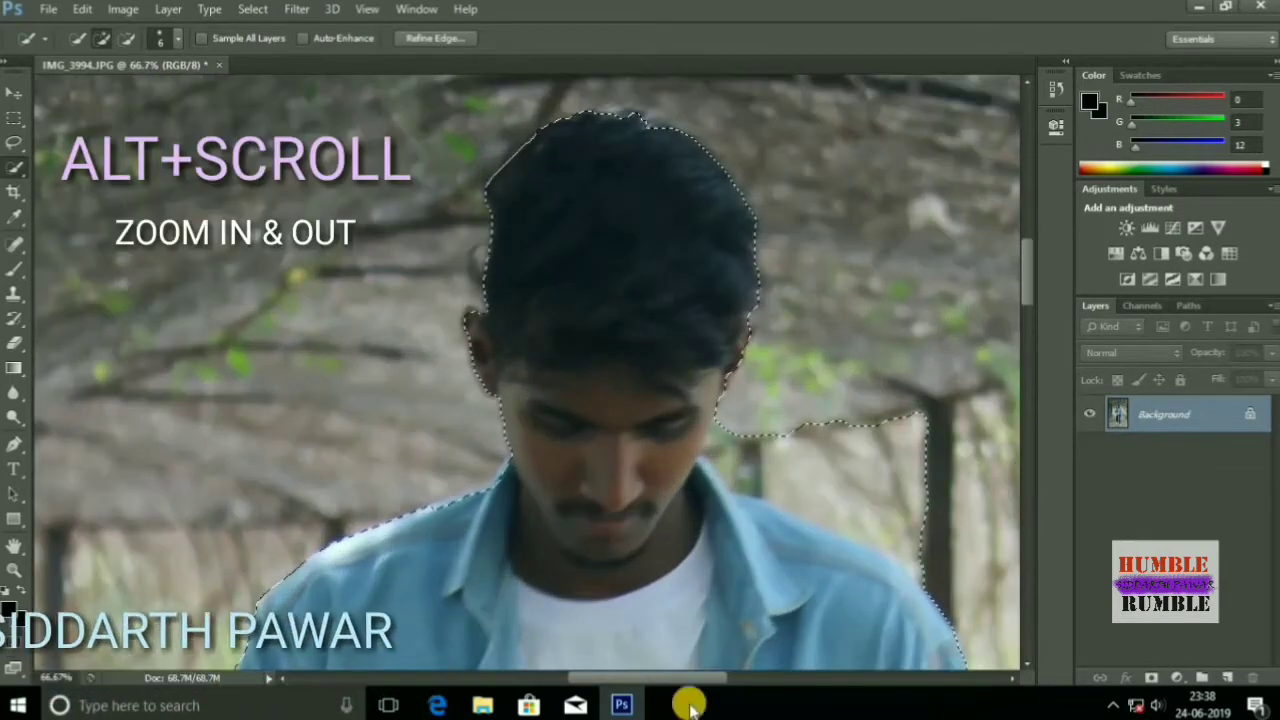
drag(666, 680, 716, 686)
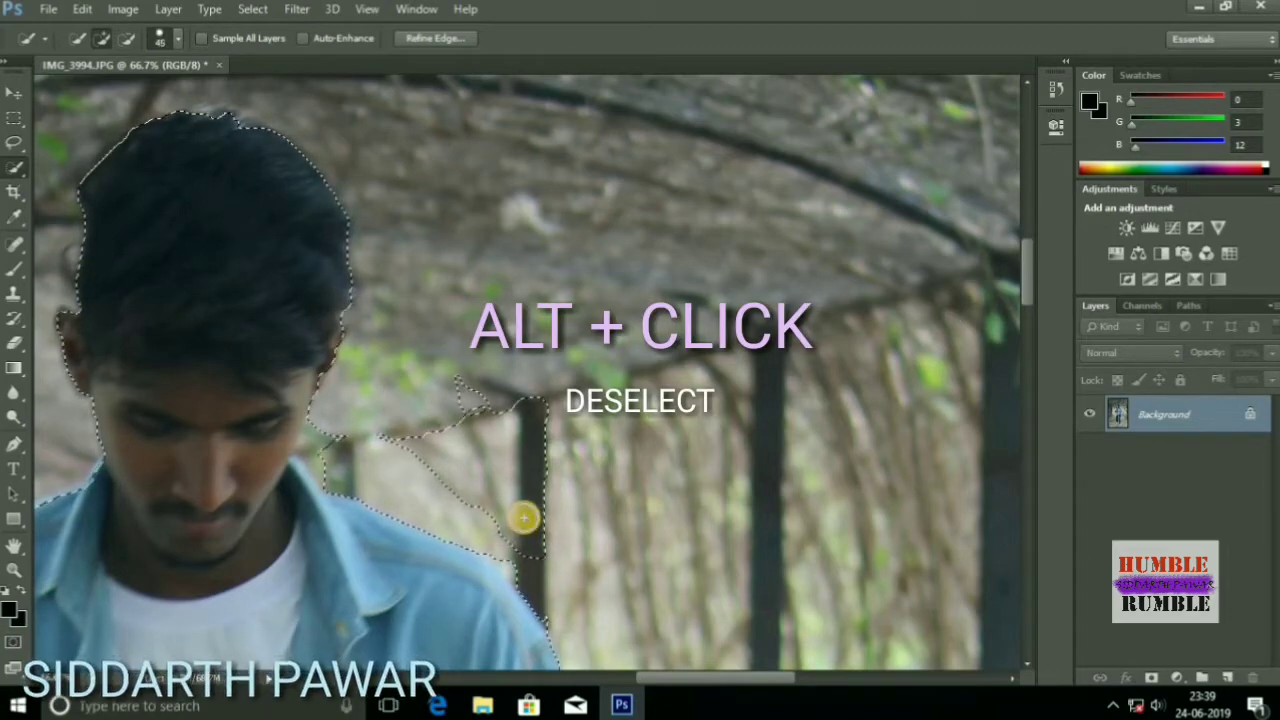
mouse_move(546, 534)
mouse_down()
mouse_move(503, 418)
mouse_move(529, 558)
mouse_move(437, 388)
mouse_move(451, 481)
mouse_move(457, 371)
mouse_move(473, 413)
mouse_move(433, 451)
mouse_move(396, 438)
mouse_move(434, 464)
mouse_move(450, 413)
mouse_up()
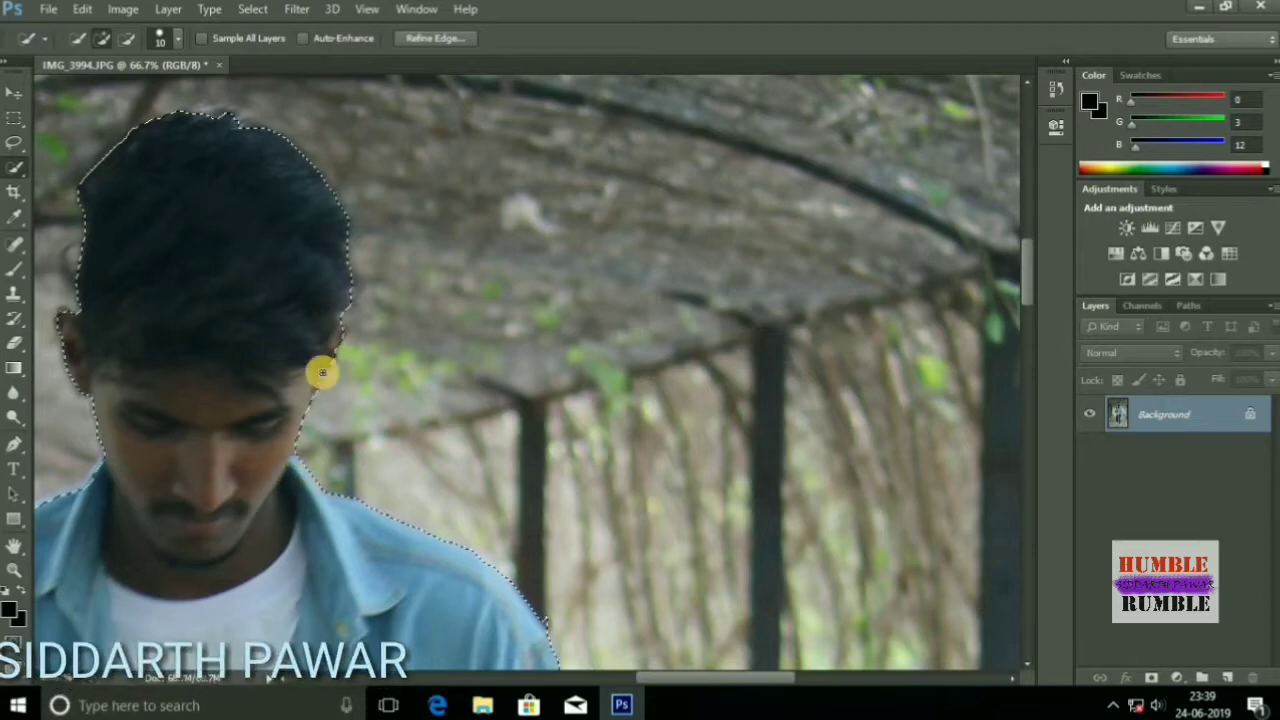
Refine the selection edge around the hair and add the bright shoulder edge of the shirt
scroll(340, 355, up, 5)
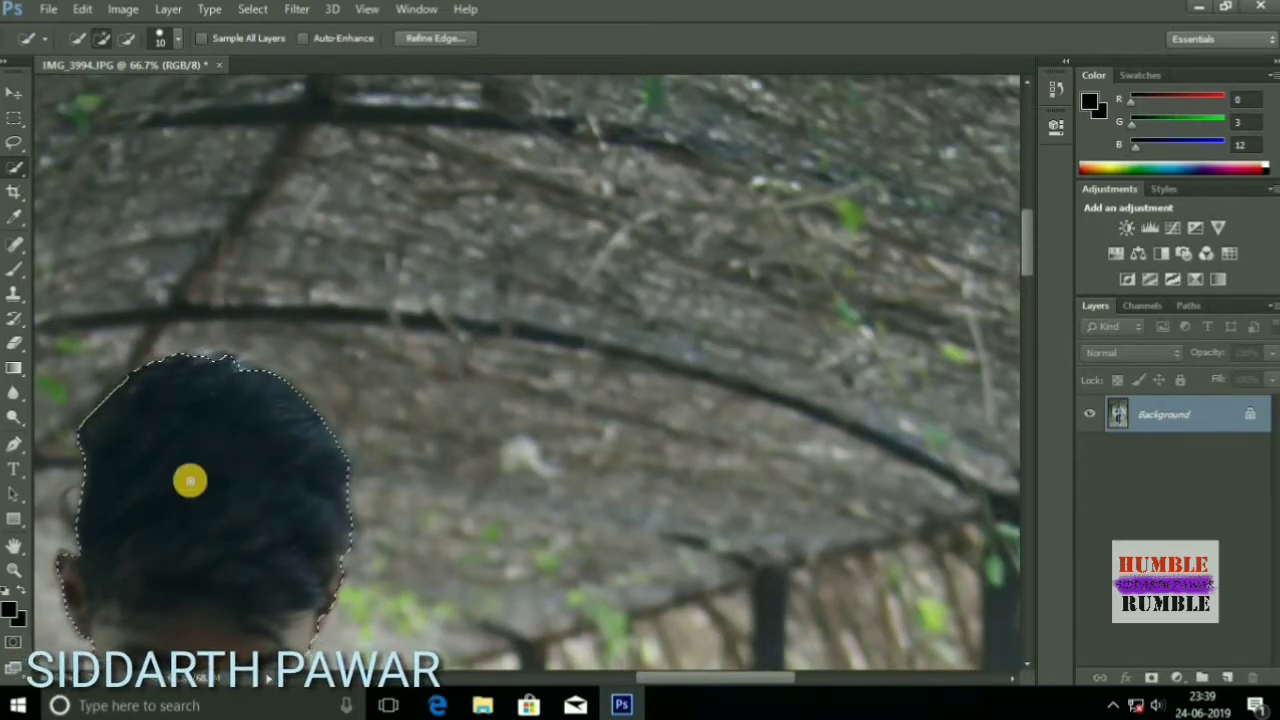
scroll(189, 480, down, 2)
scroll(110, 461, down, 3)
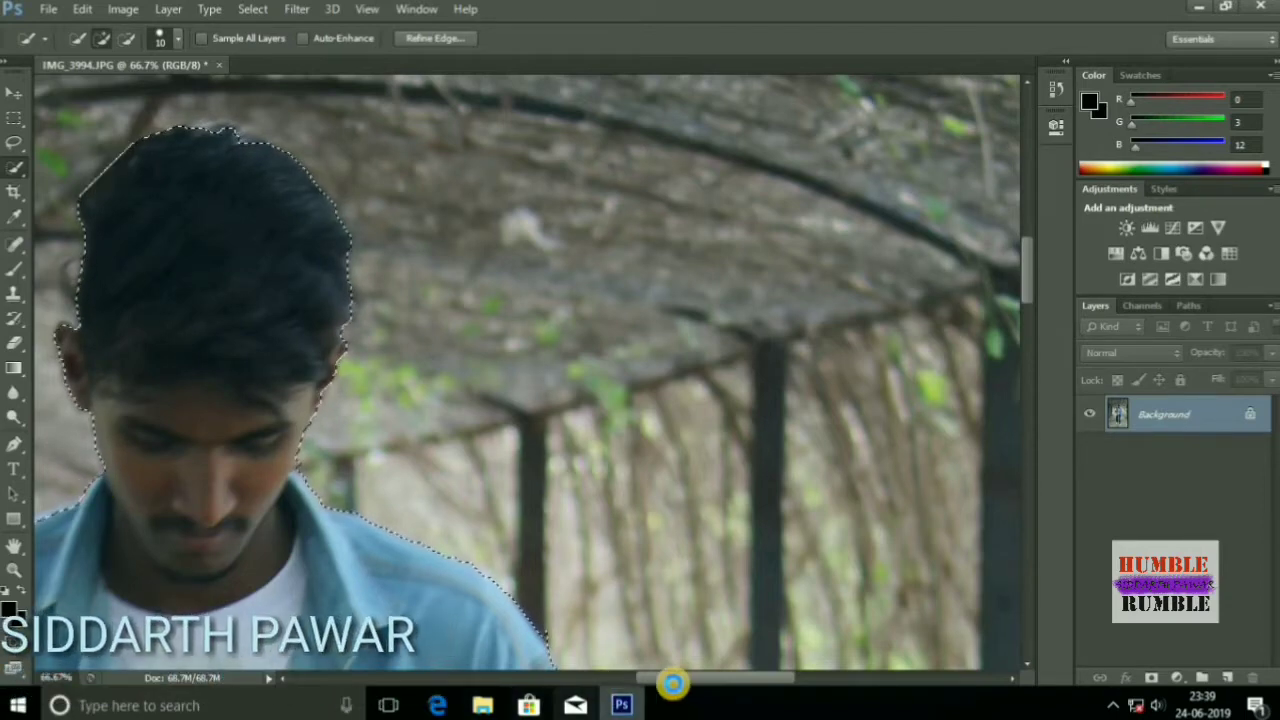
drag(671, 677, 628, 693)
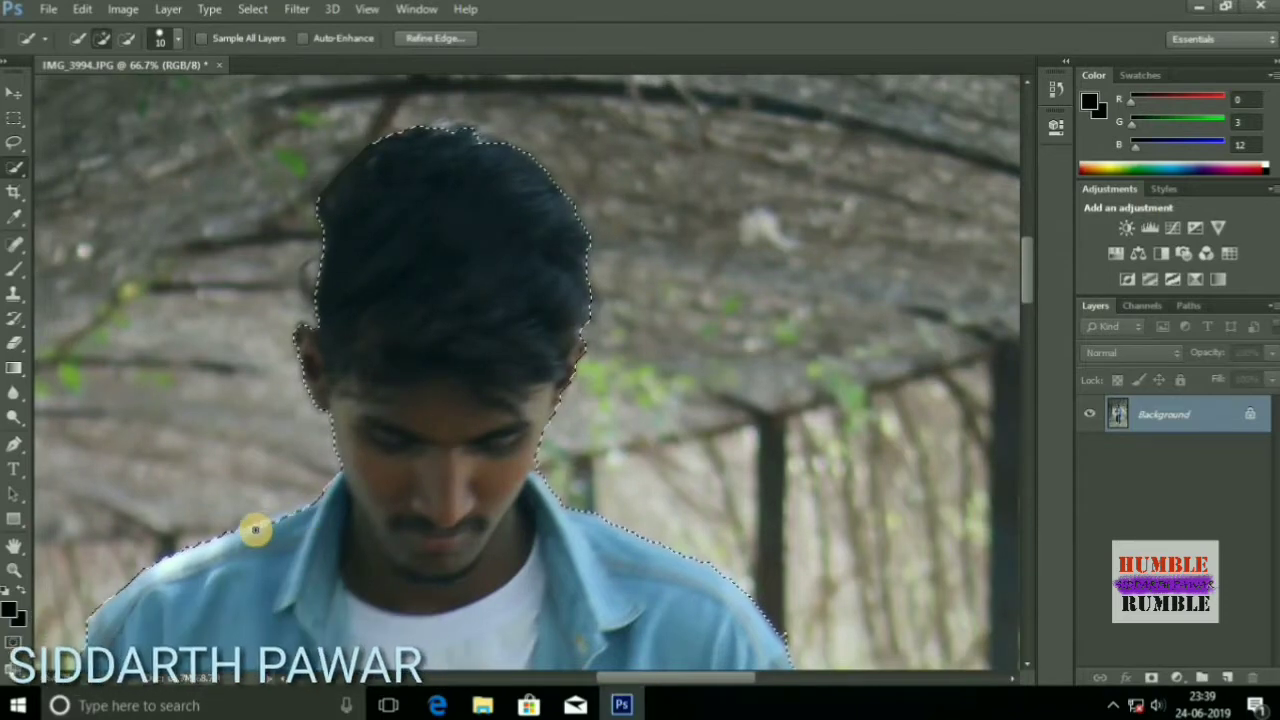
click(215, 591)
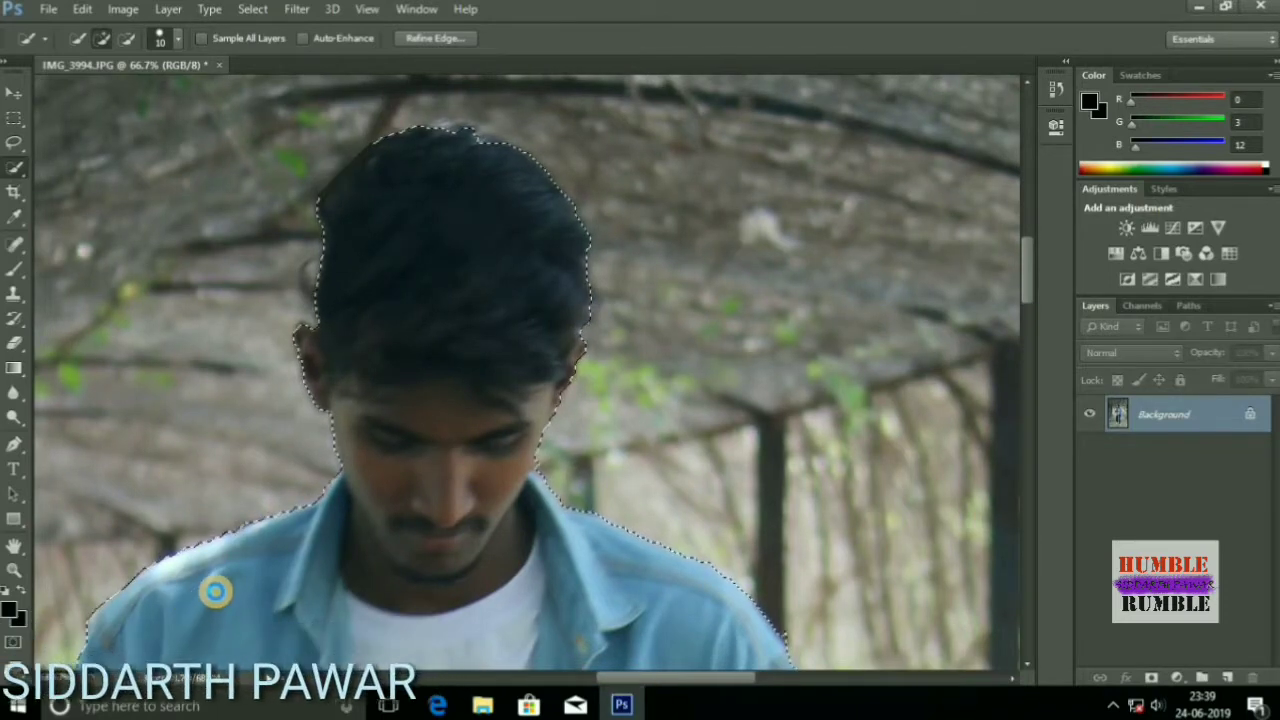
Check the selection edge down the body and add the missing heel edge of the rear shoe
scroll(215, 591, down, 6)
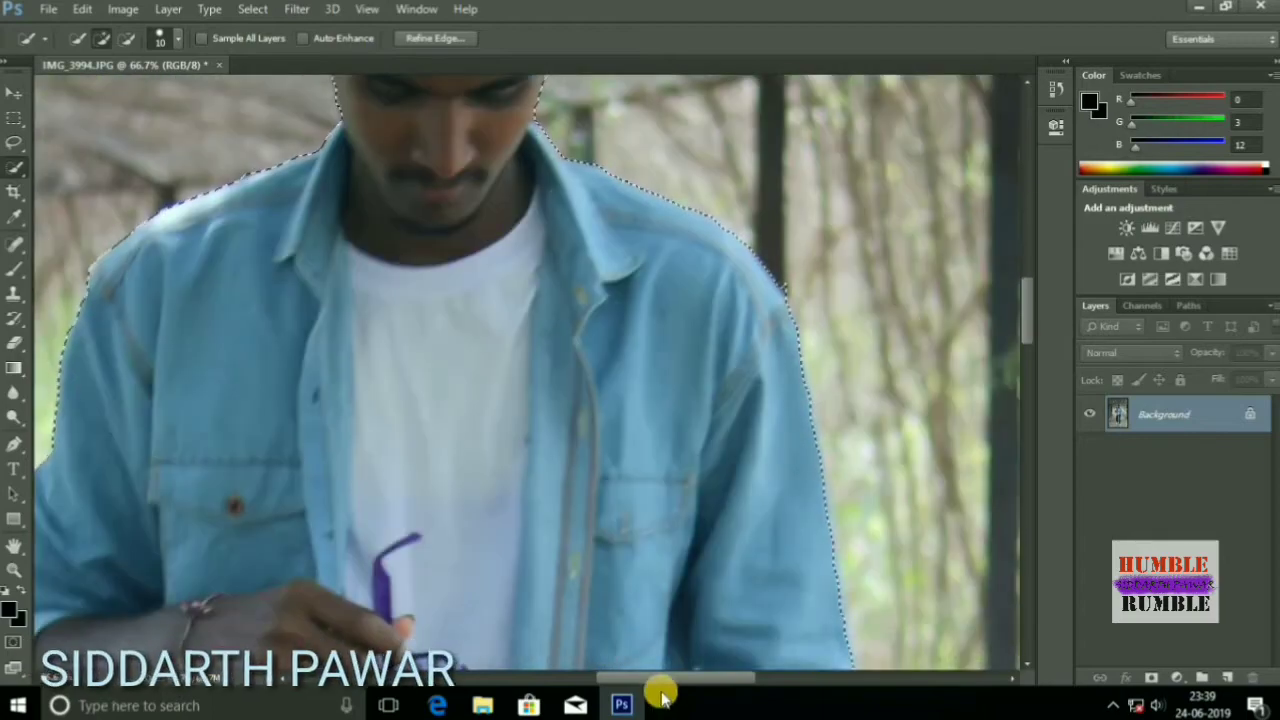
drag(634, 680, 583, 689)
scroll(454, 591, down, 3)
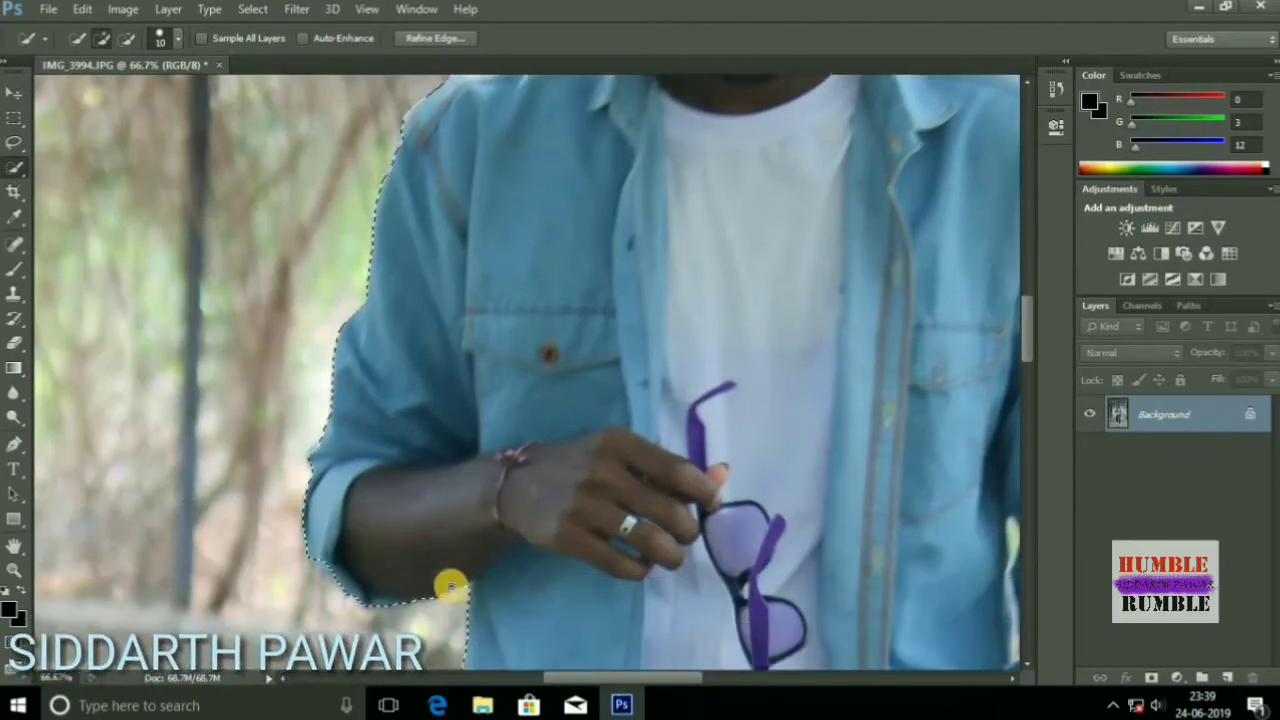
scroll(444, 594, down, 8)
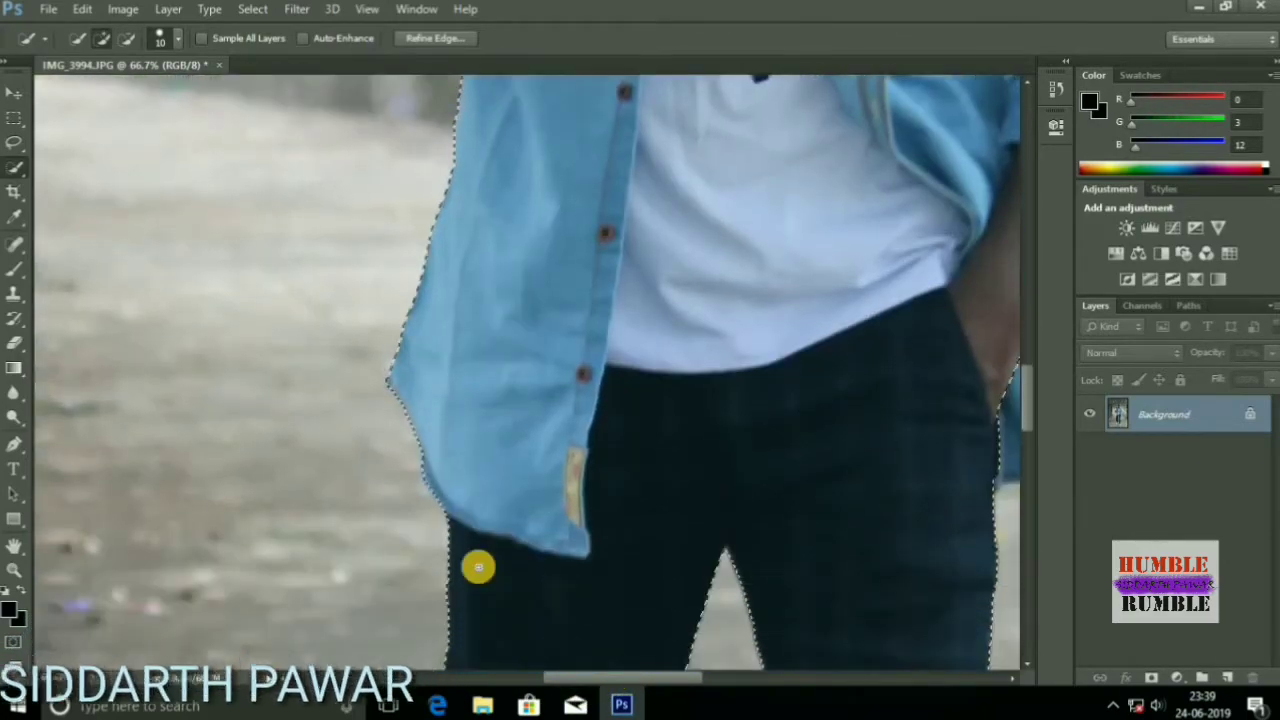
scroll(481, 558, down, 12)
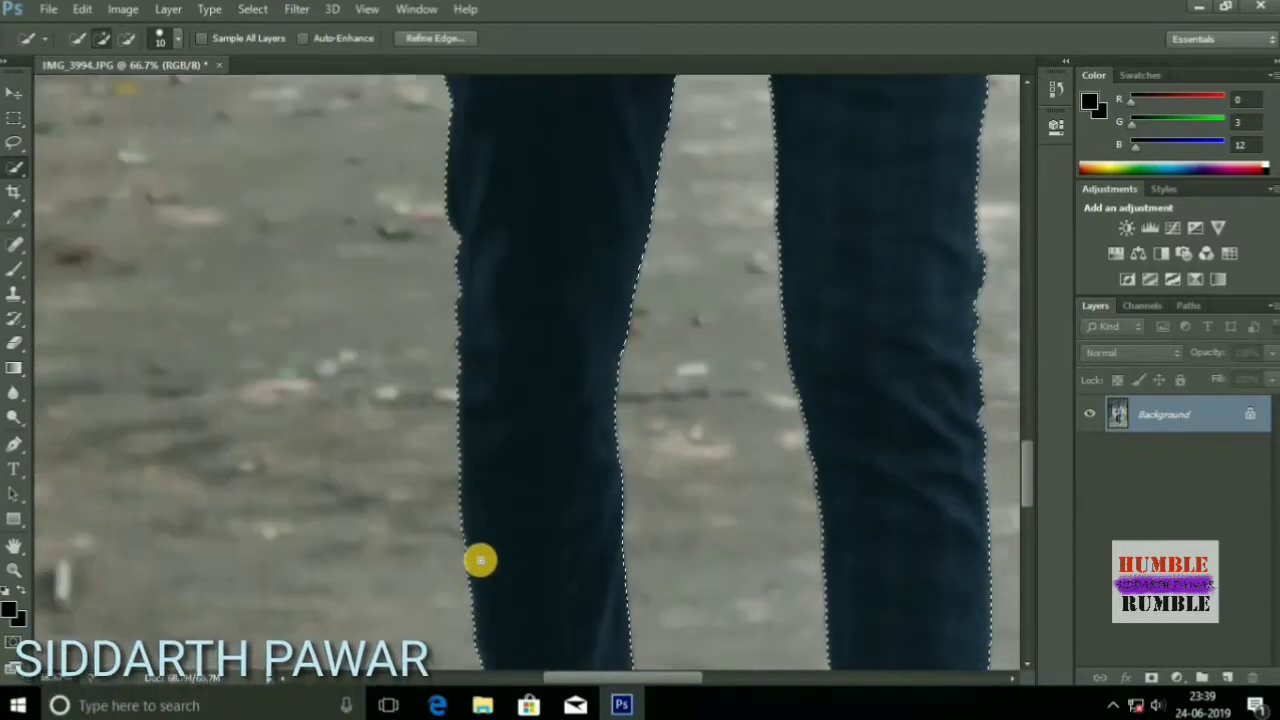
scroll(480, 555, down, 4)
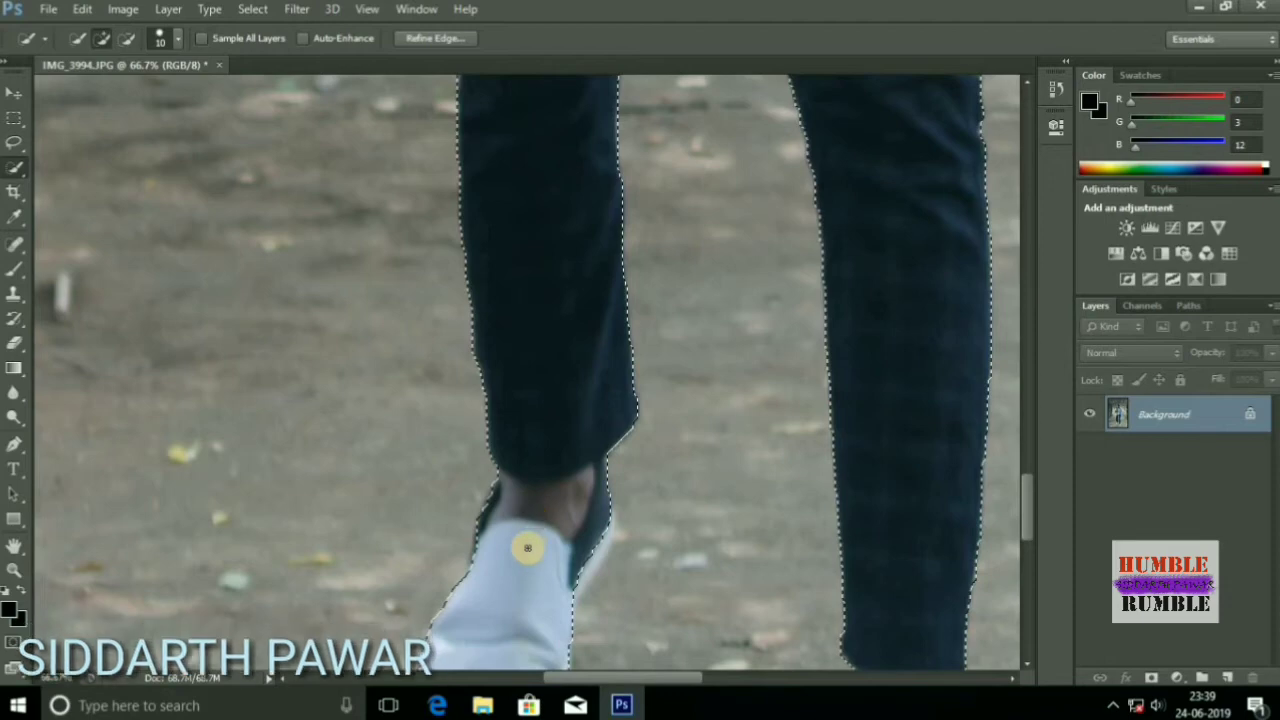
scroll(527, 551, down, 5)
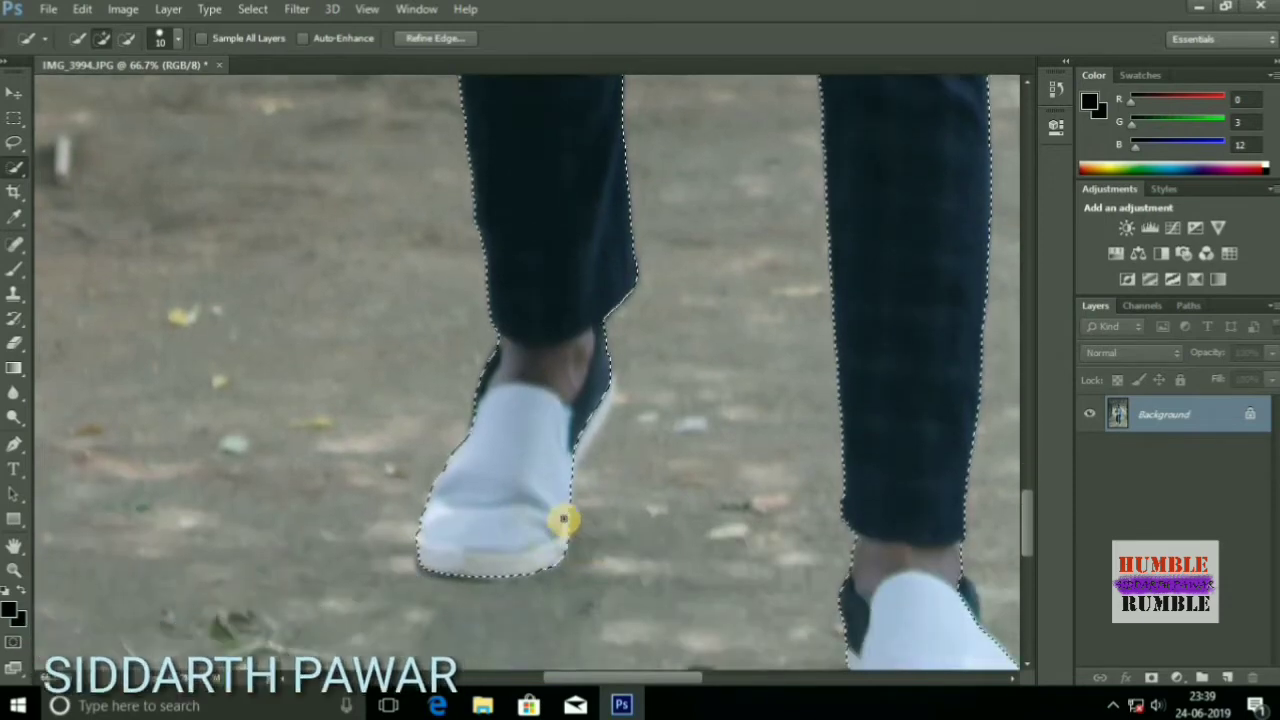
scroll(577, 511, up, 2)
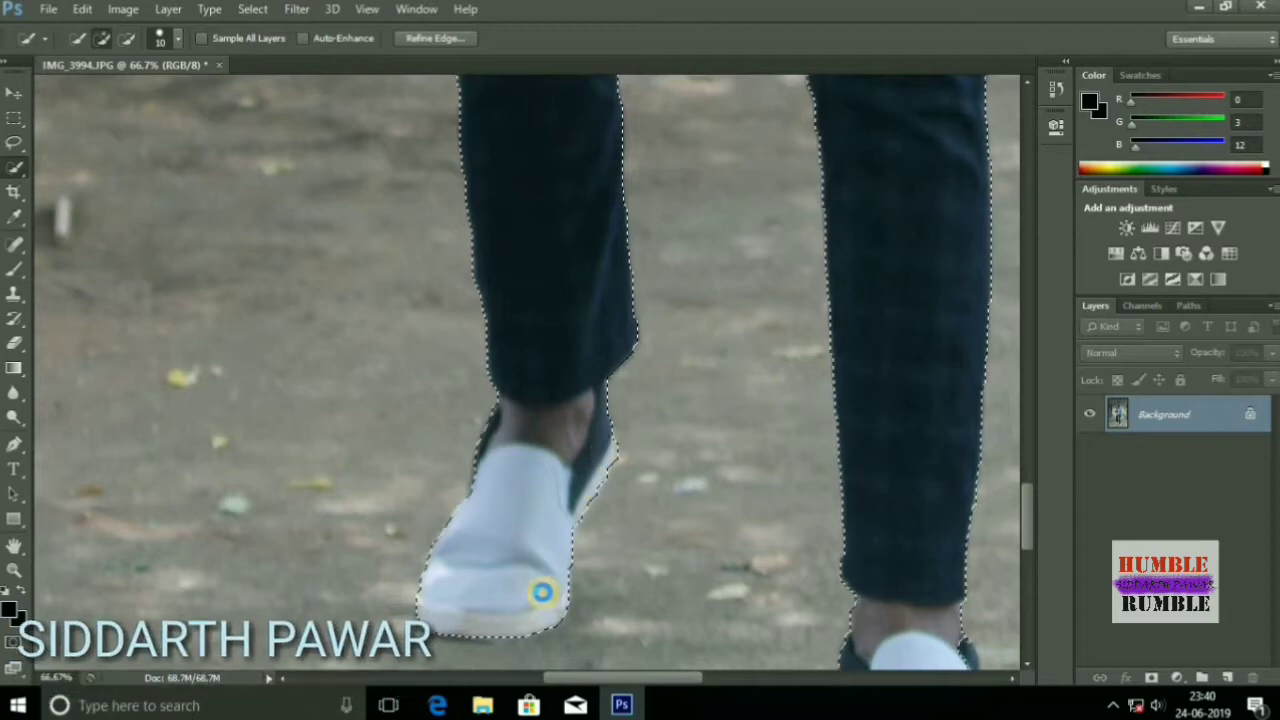
Add the missing dark heel part of the front shoe to the selection
scroll(956, 570, down, 5)
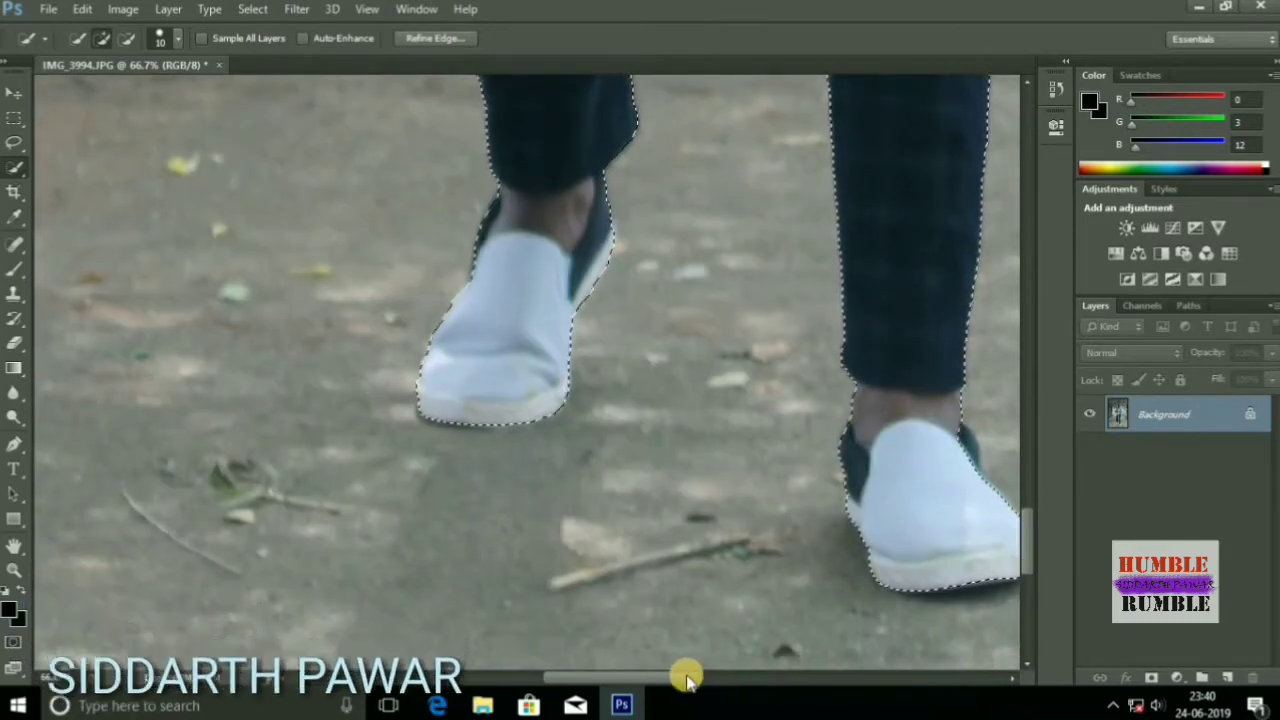
drag(686, 675, 758, 676)
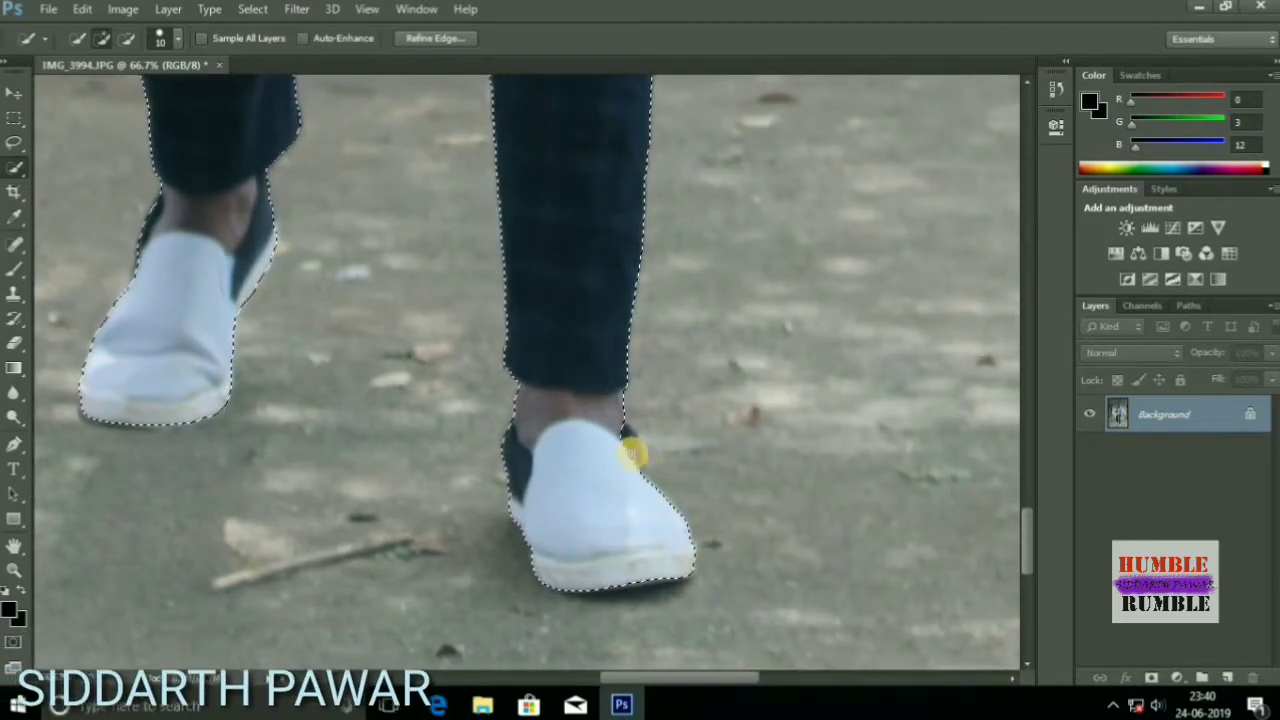
scroll(620, 483, up, 12)
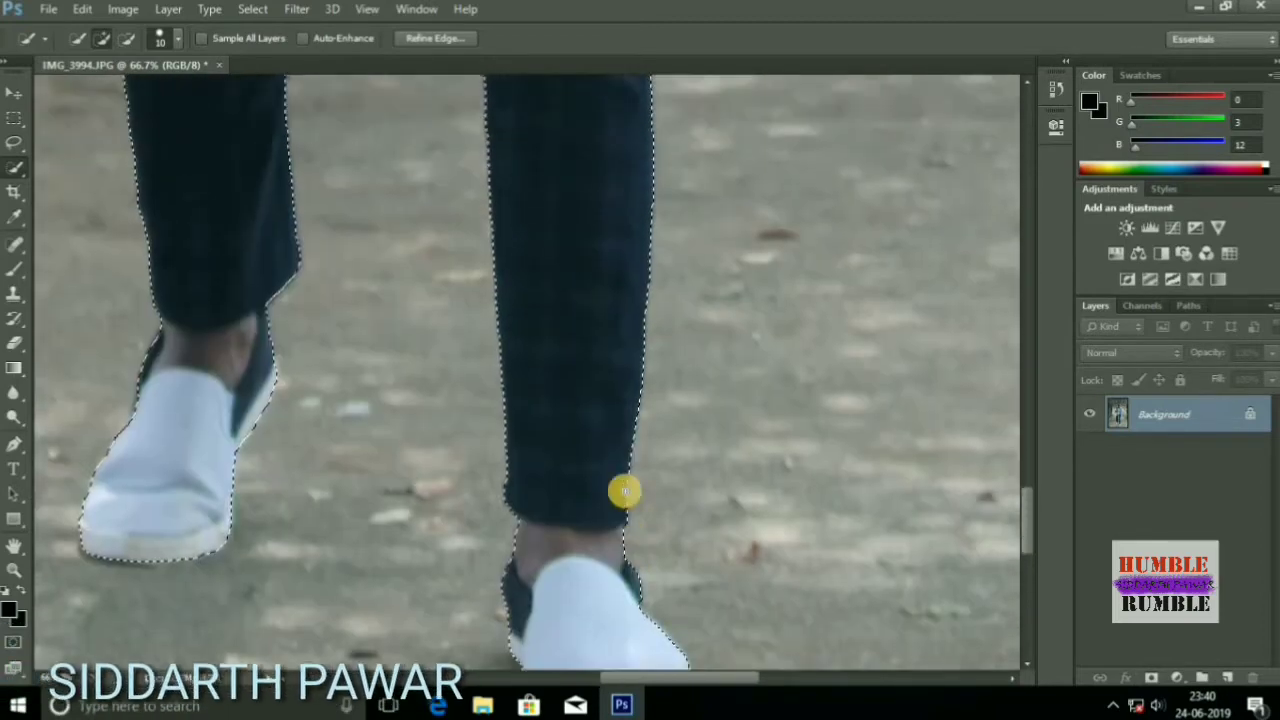
Add the shirt tail behind the pocketed hand to the selection and subtract the gap between sleeve and torso
scroll(618, 487, up, 10)
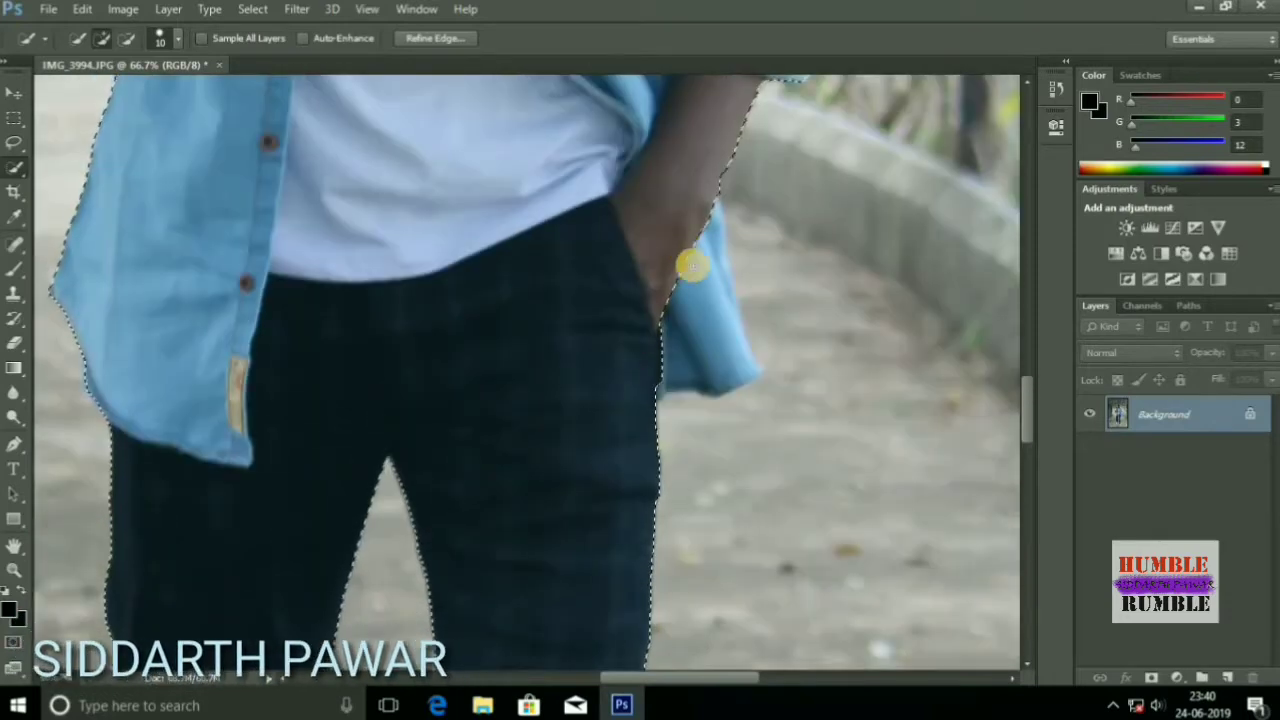
mouse_move(690, 265)
mouse_down()
mouse_move(726, 336)
mouse_move(700, 355)
mouse_up()
scroll(701, 356, up, 10)
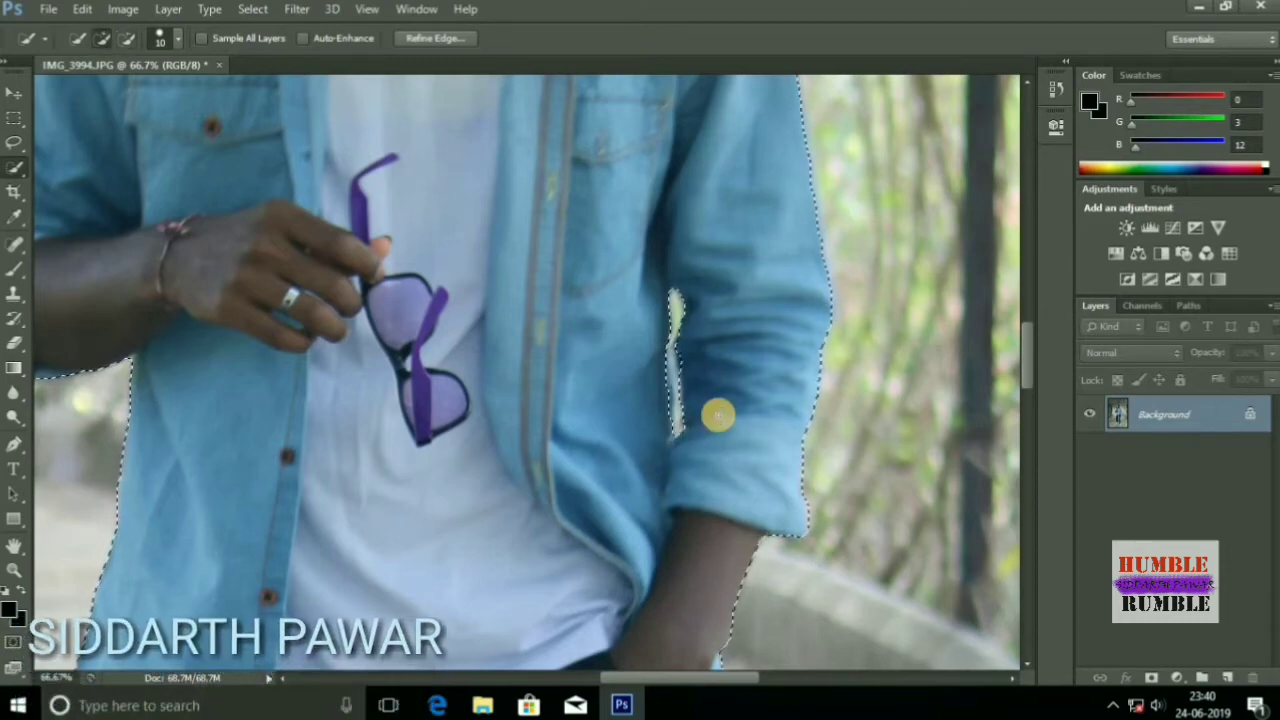
scroll(675, 364, up, 3)
scroll(220, 429, up, 5)
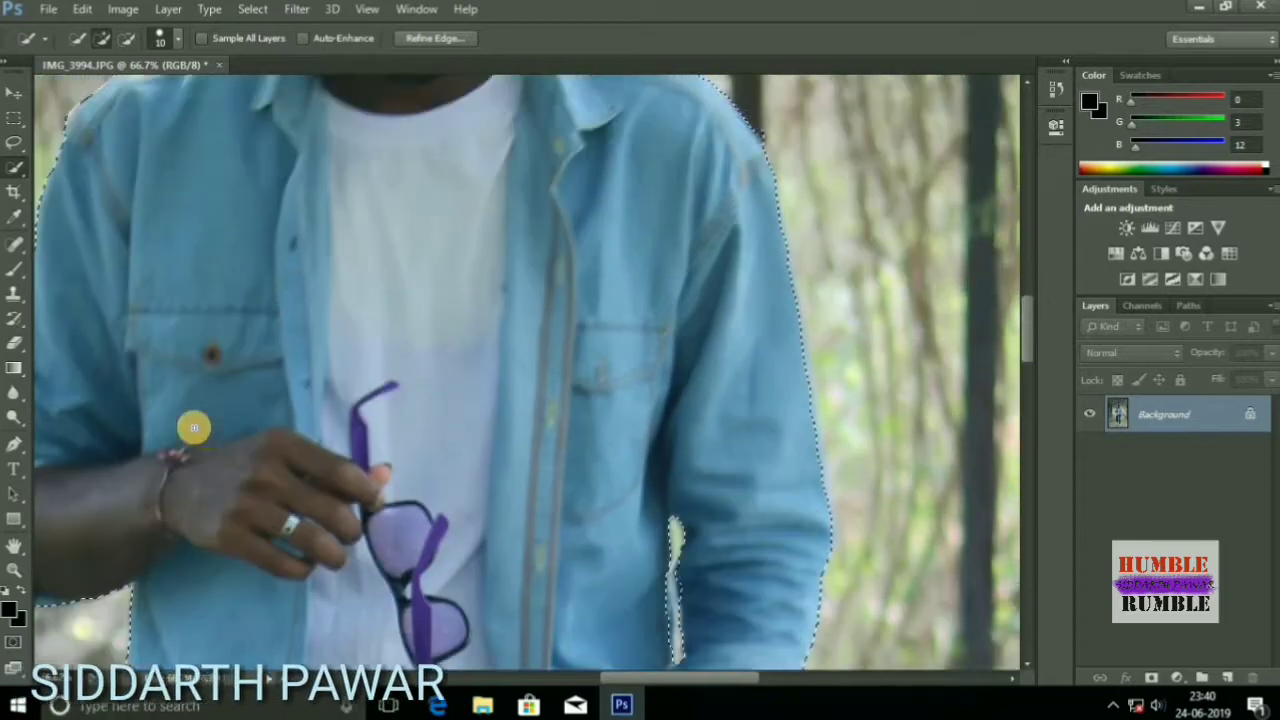
Inspect the selection edge around the man from head to shoes, including the gap between sleeve and torso
scroll(647, 518, up, 3)
key(alt)
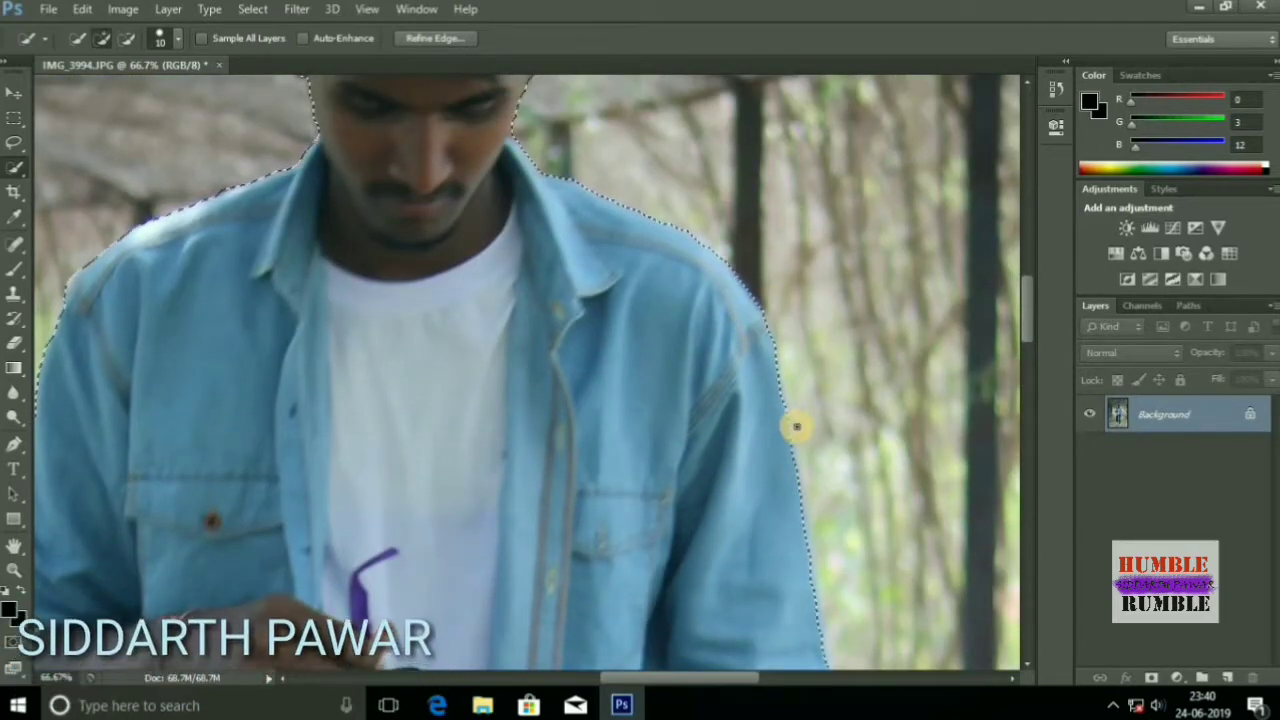
scroll(797, 426, down, 5)
scroll(840, 476, down, 5)
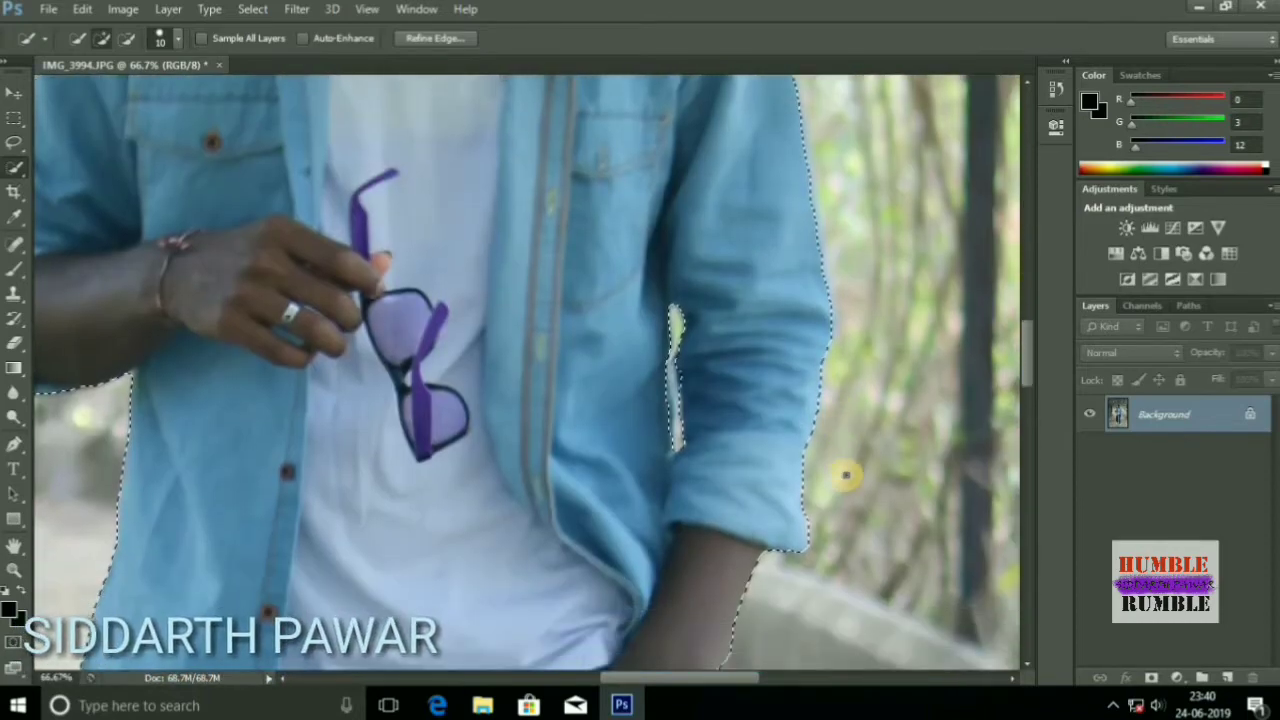
scroll(851, 469, down, 5)
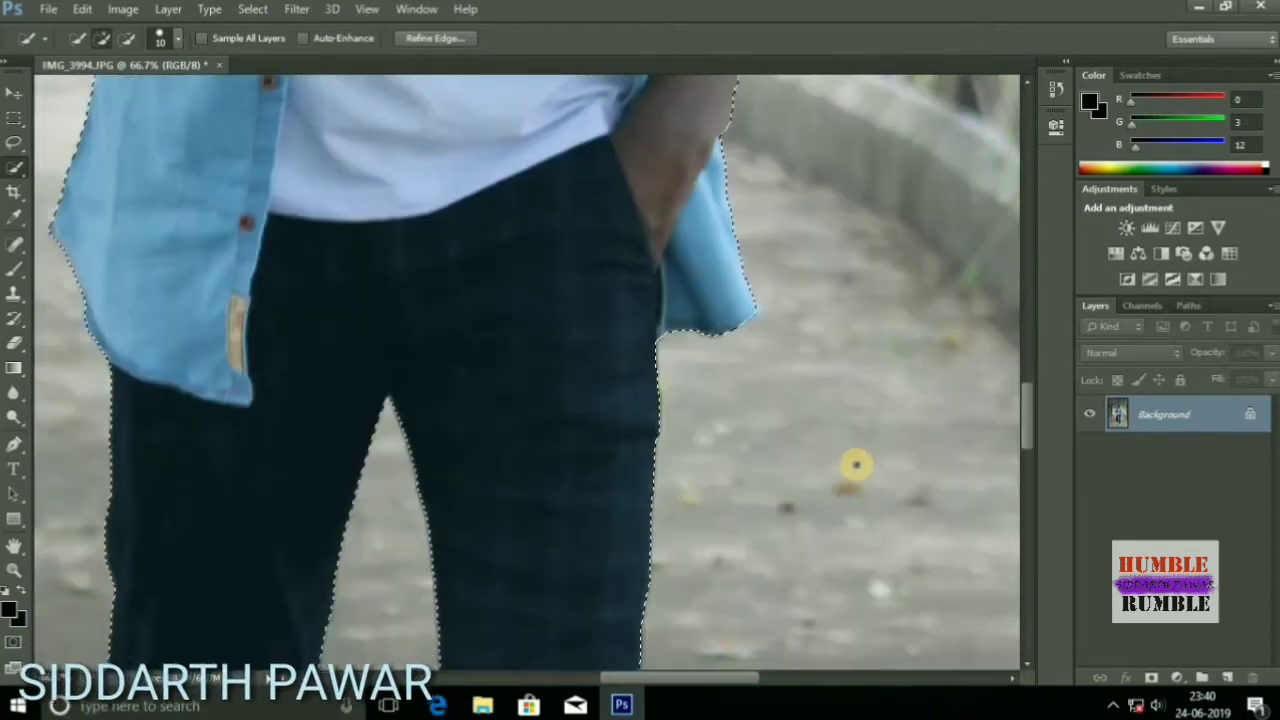
scroll(862, 458, down, 5)
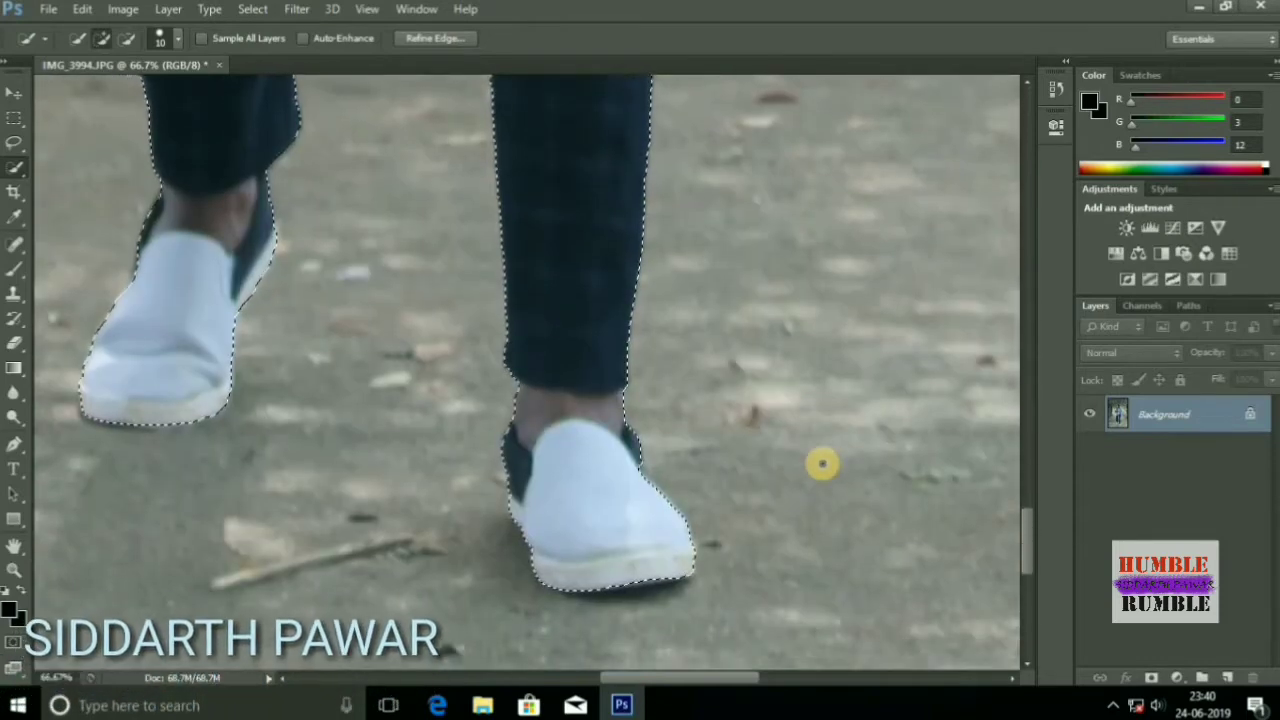
scroll(822, 463, up, 4)
scroll(822, 463, up, 5)
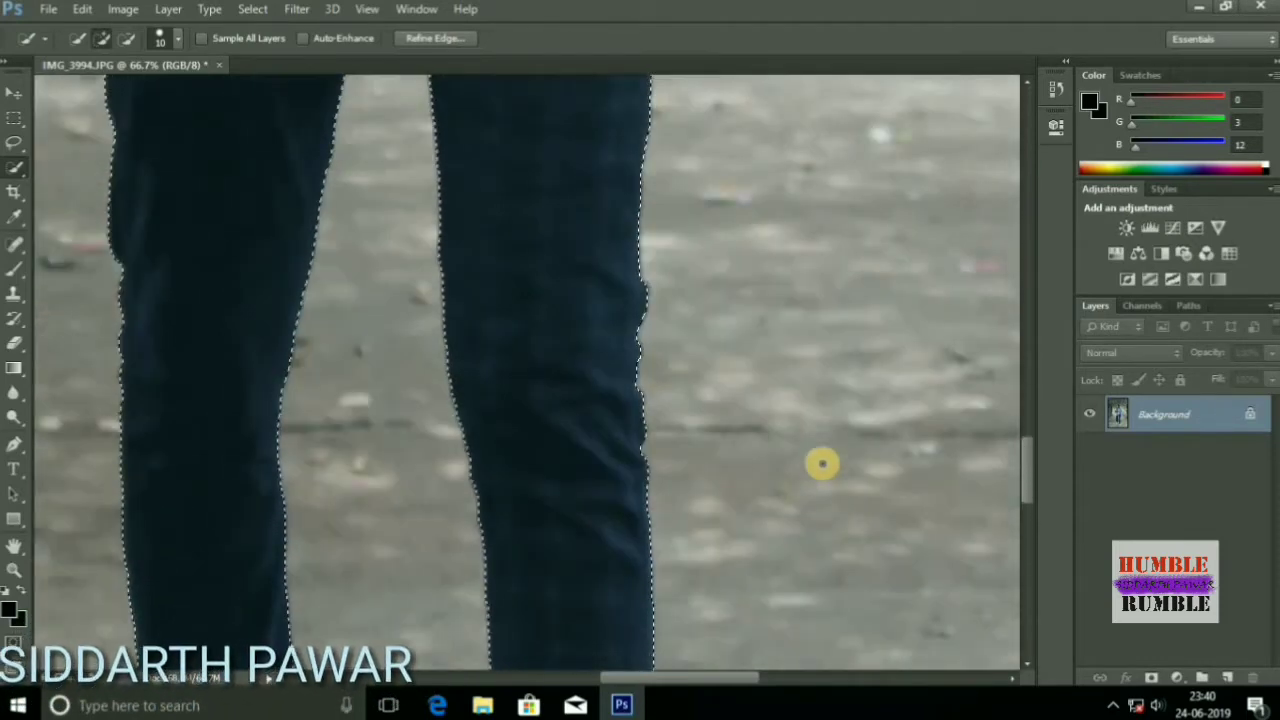
scroll(822, 463, up, 5)
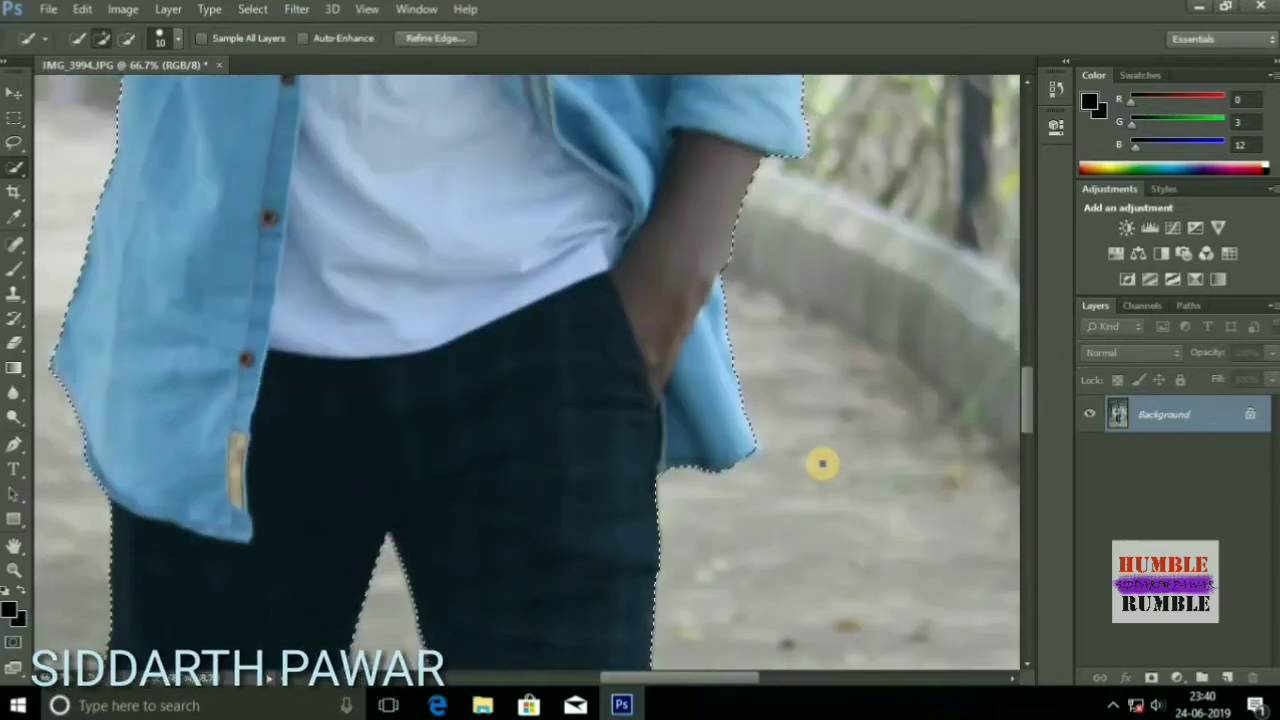
scroll(822, 463, up, 2)
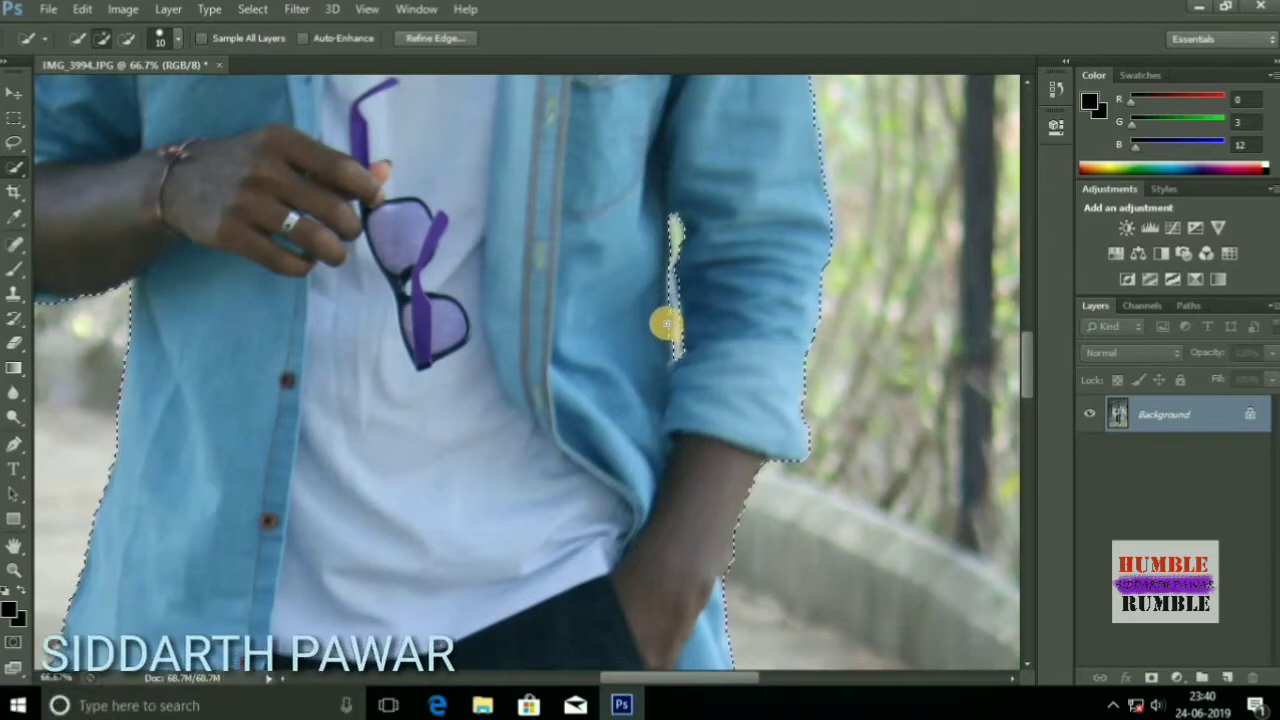
scroll(696, 360, up, 6)
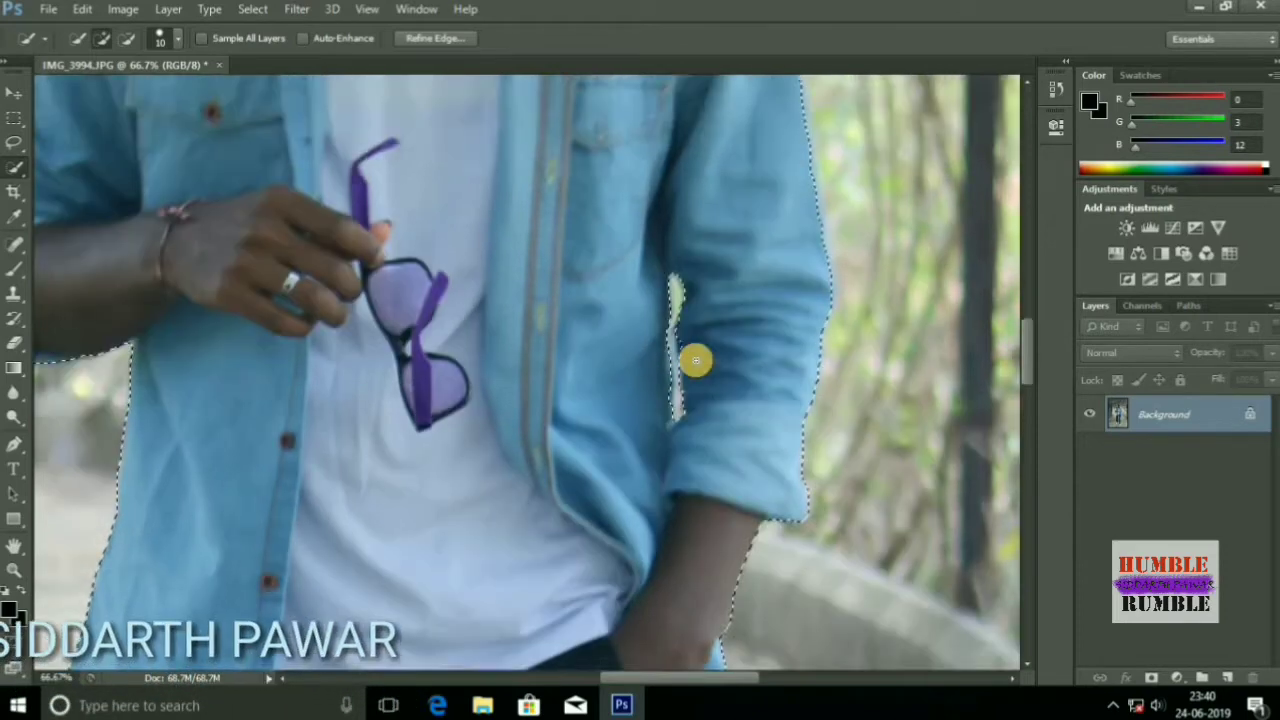
scroll(696, 360, up, 6)
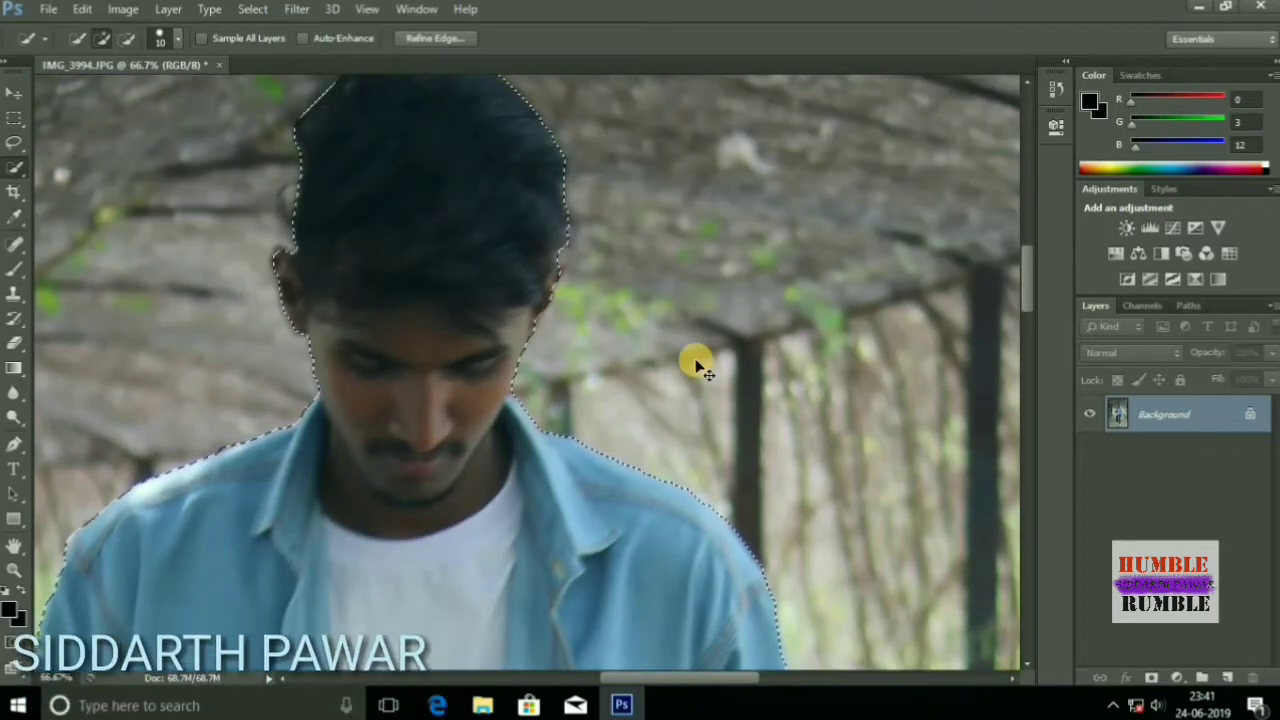
Open Refine Edge for the selection and brush along the side and top of the hair with the Refine Radius tool
scroll(698, 365, down, 4)
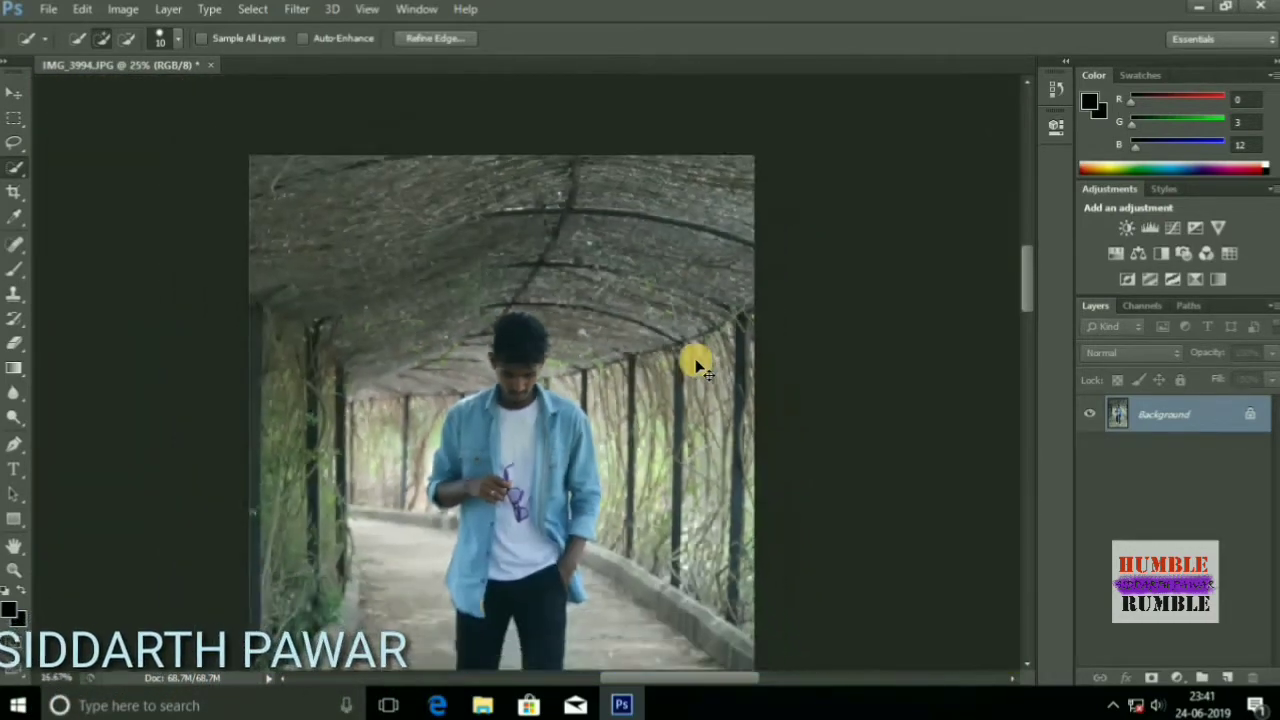
scroll(698, 365, down, 3)
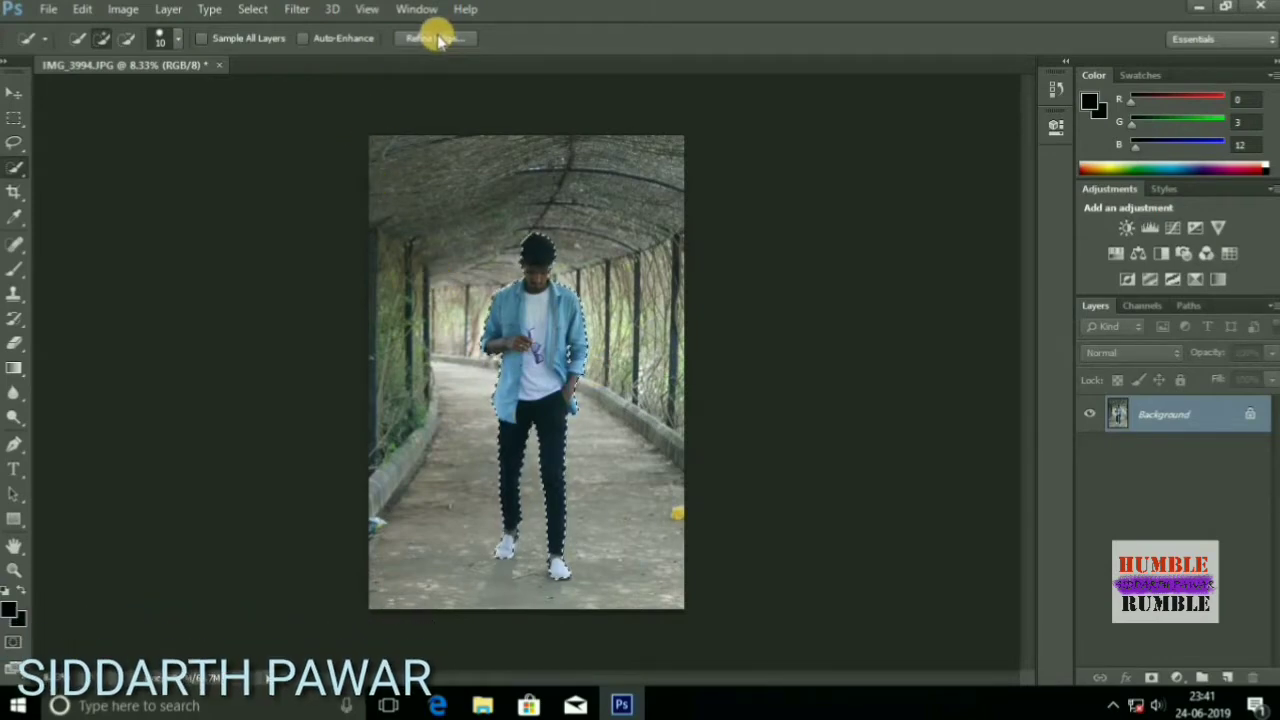
click(437, 38)
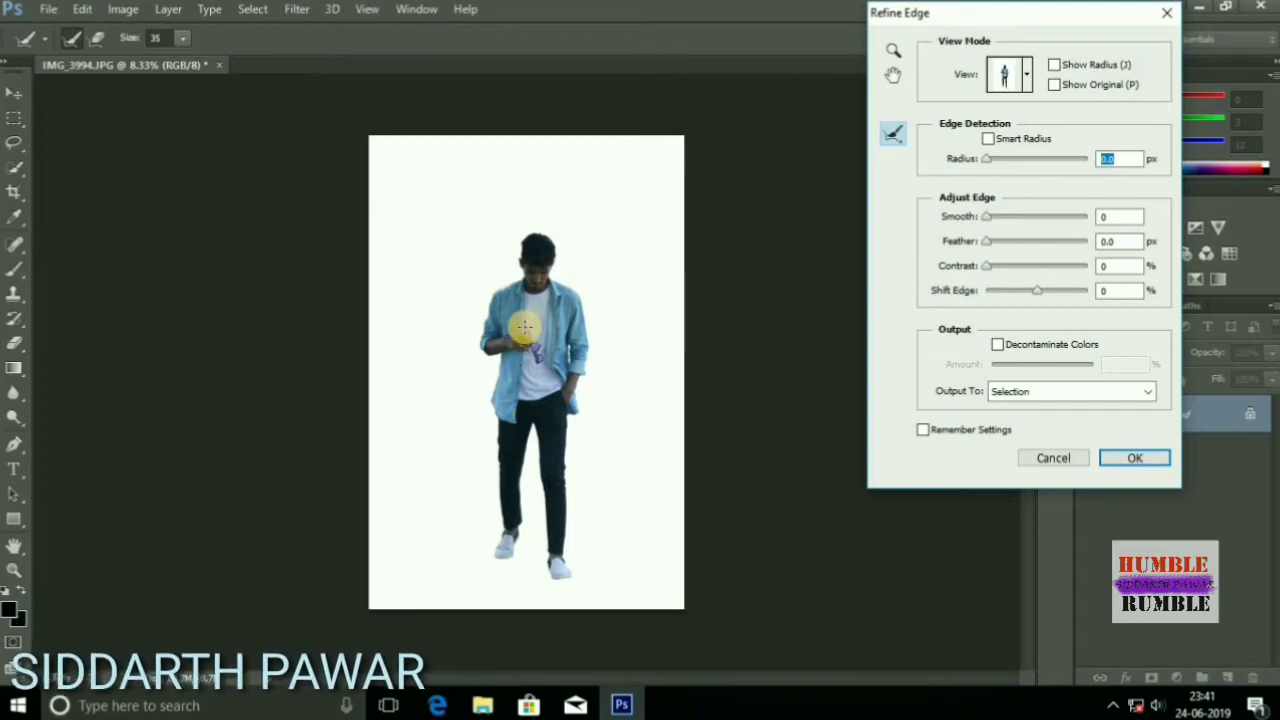
scroll(525, 325, up, 4)
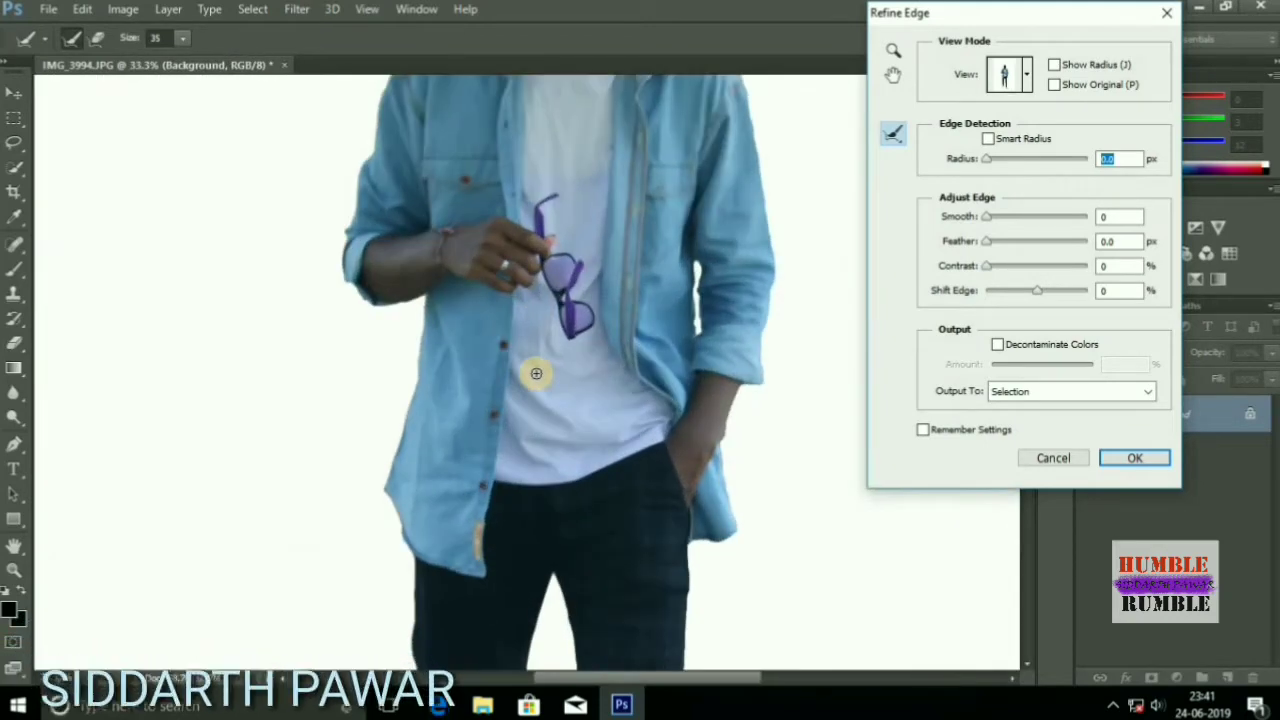
drag(960, 20, 1204, 36)
drag(1030, 375, 1025, 300)
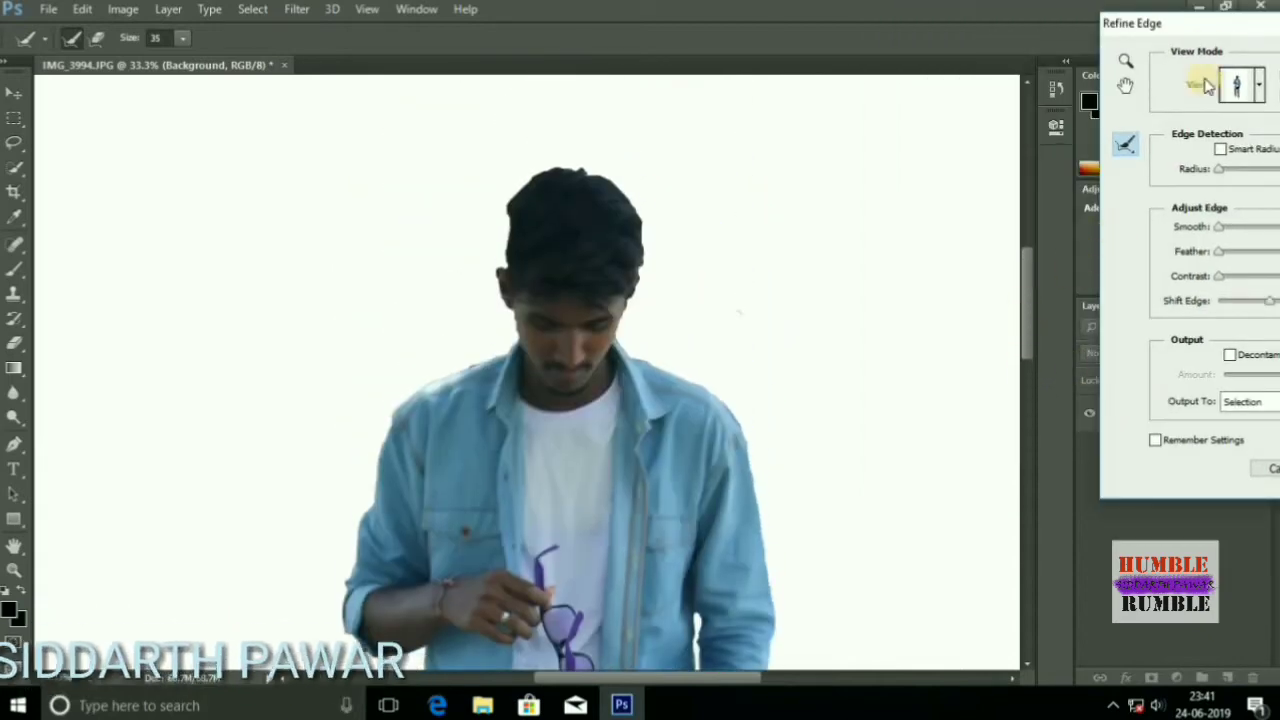
drag(1194, 23, 1071, 45)
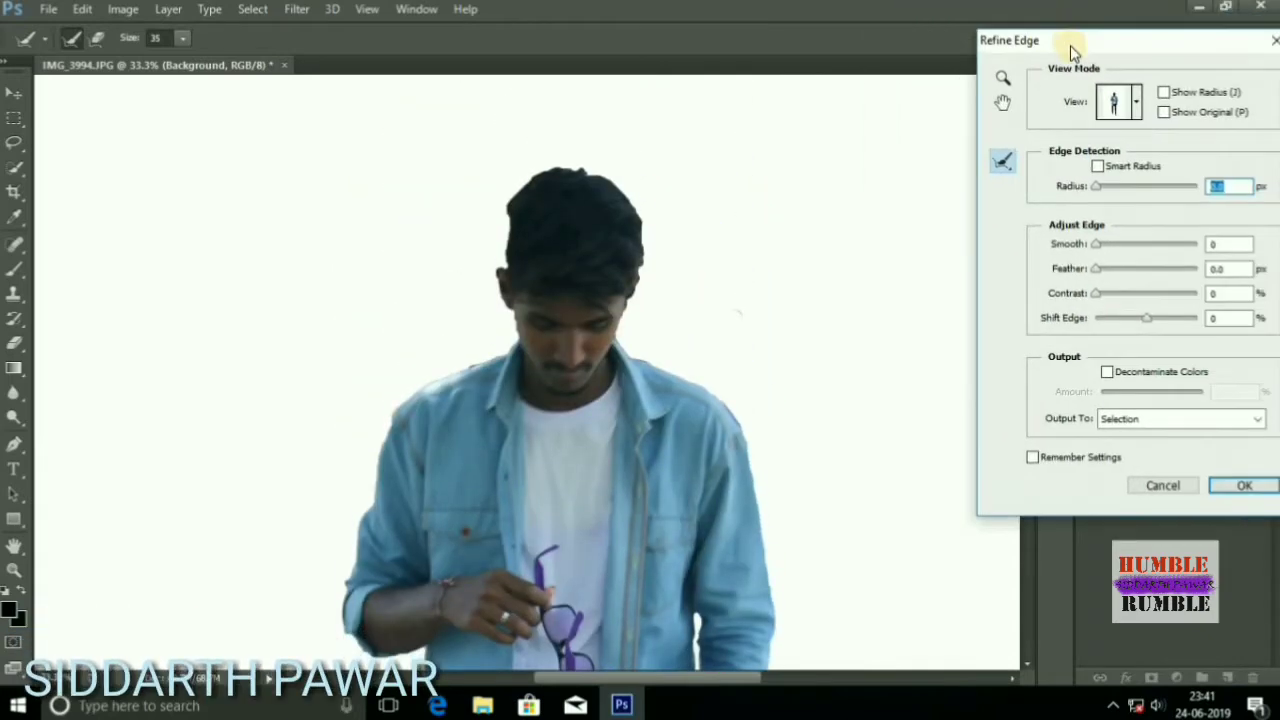
click(1001, 163)
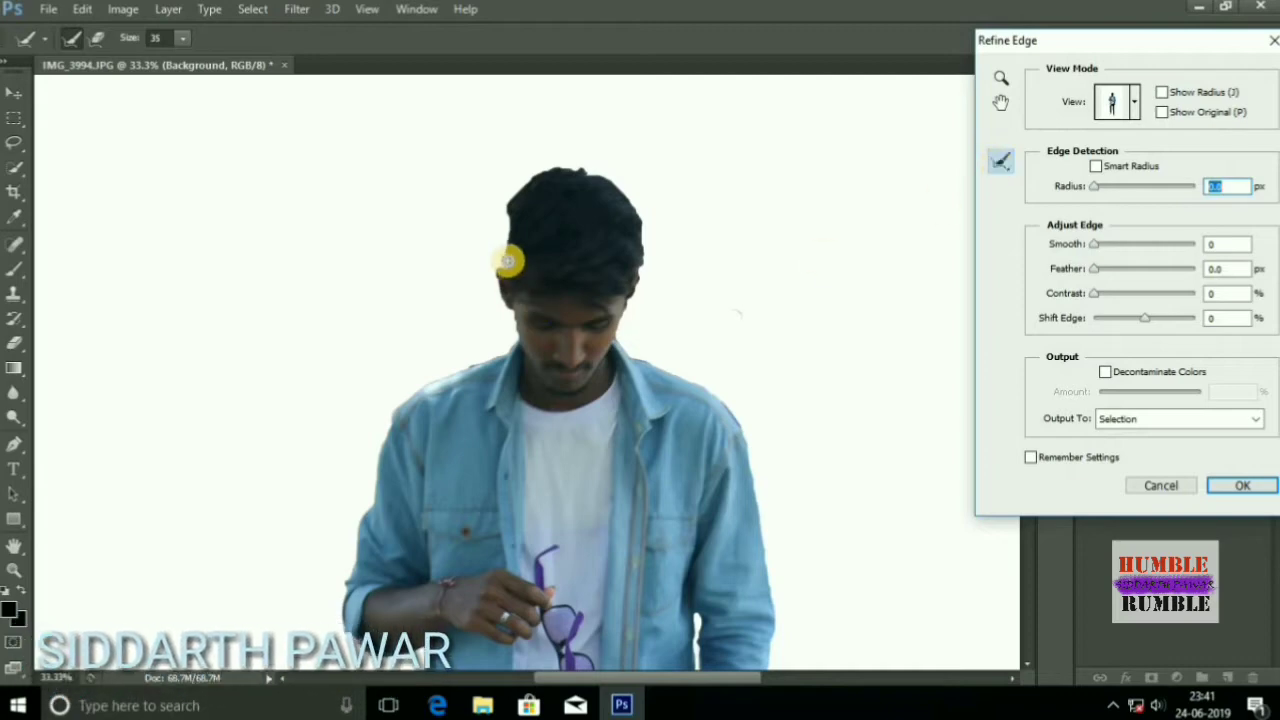
mouse_move(508, 261)
mouse_down()
mouse_move(513, 193)
mouse_move(591, 174)
mouse_up()
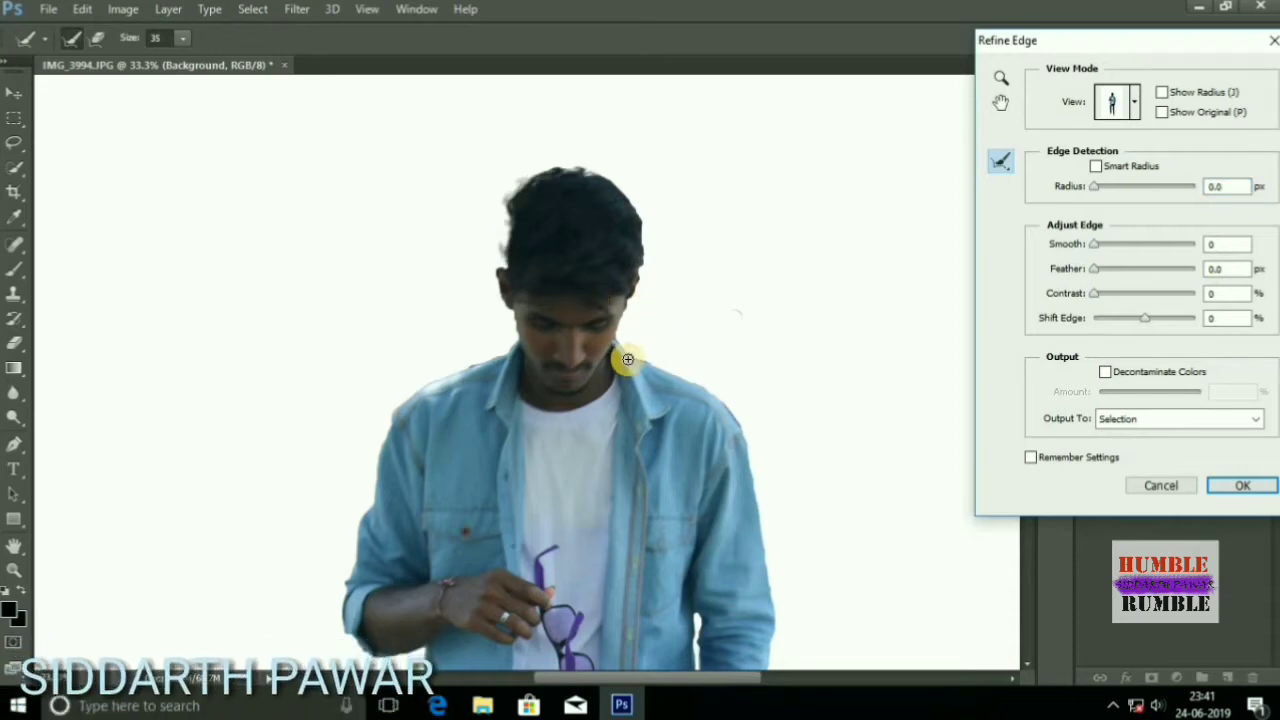
Examine the refined cutout edge on the white preview from the hair down to the trousers
key(ctrl+minus)
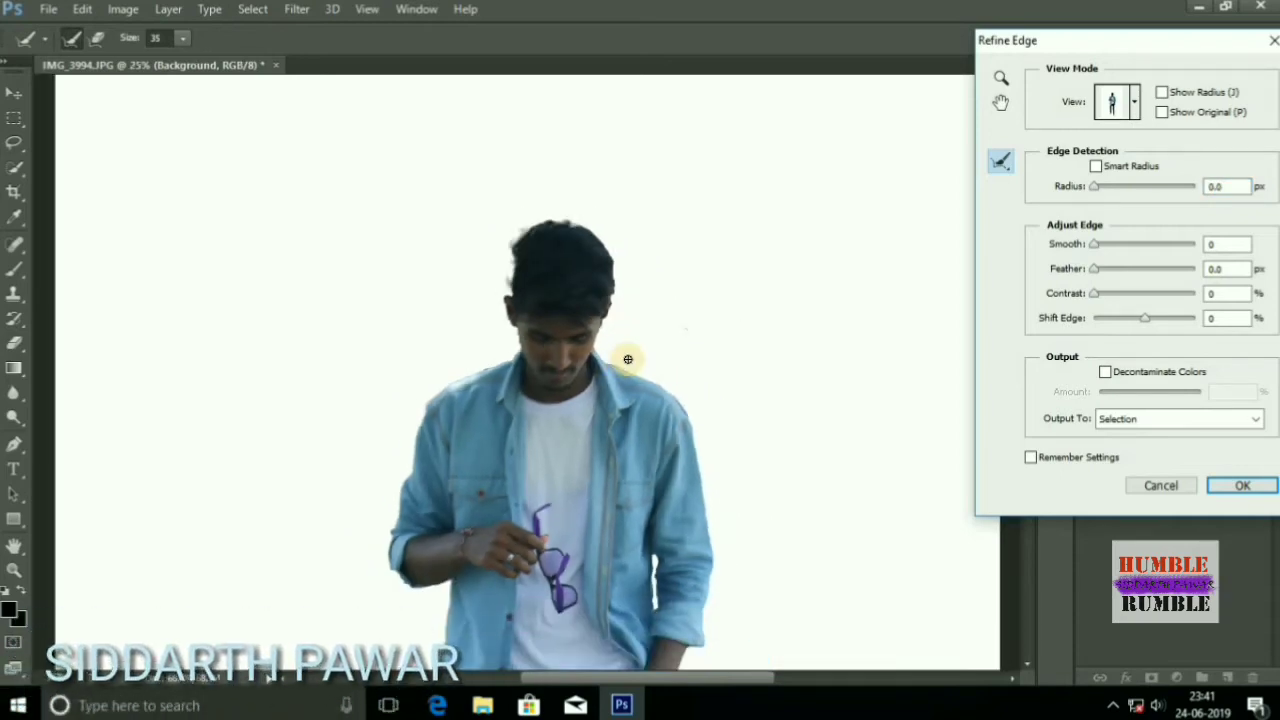
key(ctrl+minus)
key(ctrl+plus)
key(ctrl+plus)
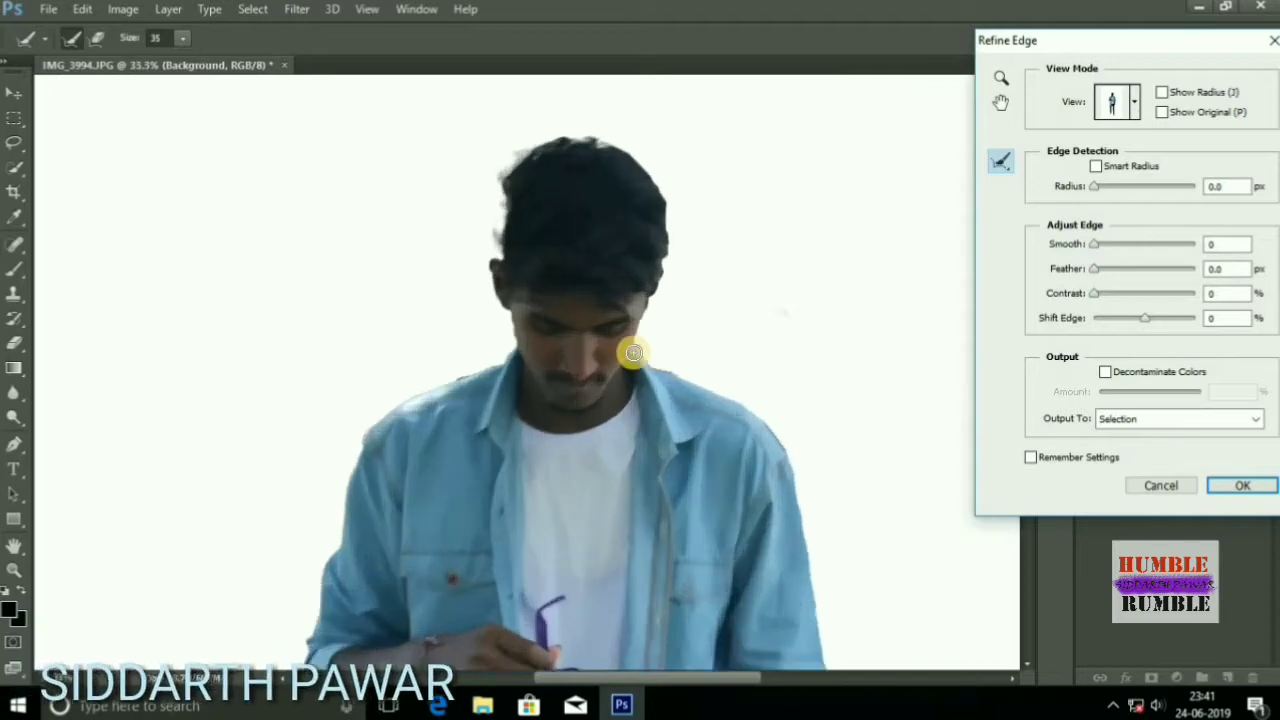
key(ctrl+plus)
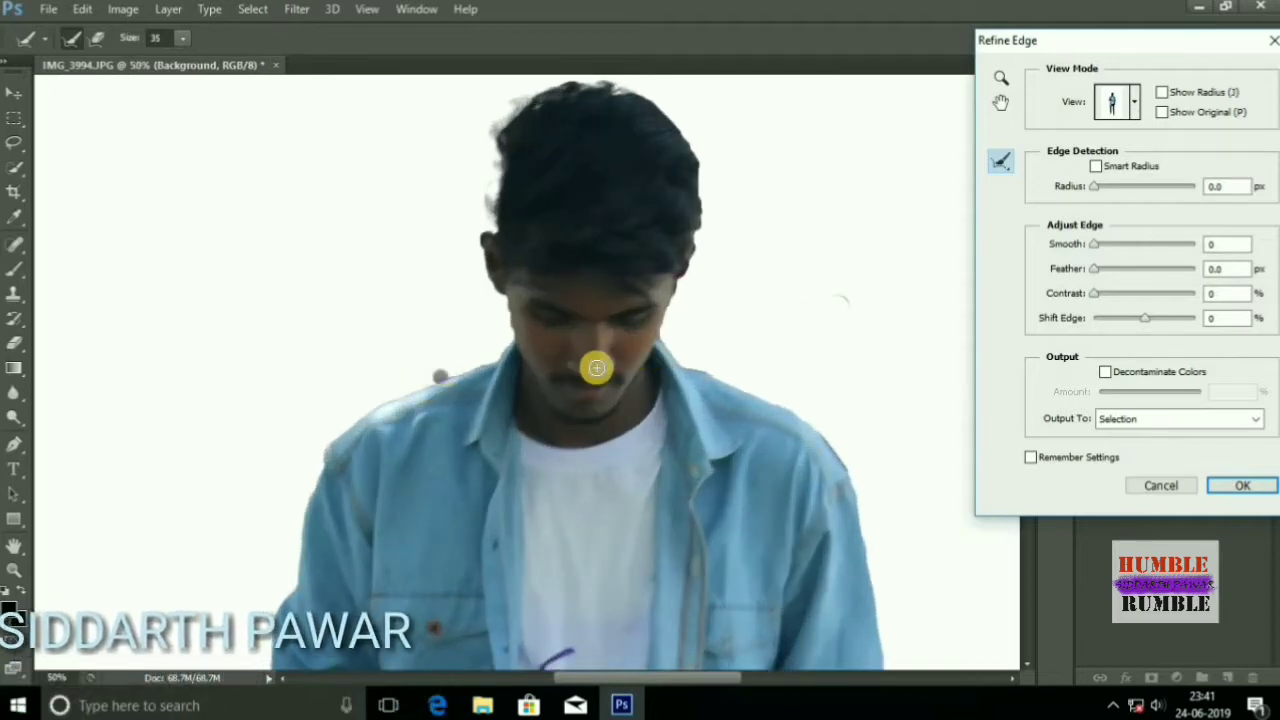
scroll(506, 454, down, 4)
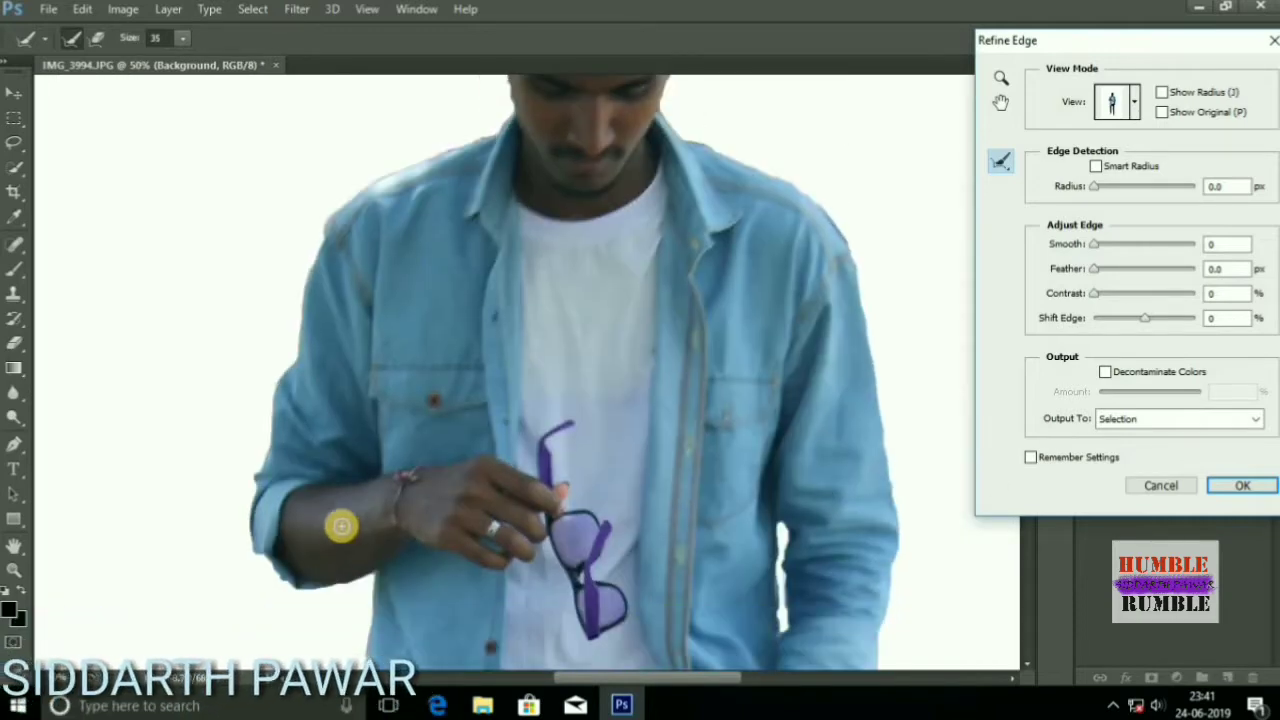
scroll(680, 508, down, 5)
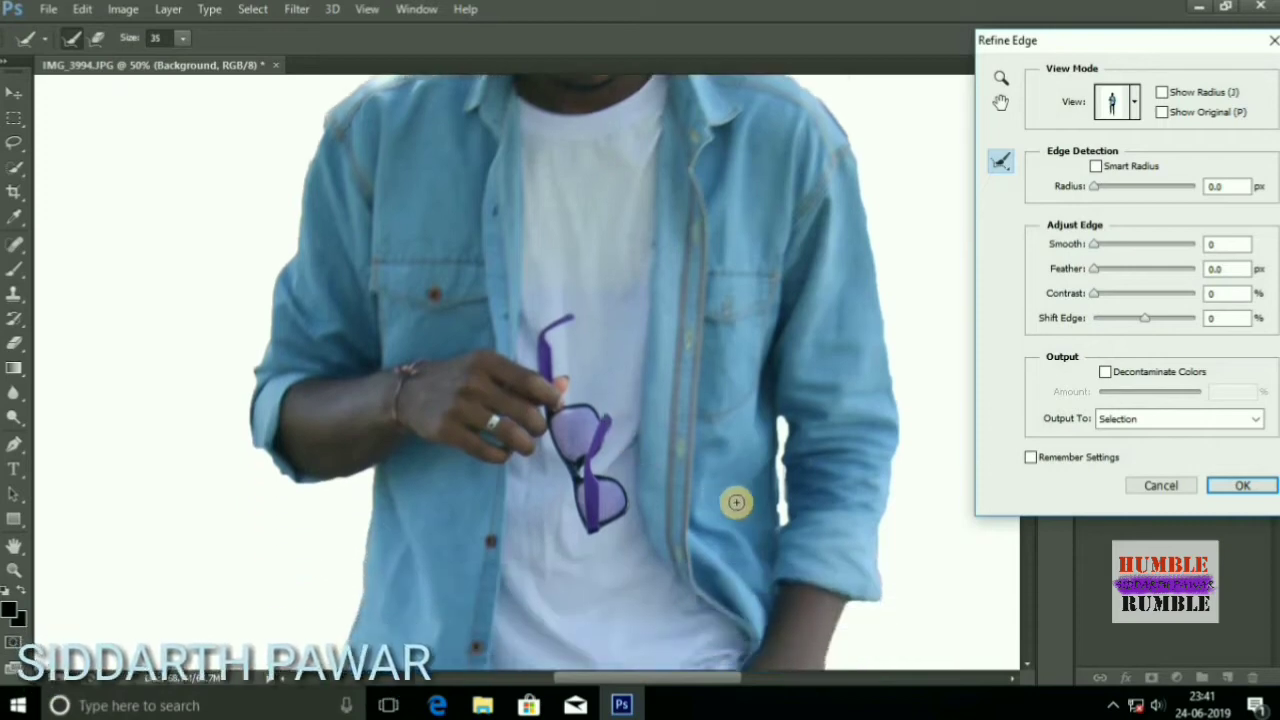
scroll(937, 445, down, 1)
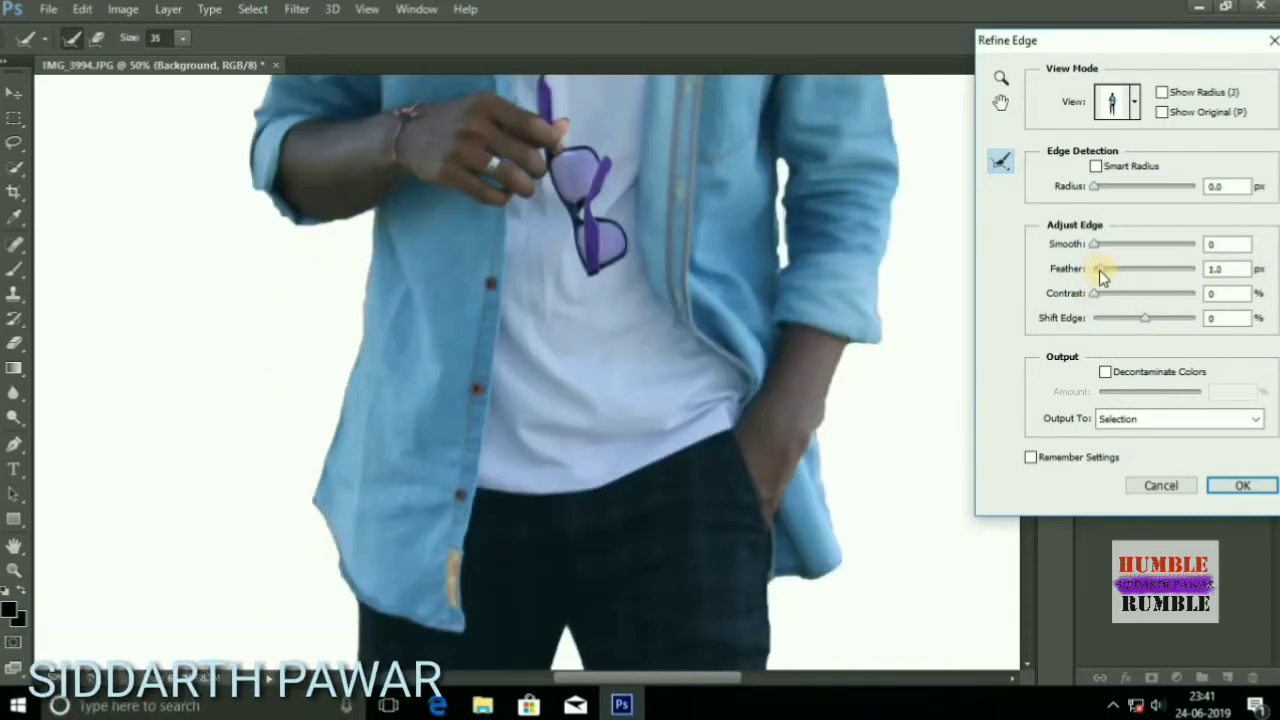
Set the edge smoothing to 21 with no feather and apply the refinement as a selection
mouse_move(1099, 270)
mouse_down()
mouse_move(1146, 271)
mouse_move(1085, 278)
mouse_move(1112, 250)
mouse_up()
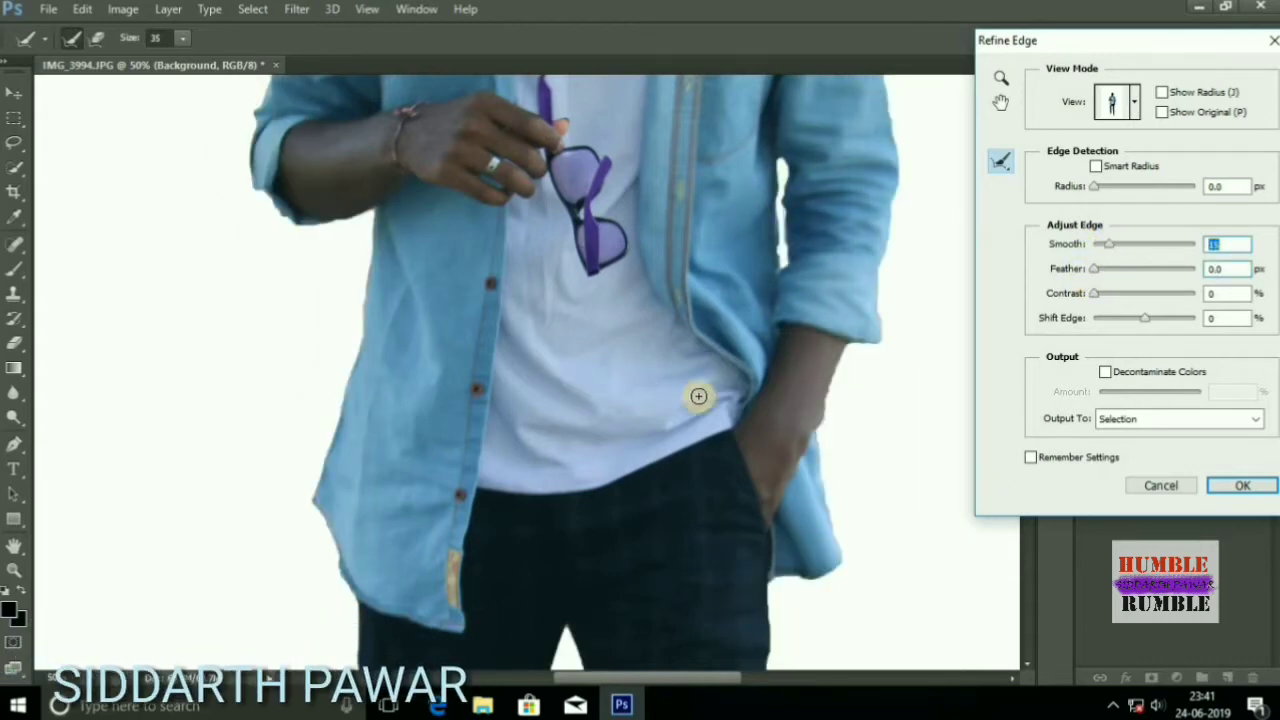
drag(1111, 40, 1217, 39)
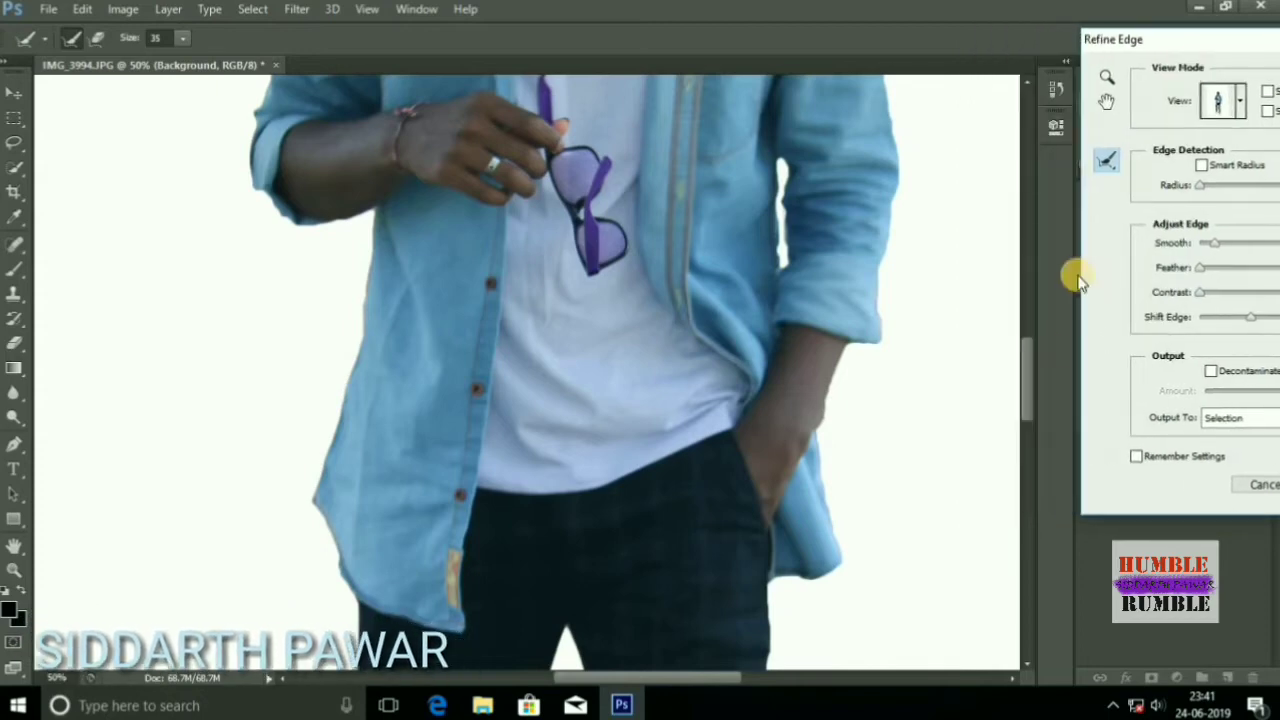
drag(1027, 382, 1033, 293)
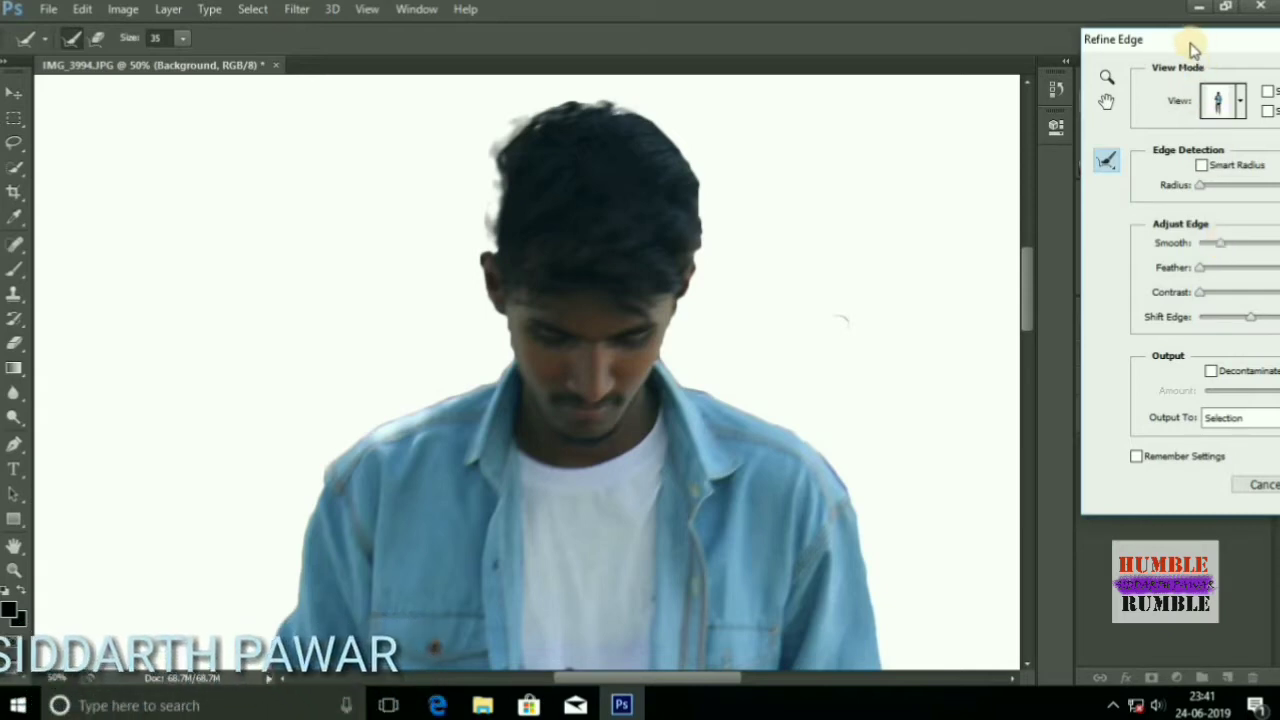
drag(1190, 40, 1040, 15)
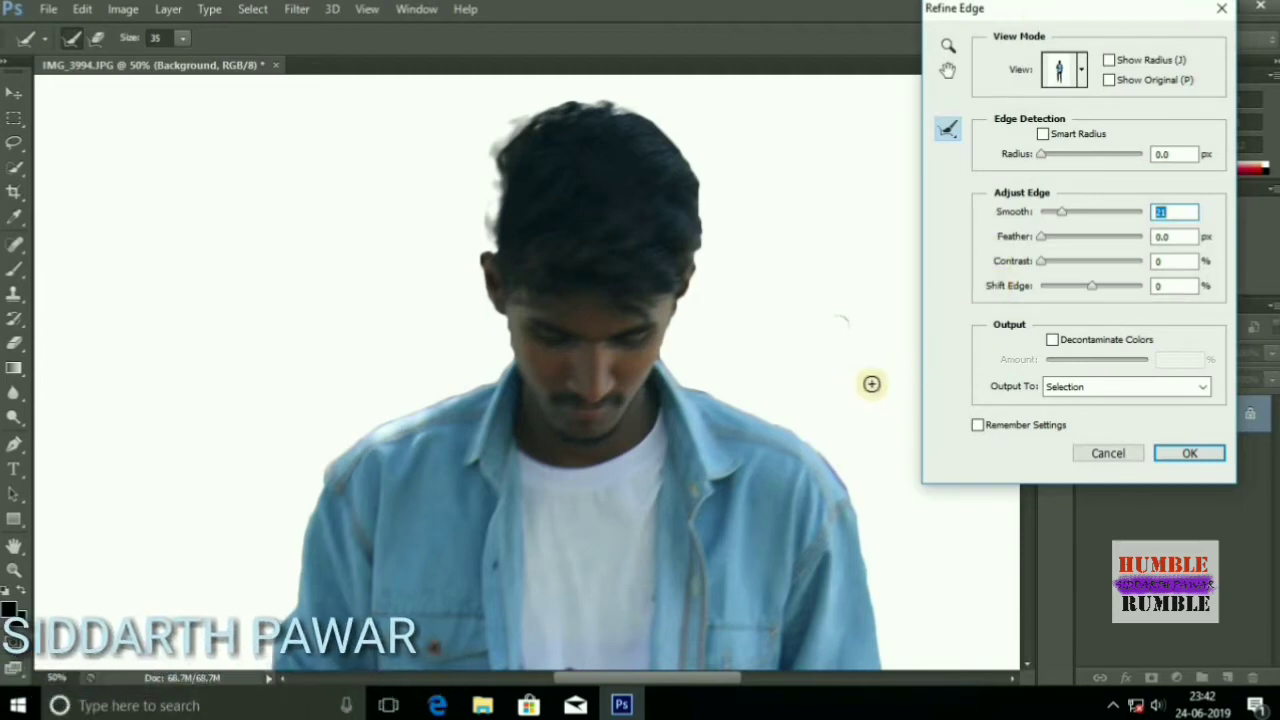
click(1188, 455)
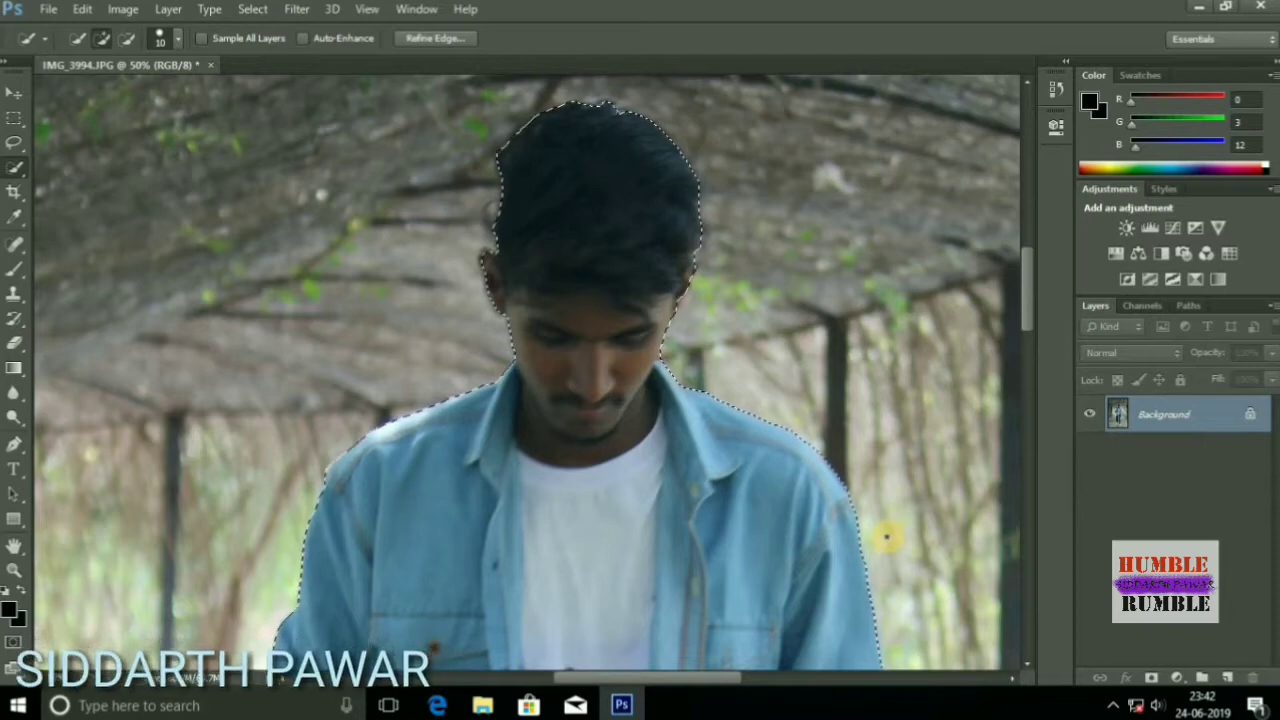
Add a layer mask from the selection to hide everything around the man
key(ctrl+d)
key(ctrl+minus)
key(ctrl+minus)
key(ctrl+minus)
key(ctrl+minus)
key(ctrl+minus)
key(ctrl+minus)
key(ctrl+minus)
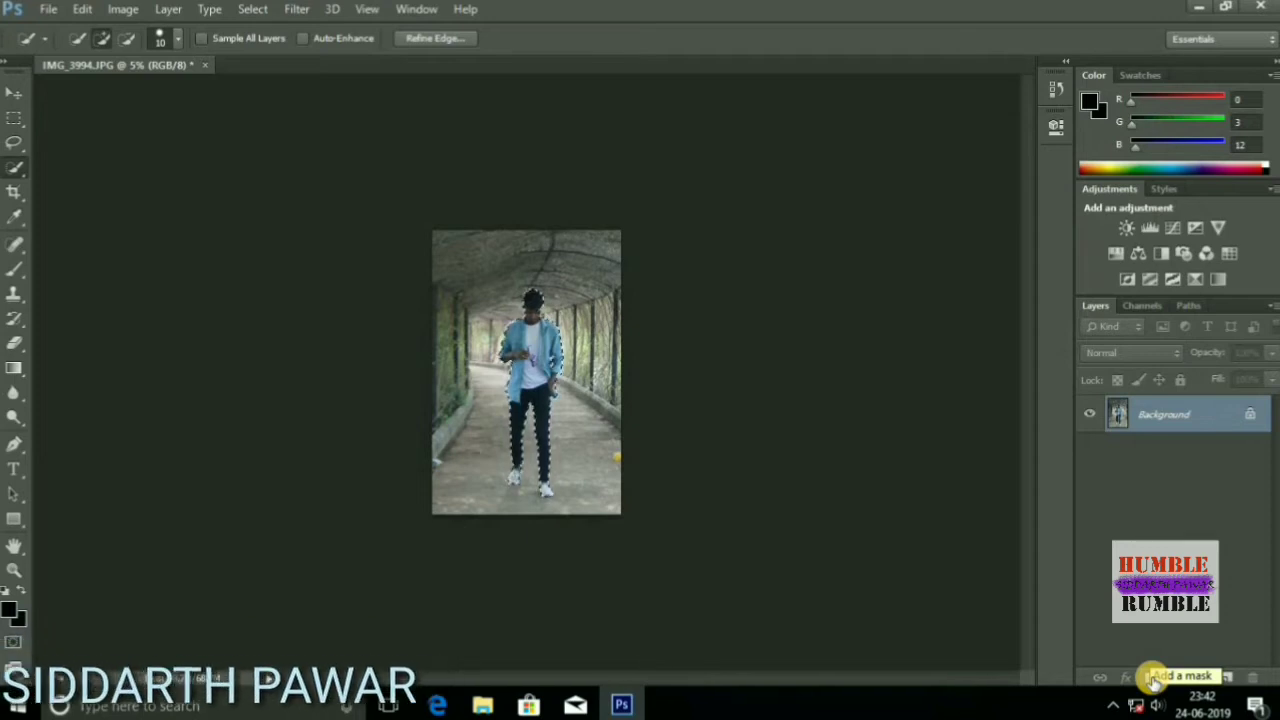
click(1153, 678)
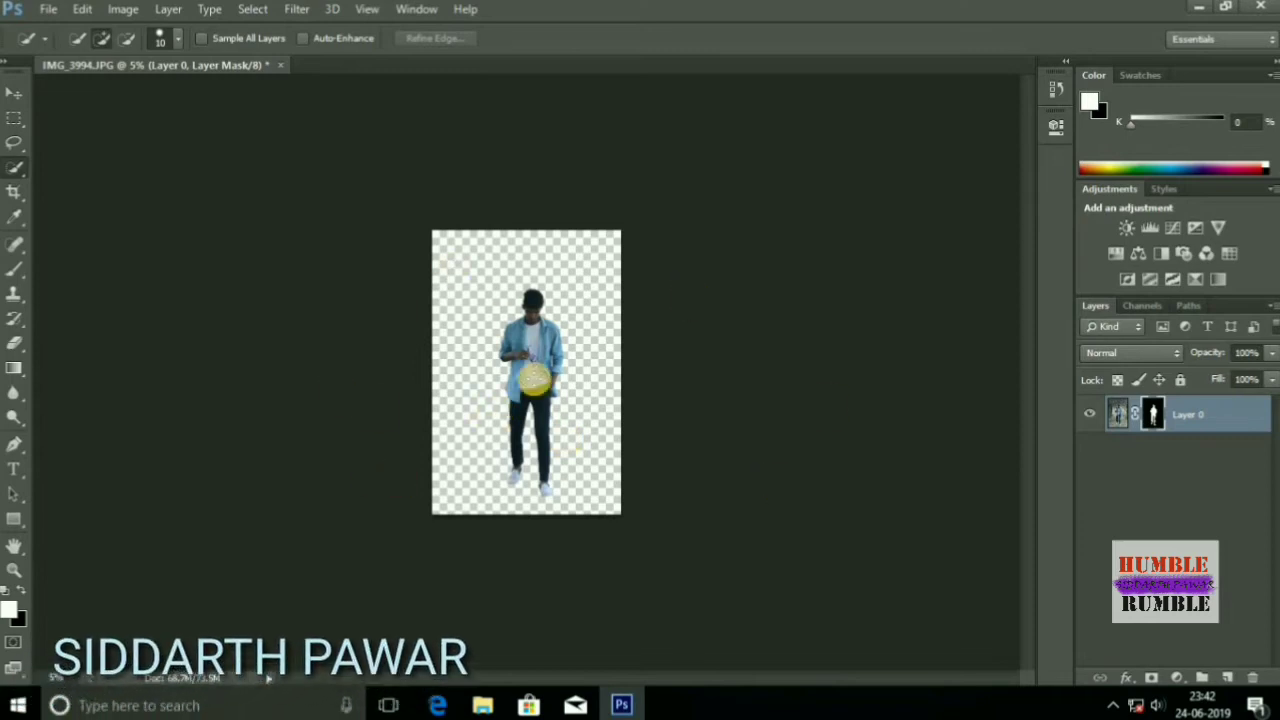
Open the image "background" from the Desktop folder
click(47, 8)
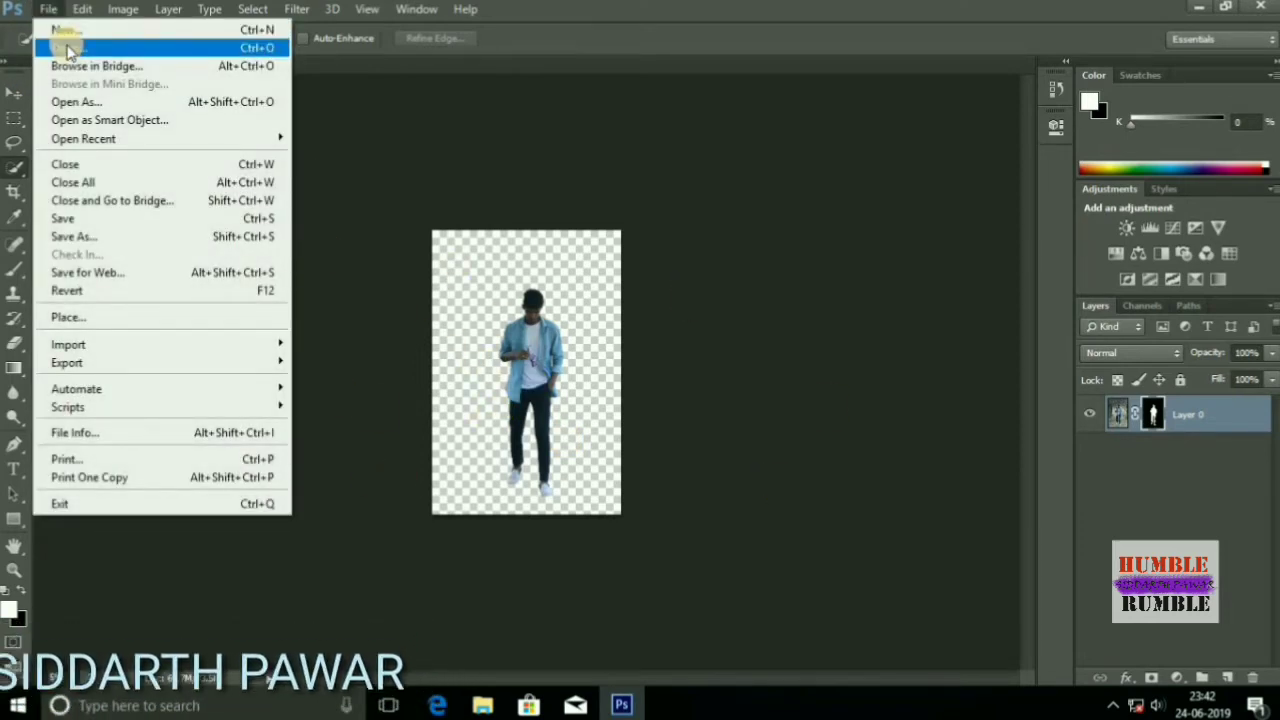
click(68, 48)
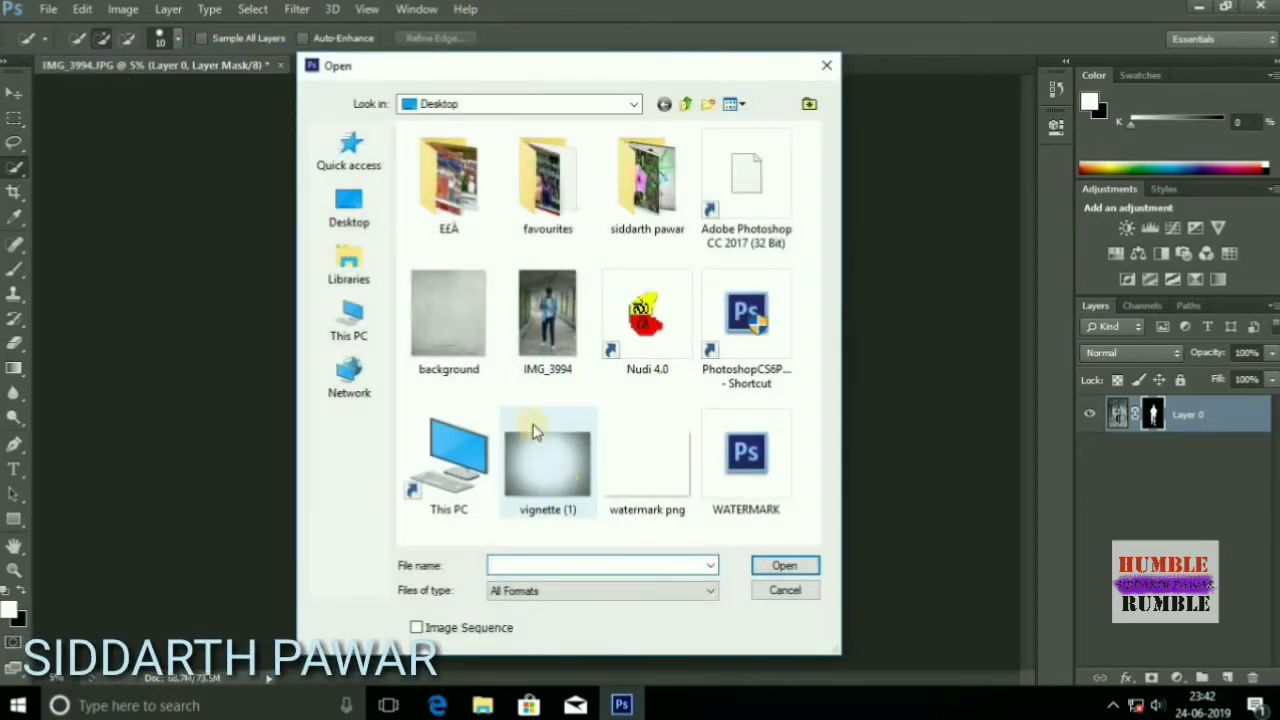
click(423, 322)
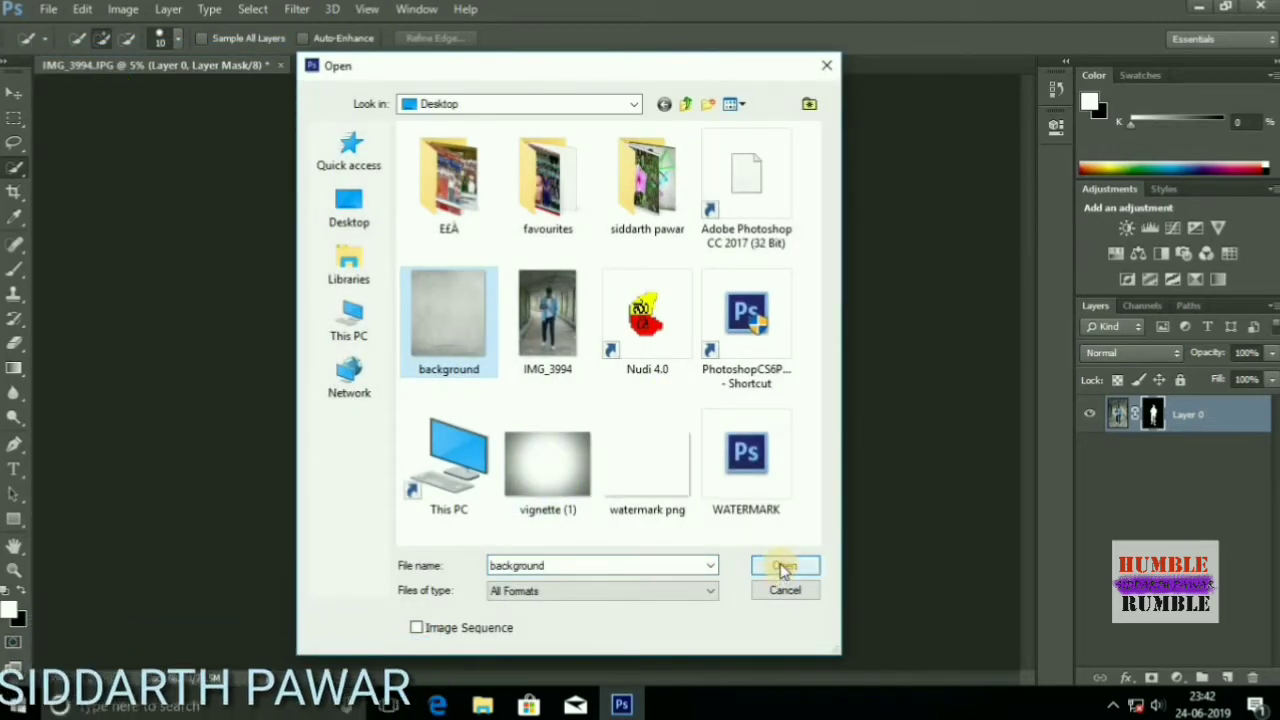
click(785, 568)
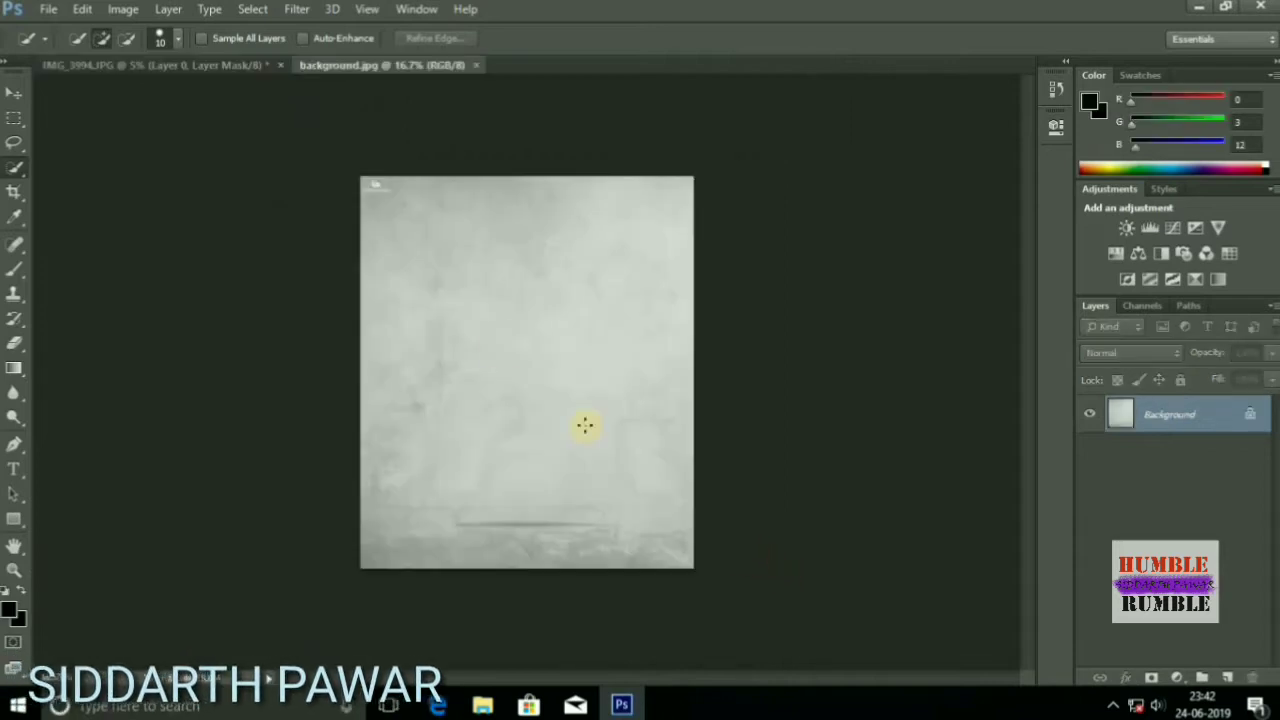
Crop off the strip with the small watermark along the upper edge of the grey background image
click(14, 190)
drag(363, 177, 363, 187)
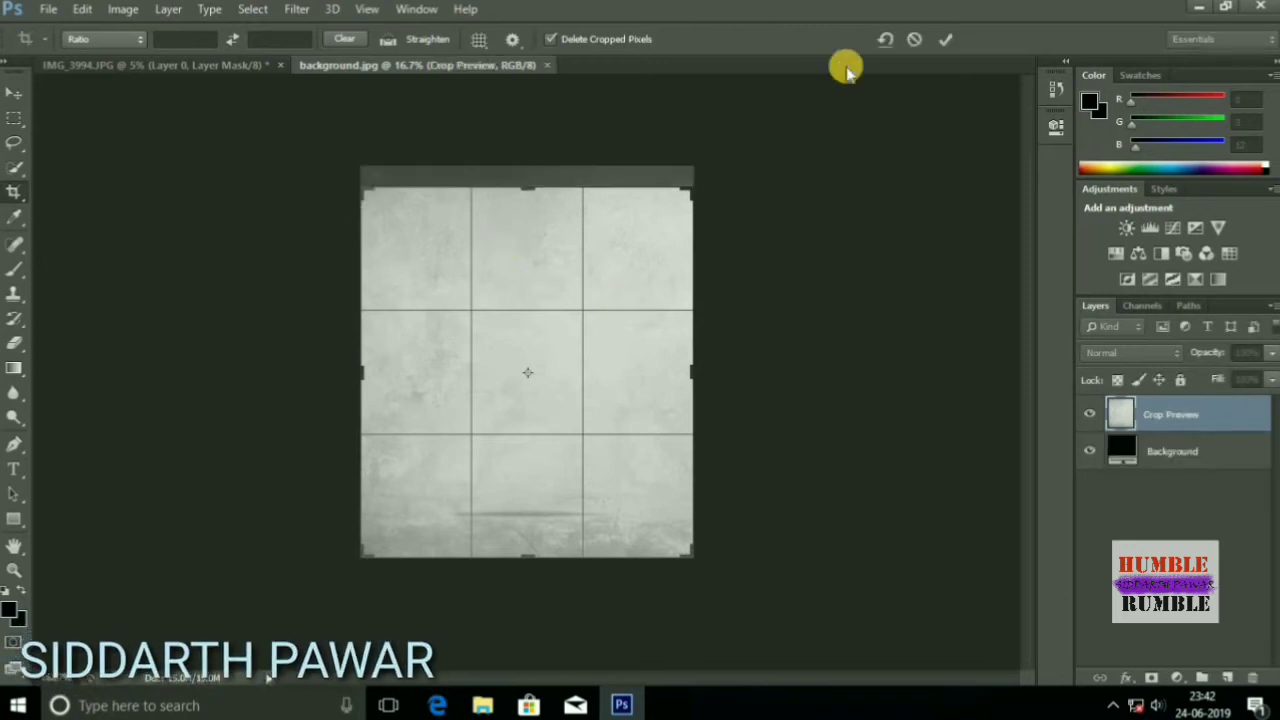
click(950, 38)
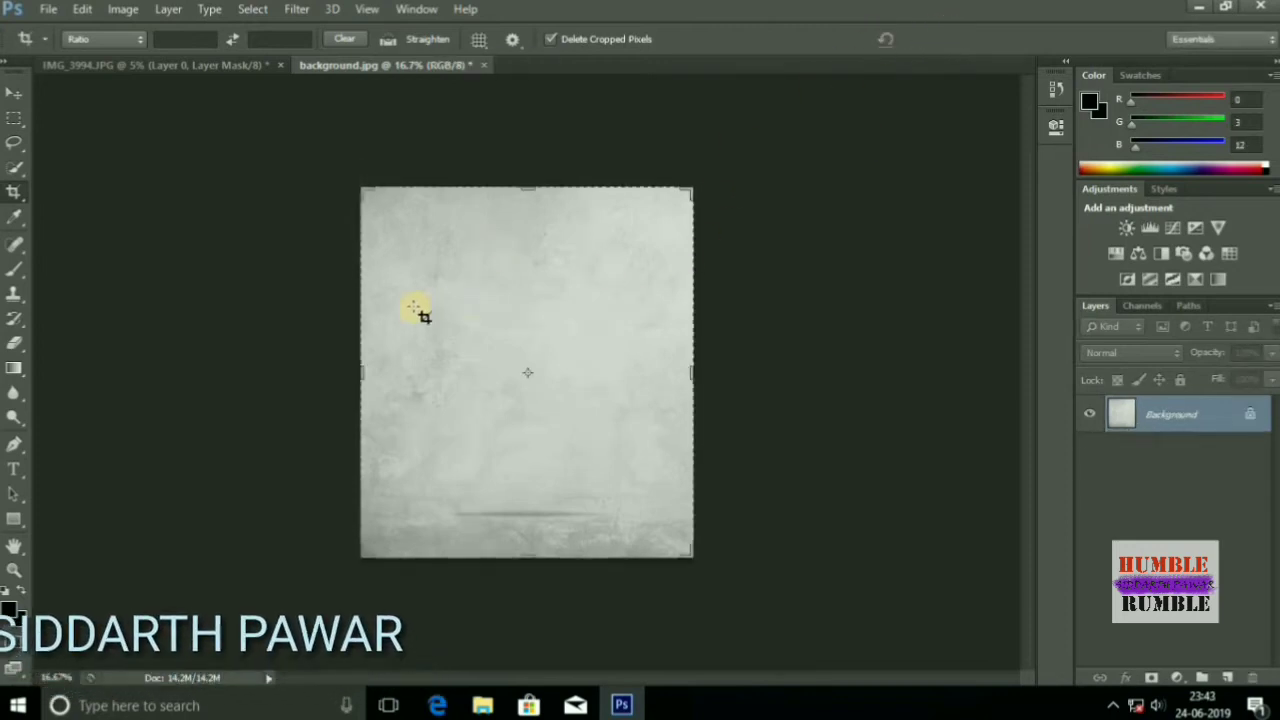
Move the masked cutout of the man from IMG_3994 into the background.jpg document as a new layer
click(166, 67)
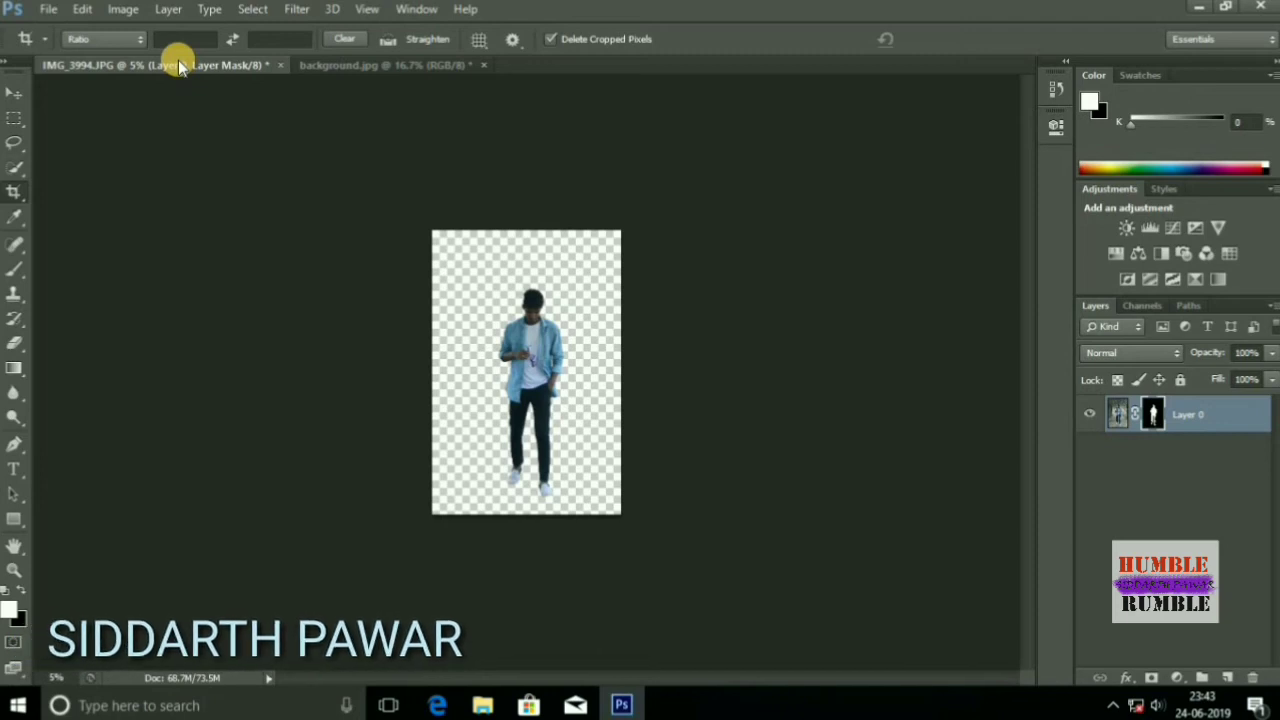
click(119, 133)
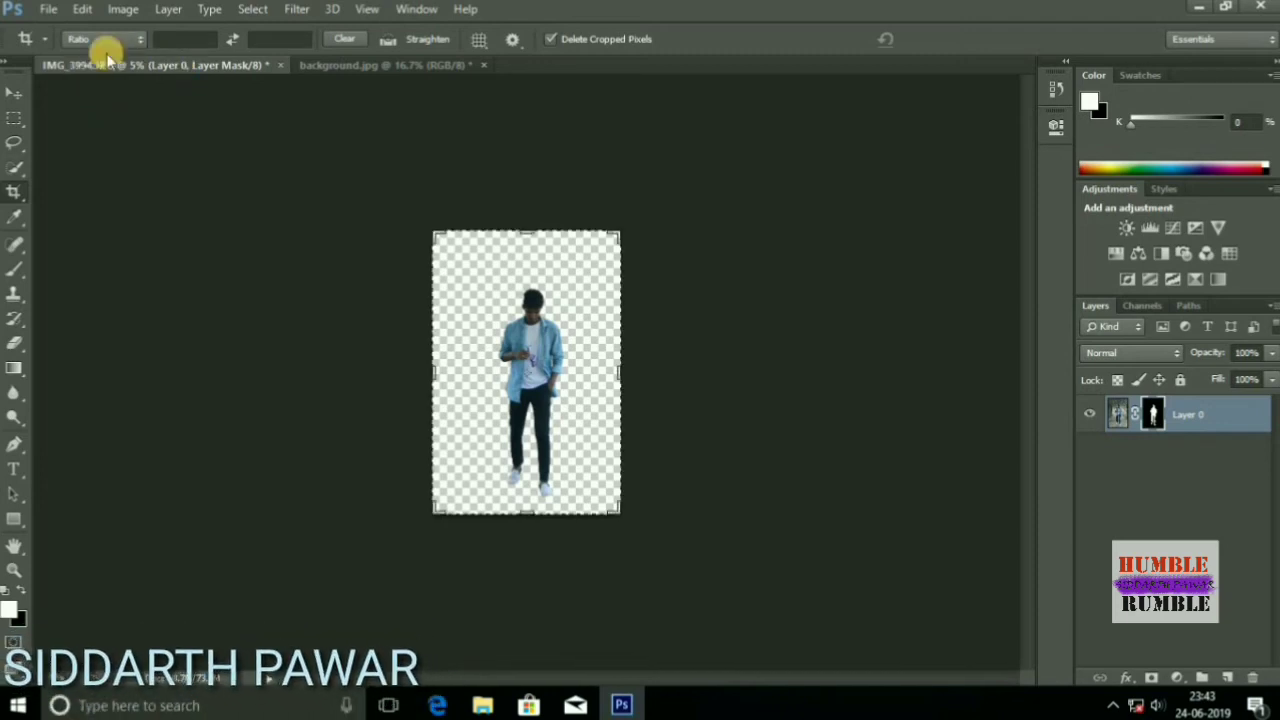
click(14, 93)
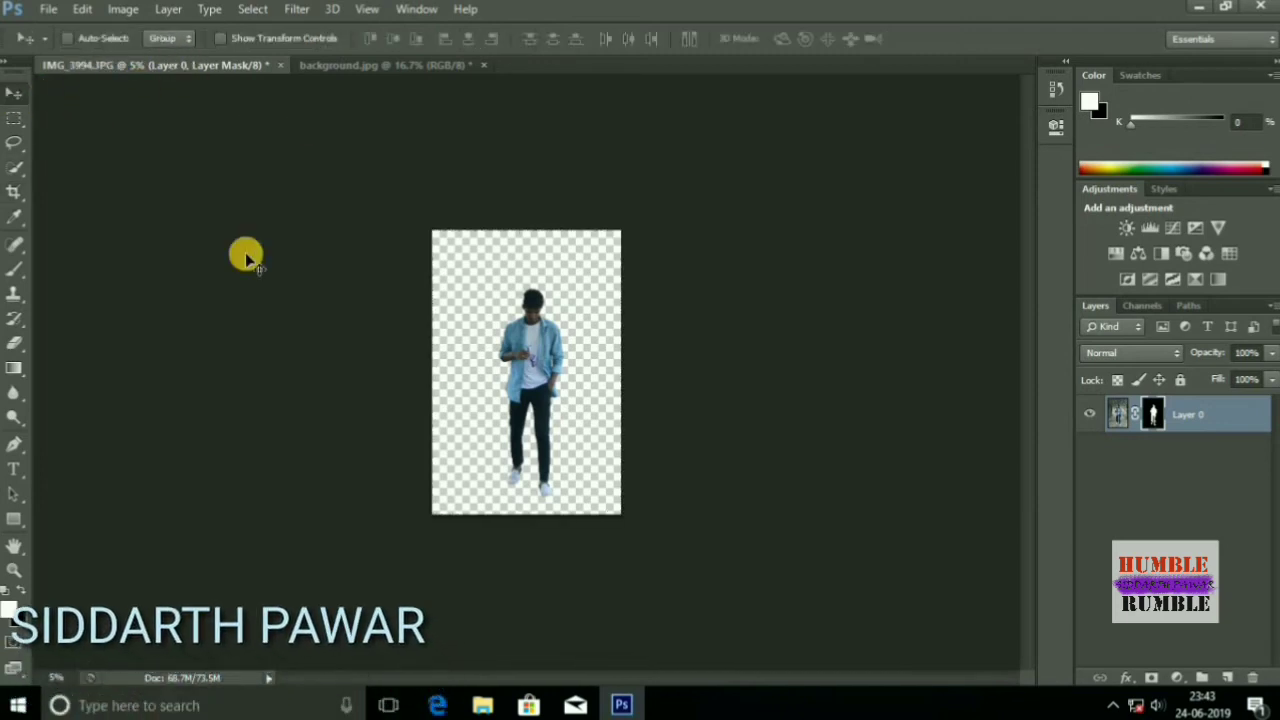
drag(522, 375, 500, 360)
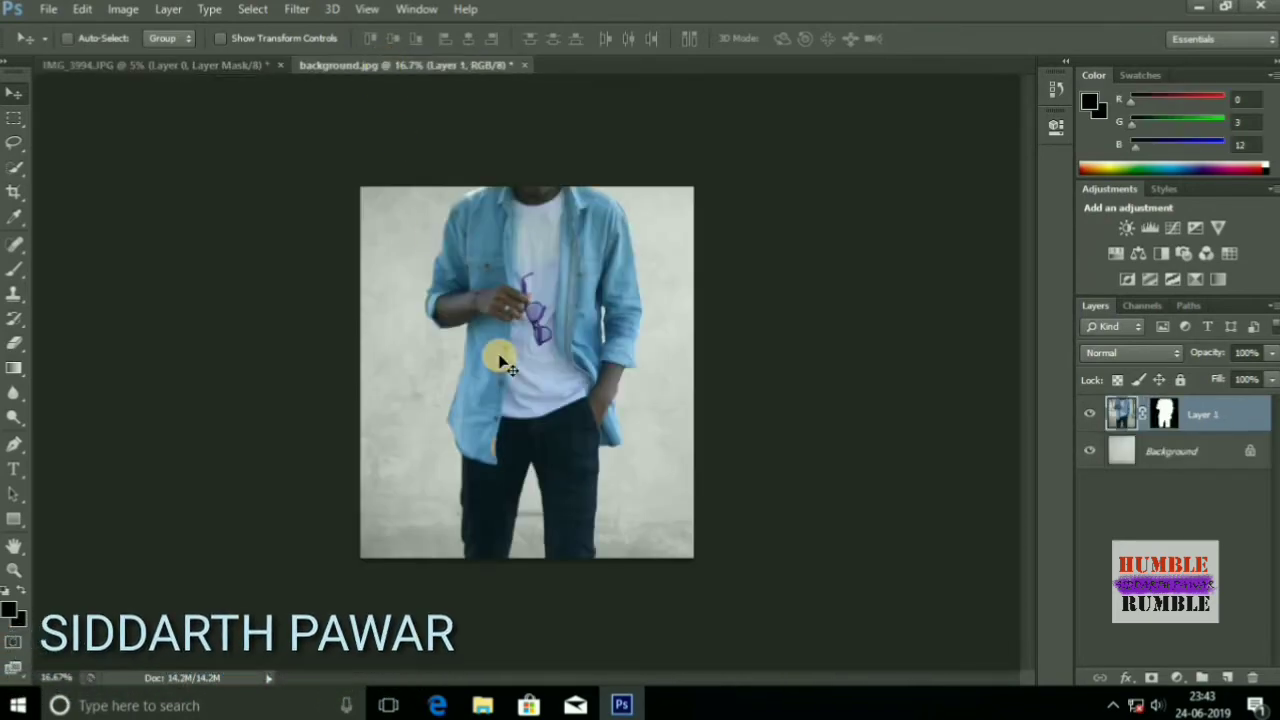
Free-transform the man's layer down to about 67.6% width and 39.1% height so he fits inside the background
key(ctrl+t)
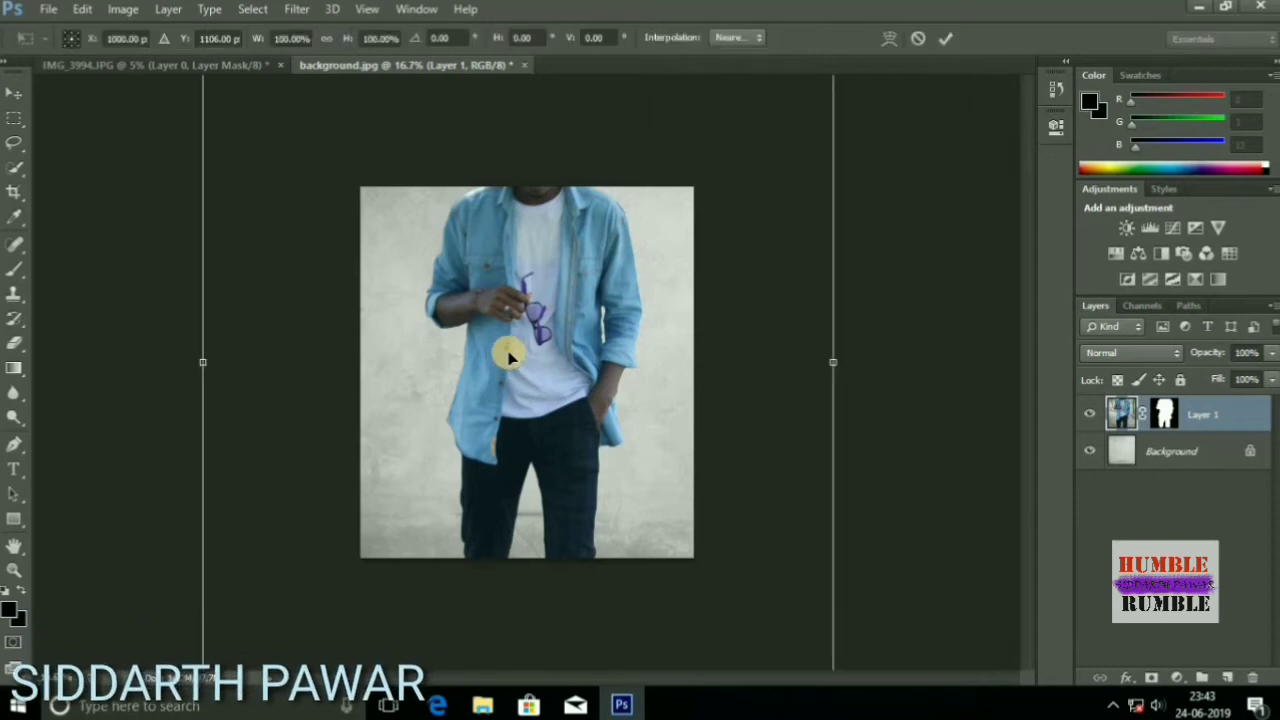
key(ctrl+minus)
key(ctrl+minus)
key(ctrl+minus)
key(ctrl+minus)
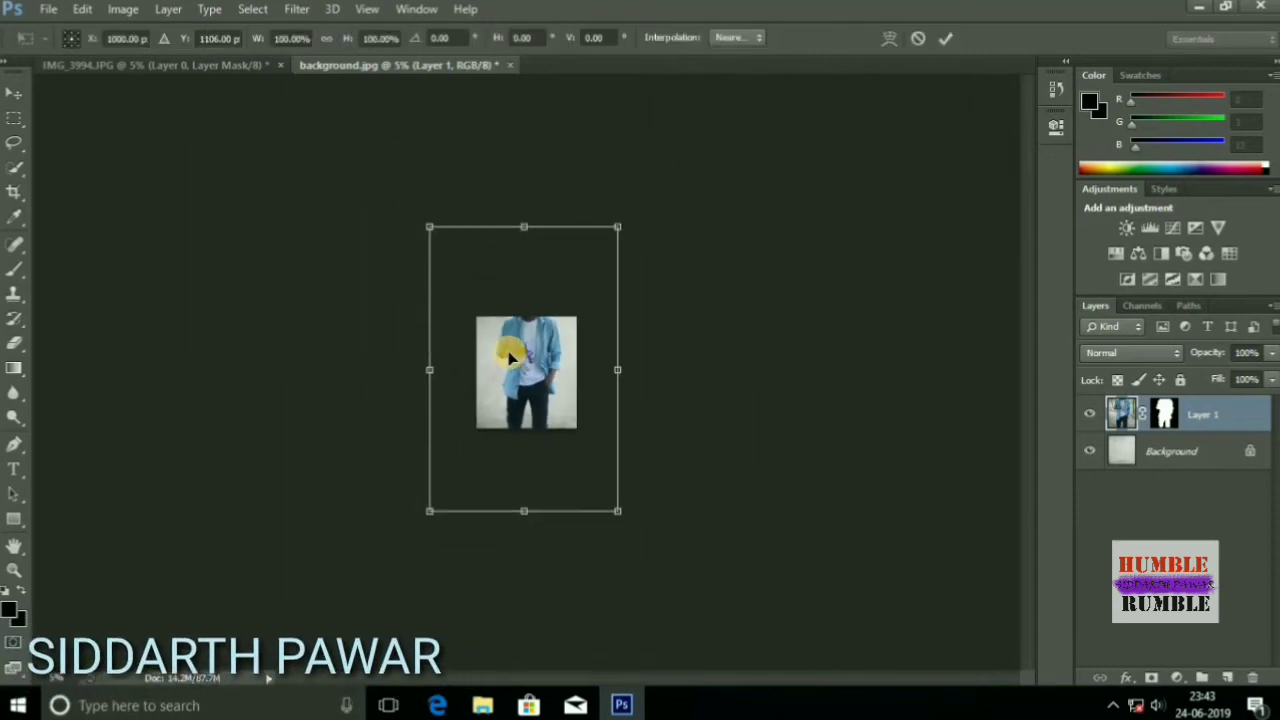
drag(527, 227, 540, 318)
drag(526, 517, 518, 424)
drag(429, 370, 474, 373)
drag(612, 374, 589, 378)
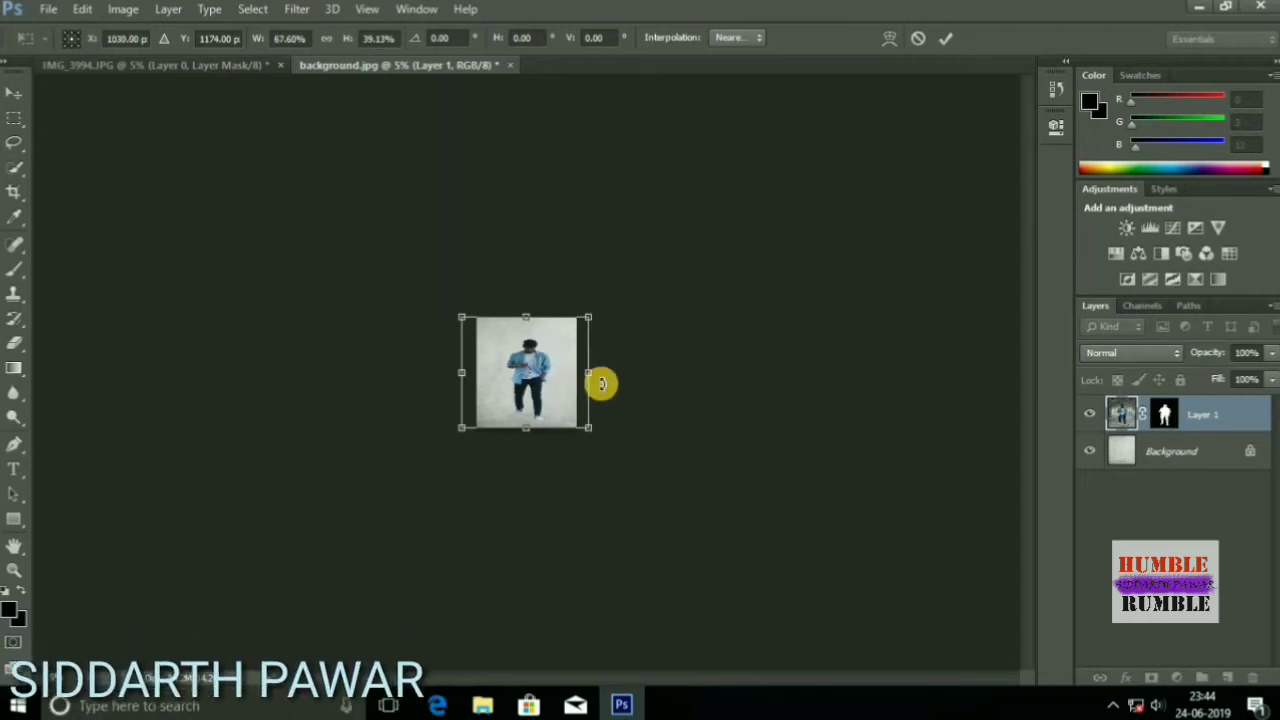
Make the man taller and slimmer by scaling his layer to about 44.7% width and 47.7% height
key(ctrl+plus)
key(ctrl+plus)
key(ctrl+plus)
key(ctrl+plus)
key(ctrl+plus)
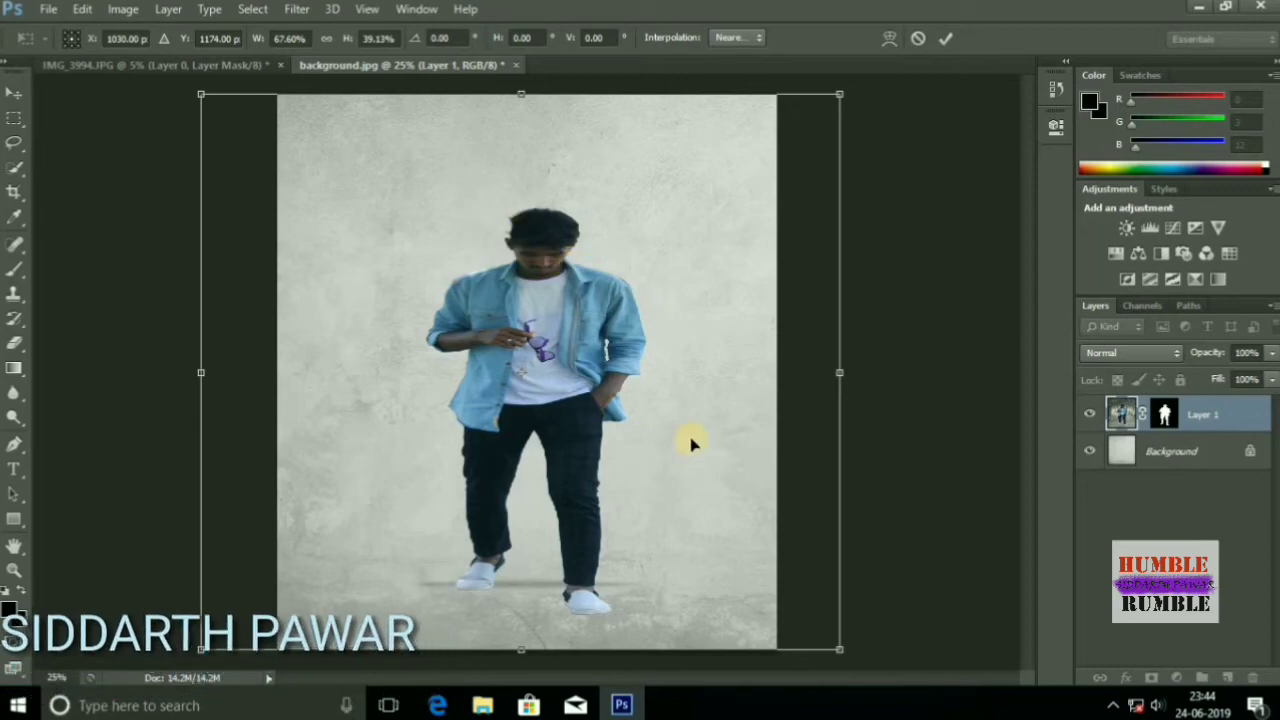
key(ctrl+minus)
key(ctrl+minus)
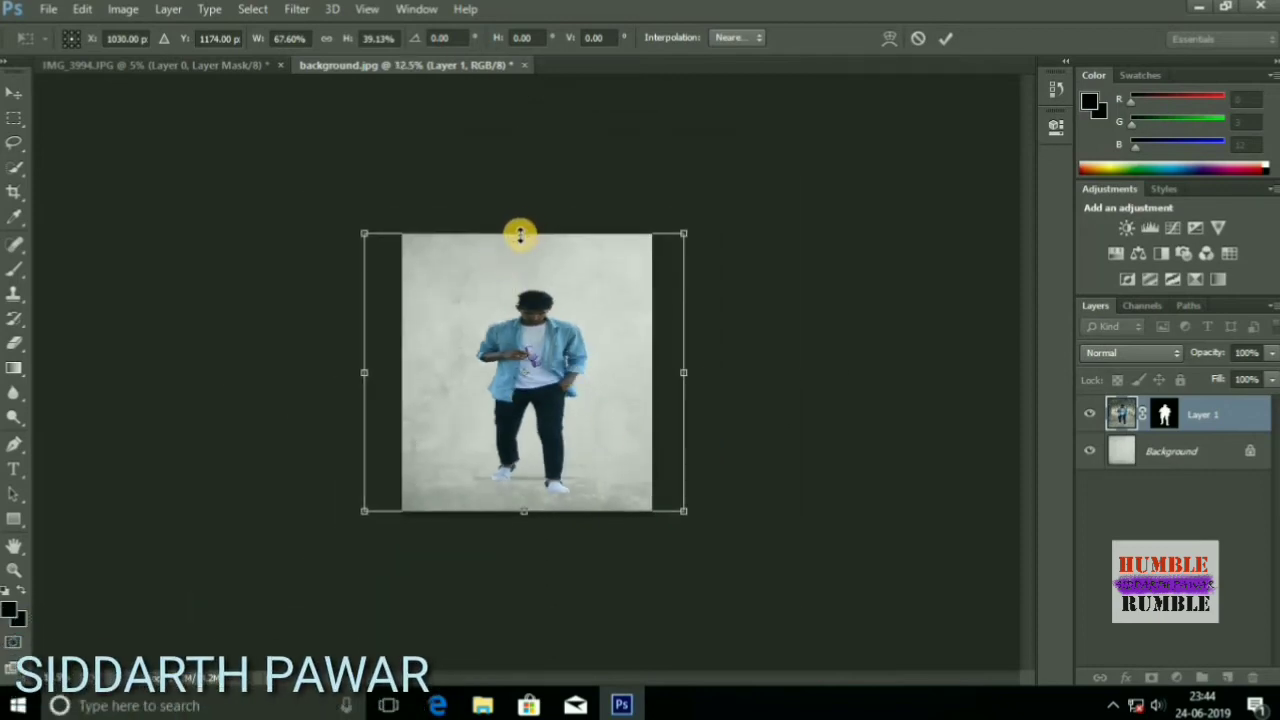
drag(524, 508, 516, 501)
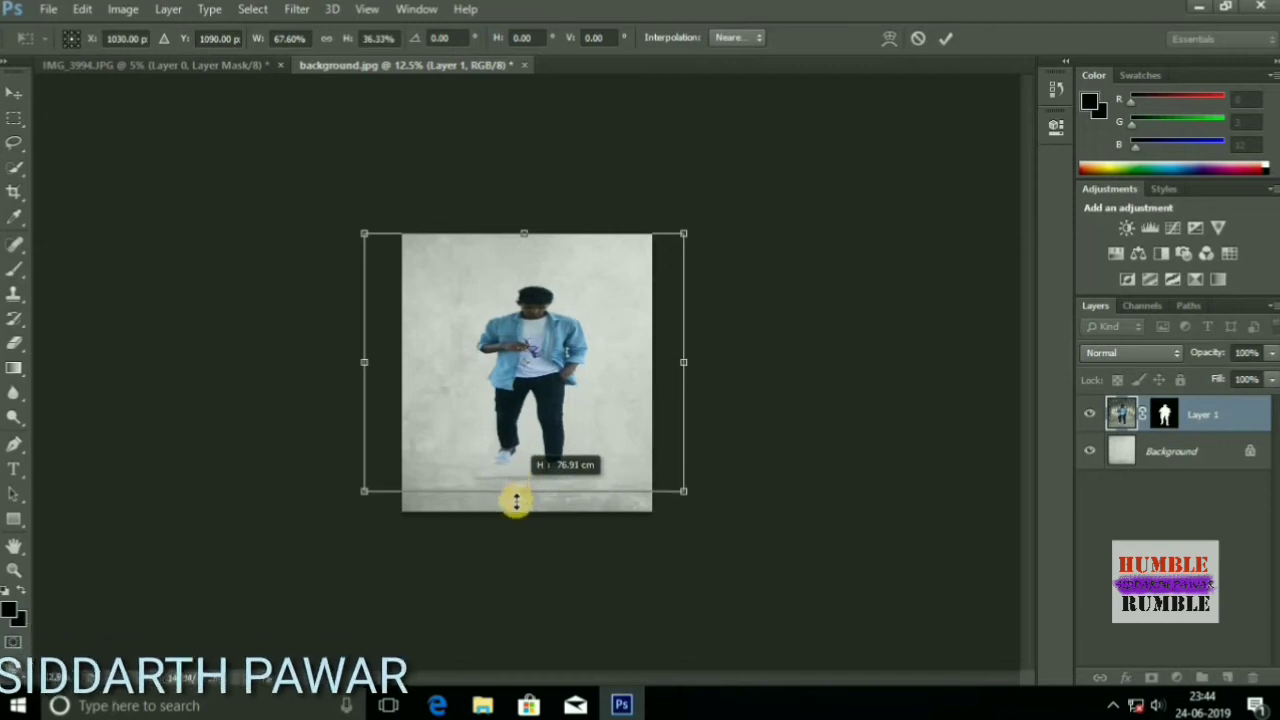
drag(514, 240, 523, 165)
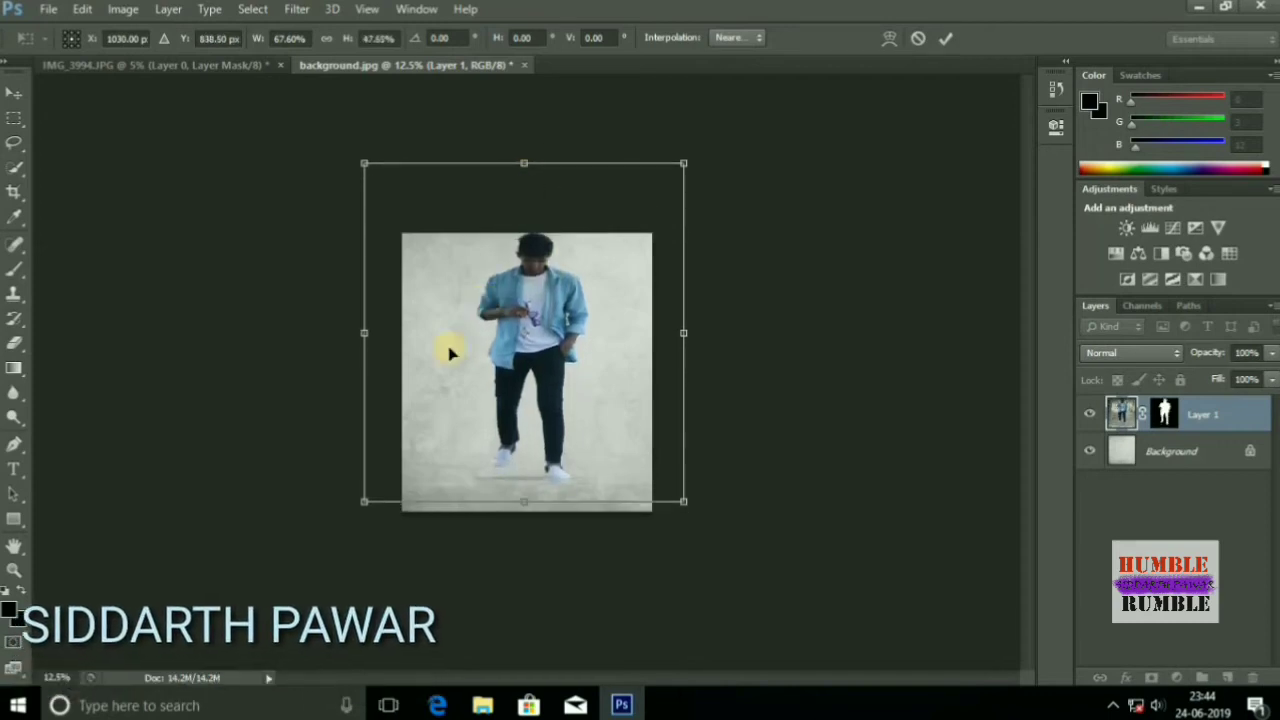
drag(364, 333, 428, 333)
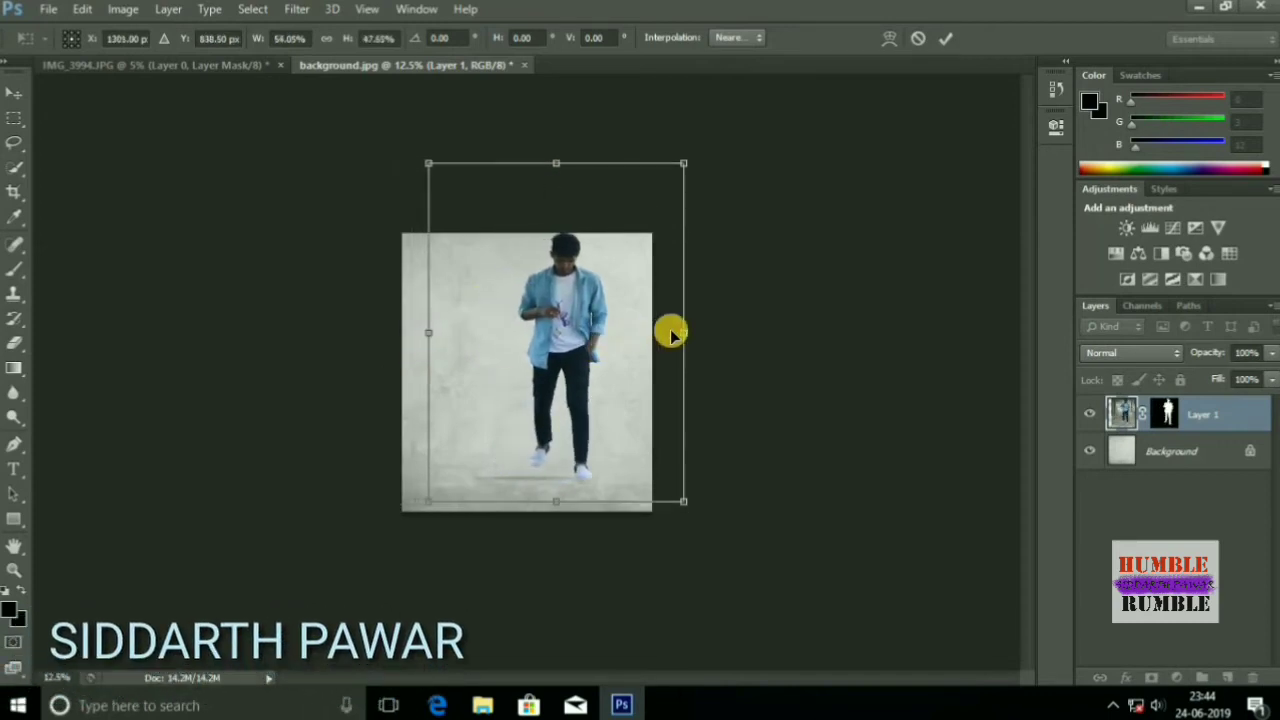
drag(684, 332, 639, 333)
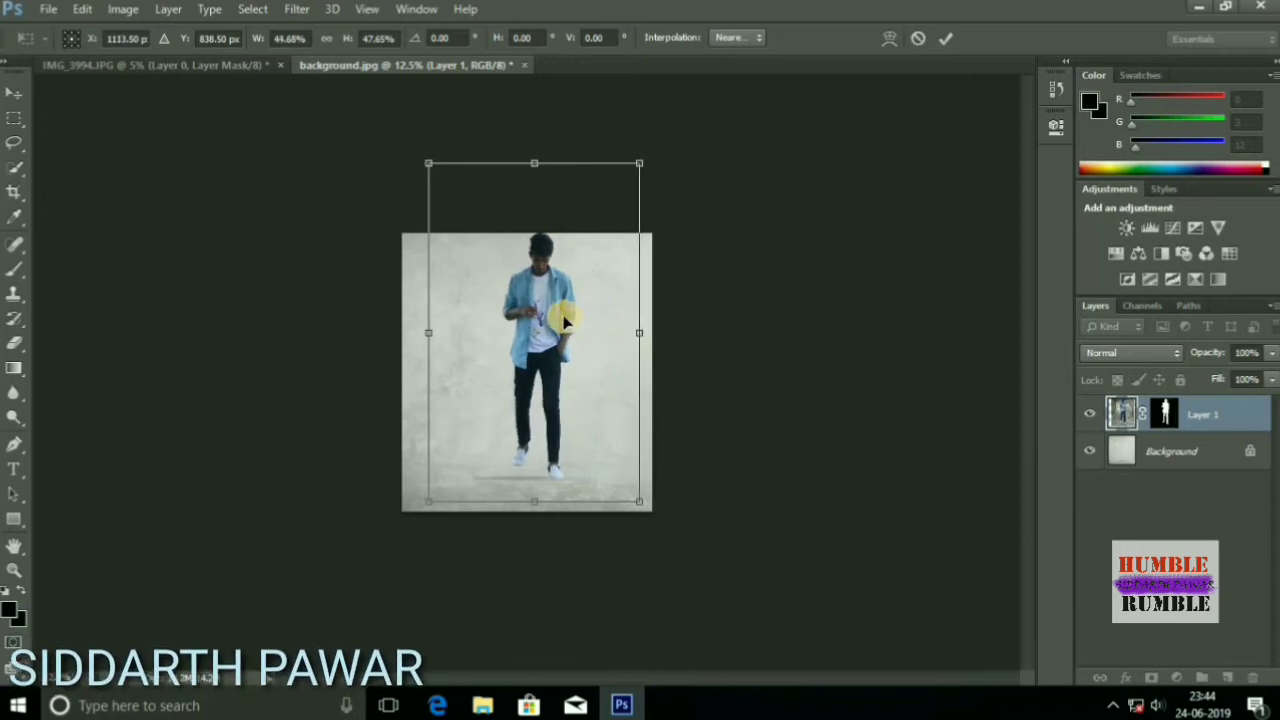
Place the man in the middle of the background, widen him to about 46.5%, and apply the transformation
key(ctrl+plus)
drag(534, 274, 511, 314)
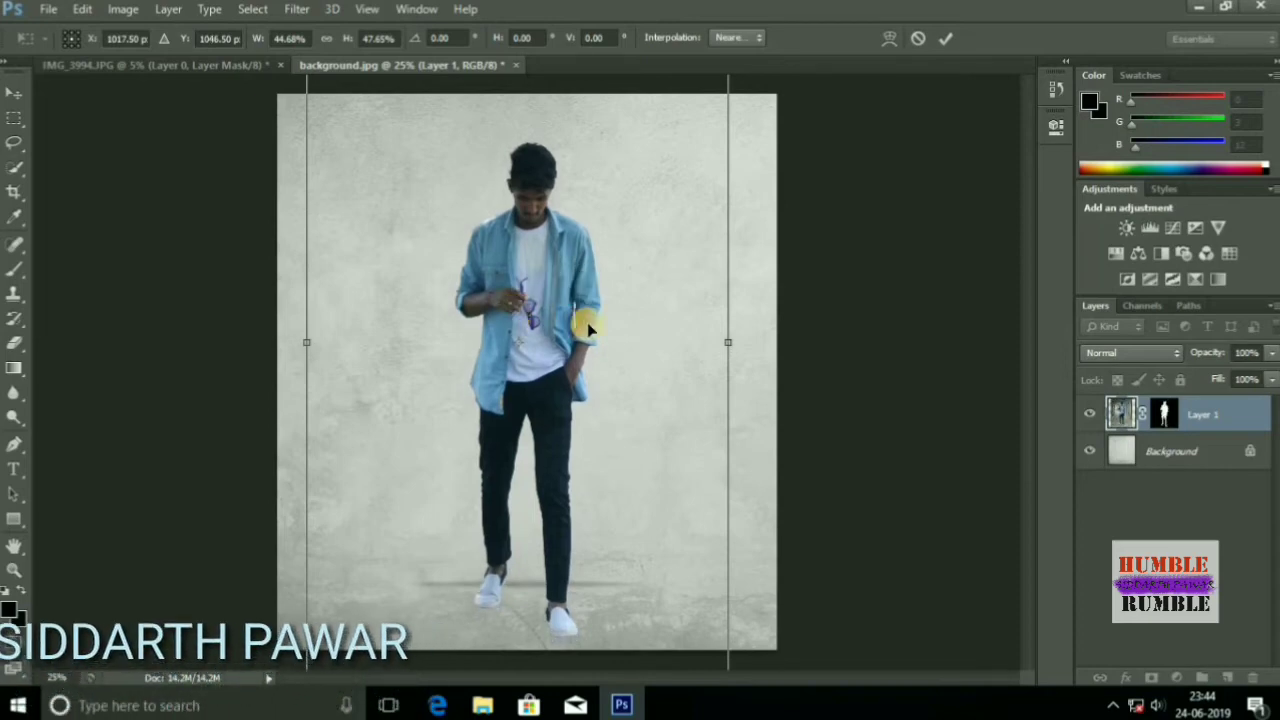
key(ctrl+minus)
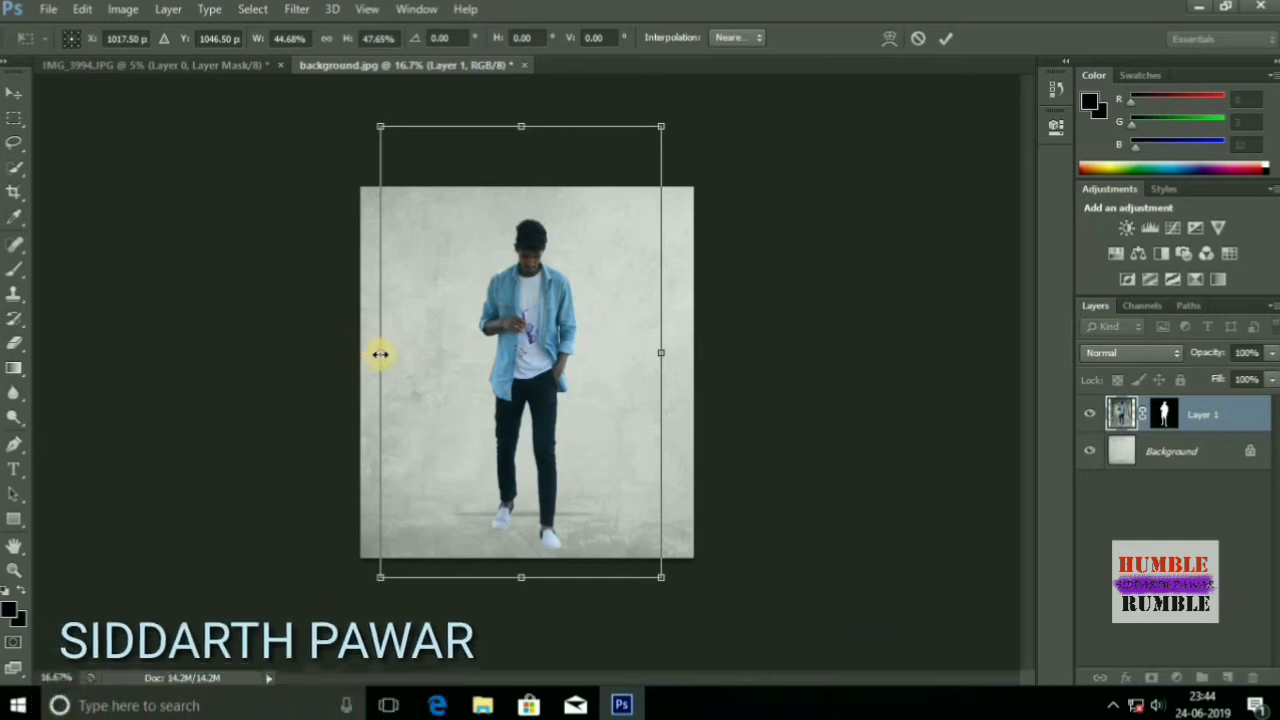
drag(380, 357, 370, 357)
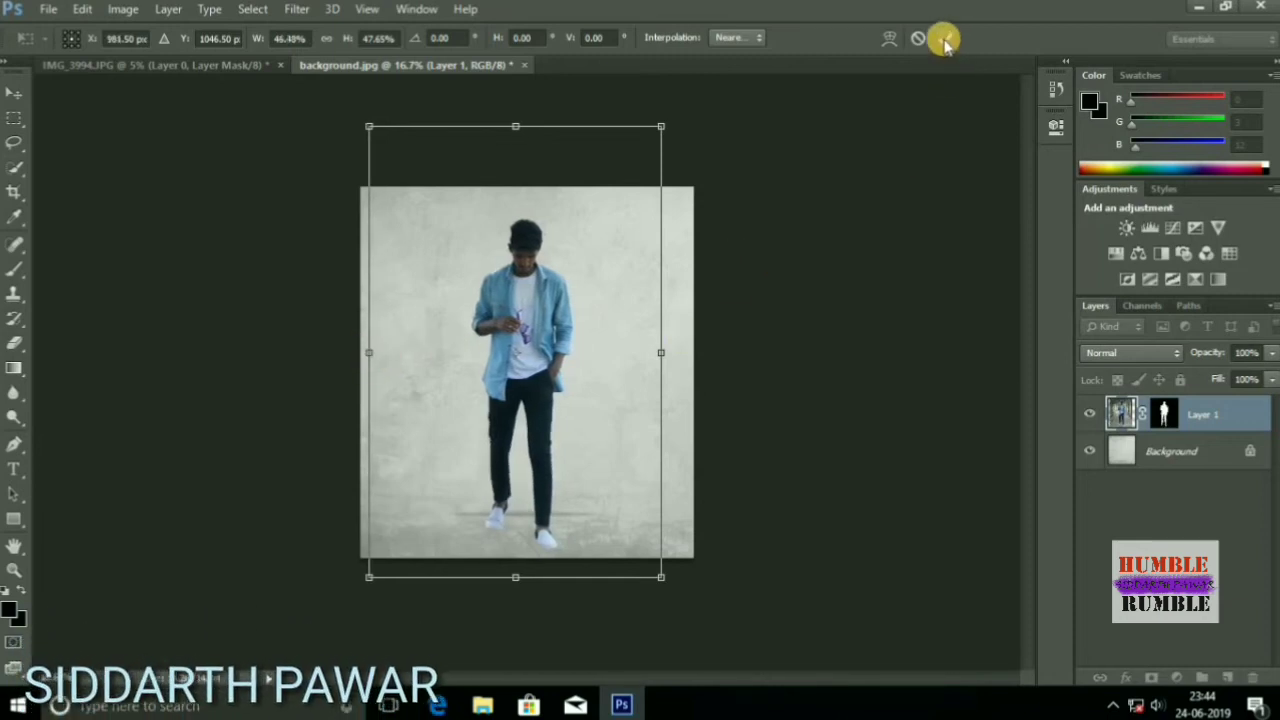
click(945, 40)
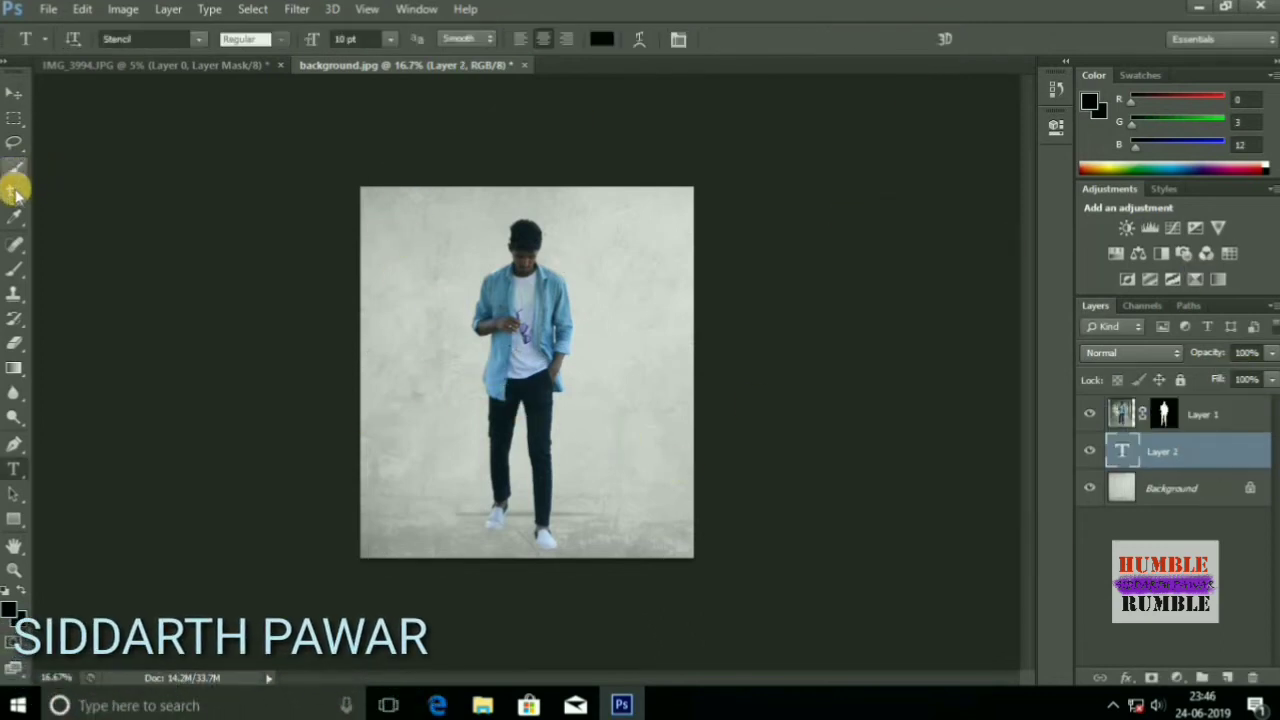
Crop both sides and the upper and lower edges of the composition to about 55.1 by 80.3 cm
click(14, 190)
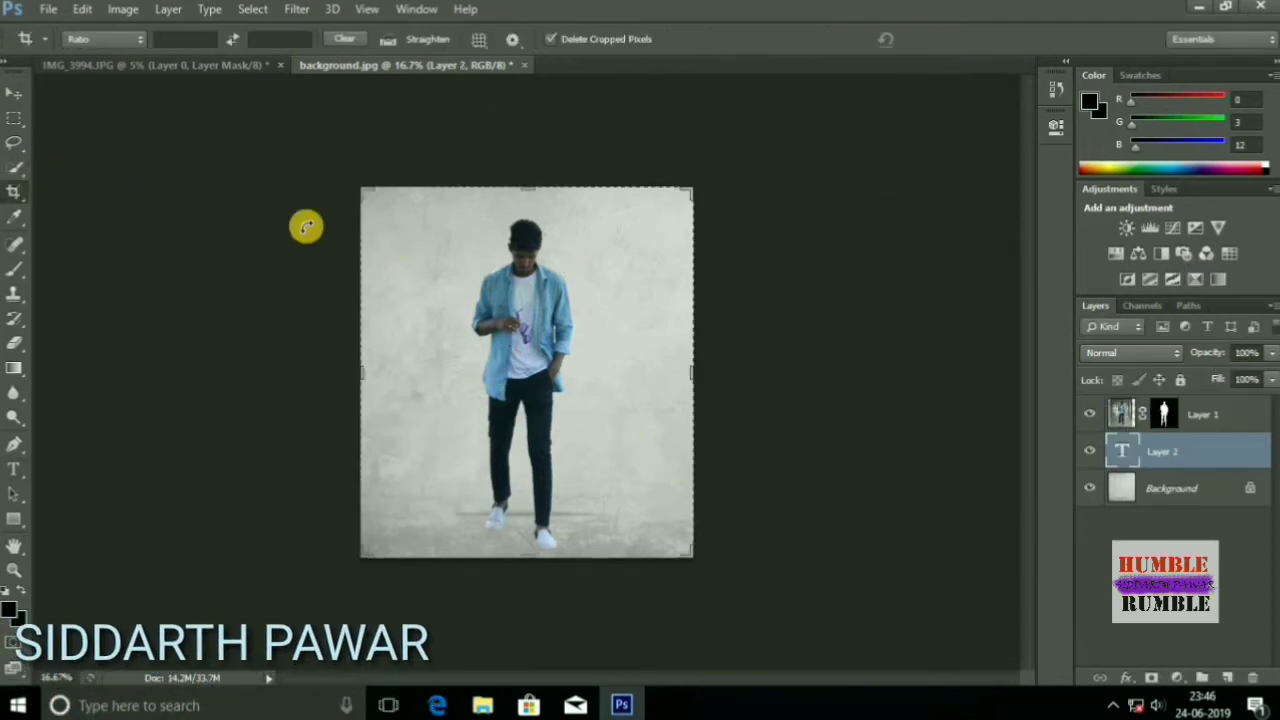
drag(363, 191, 383, 190)
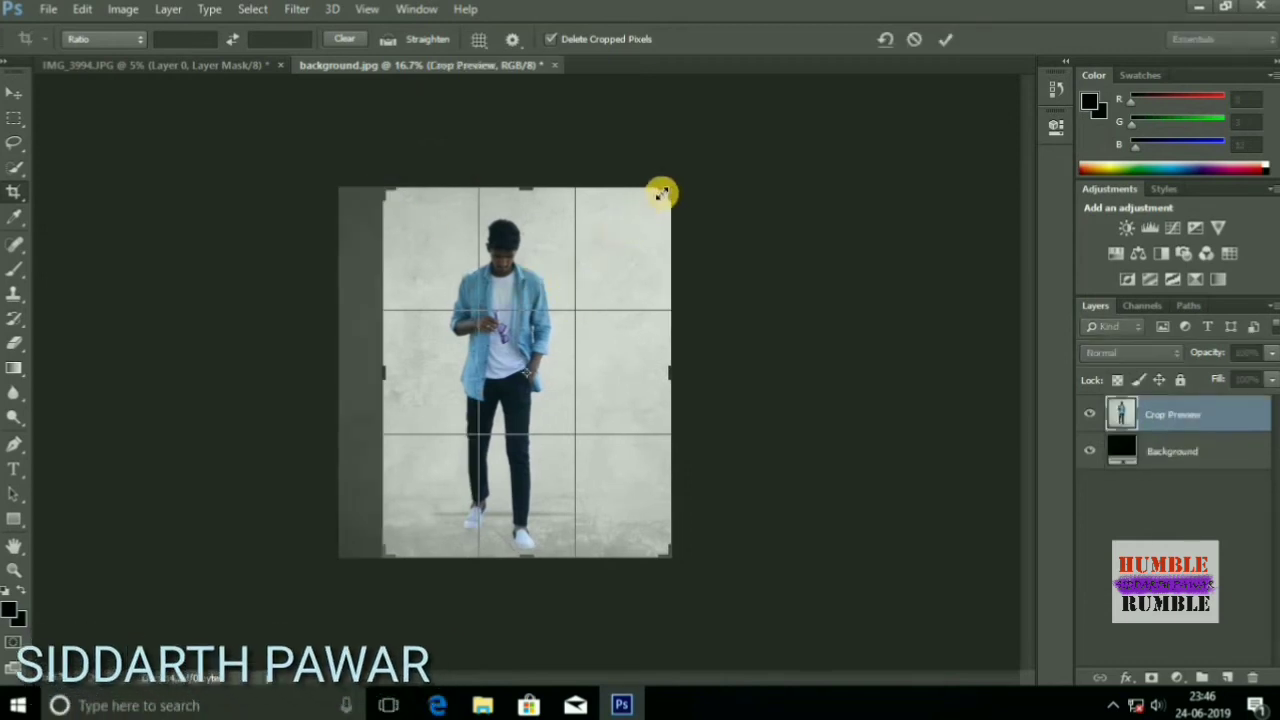
drag(662, 193, 646, 194)
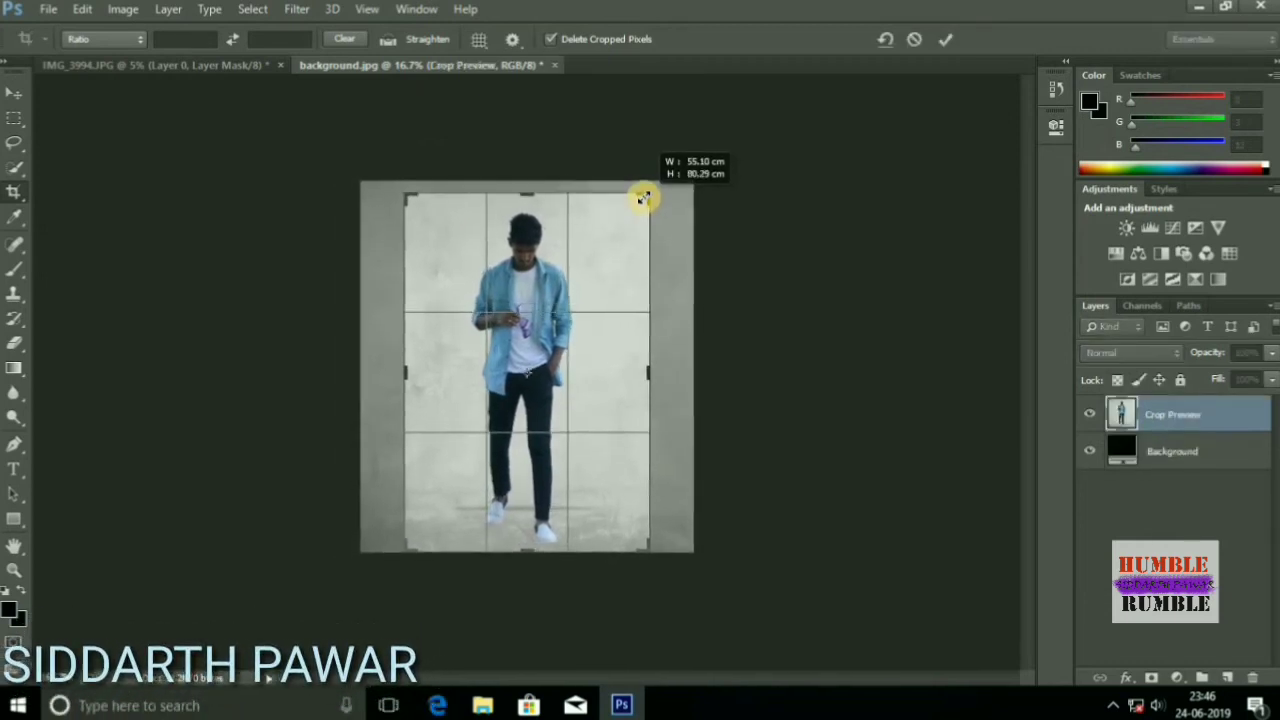
click(946, 38)
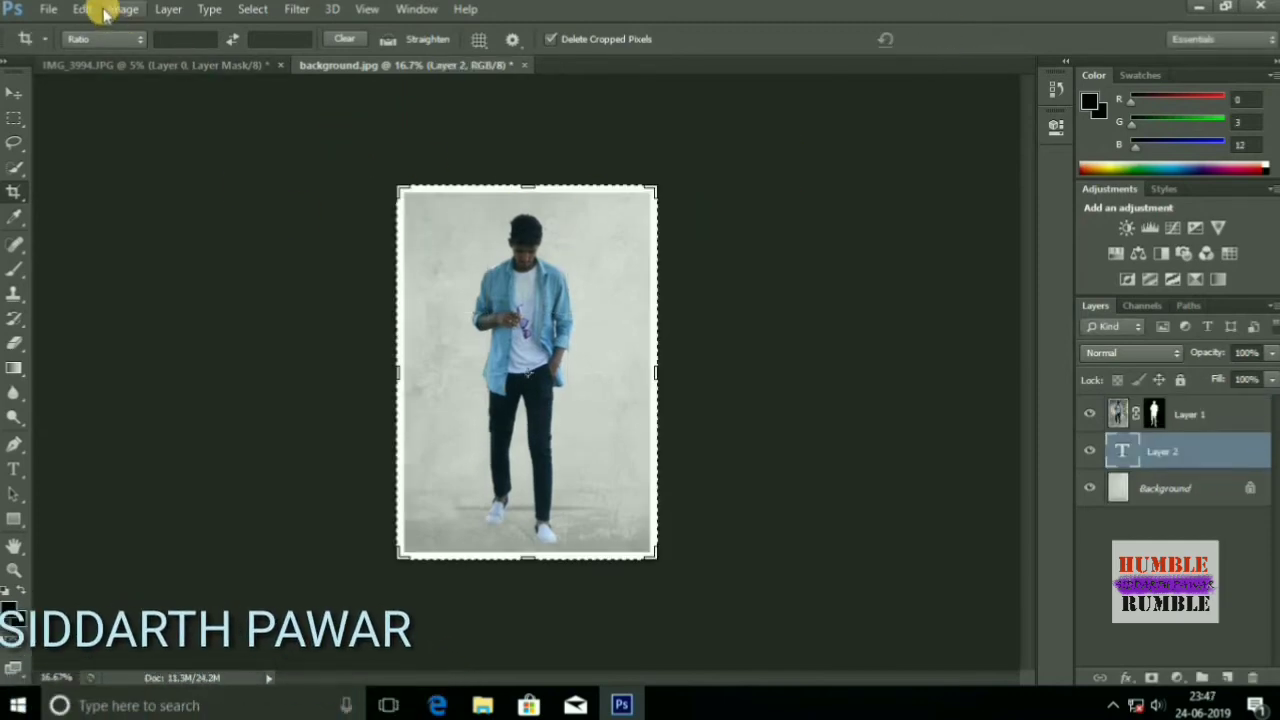
Extend the canvas in white by a relative 1.181 inches in width and 3 inches in height
click(123, 9)
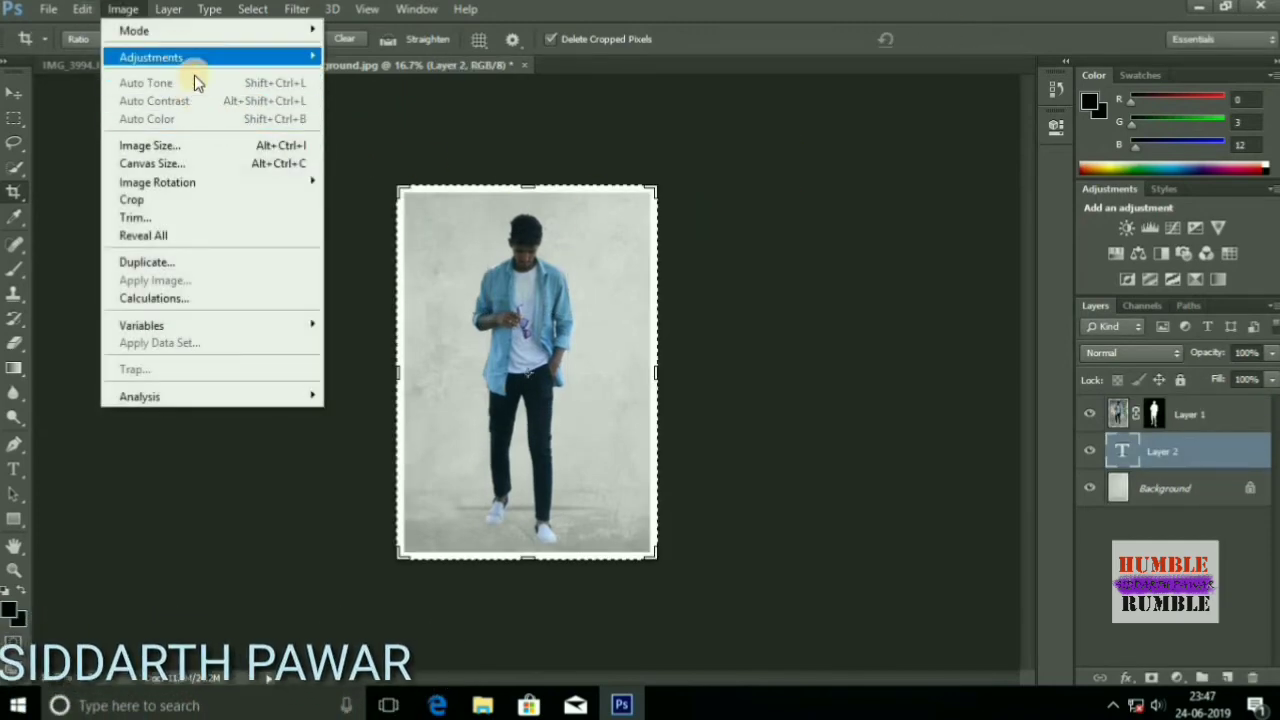
click(183, 163)
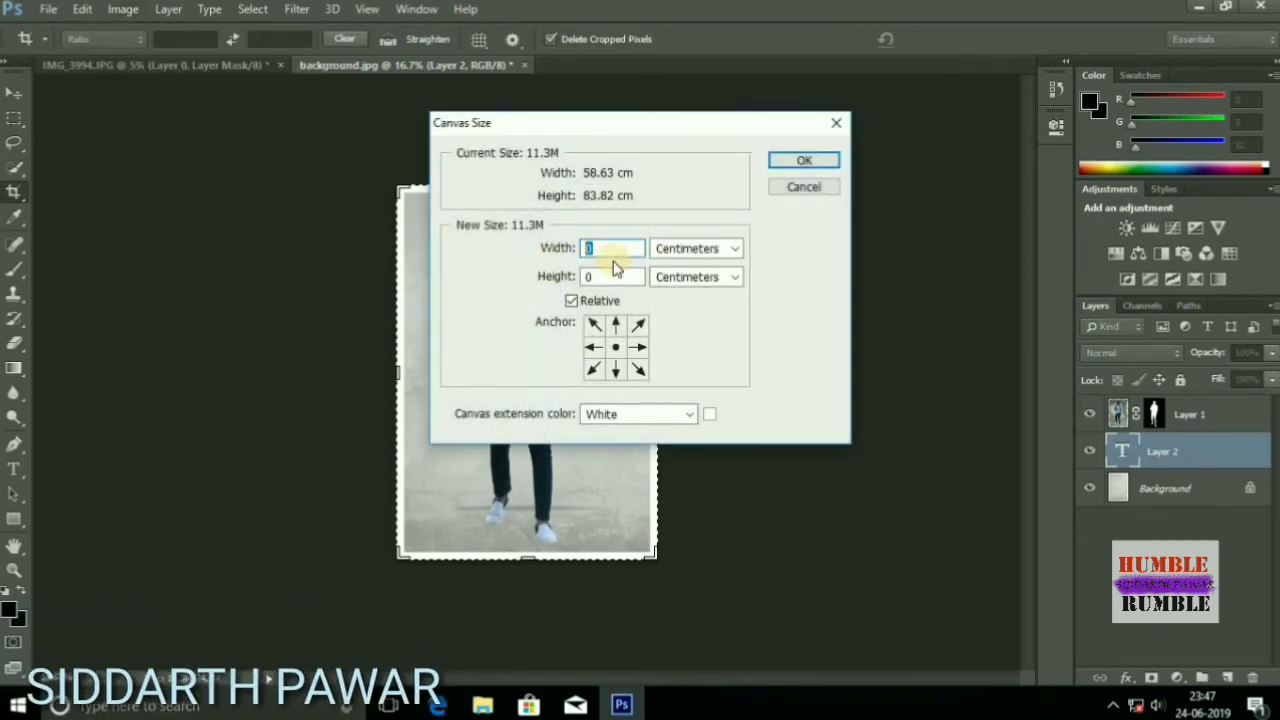
click(603, 276)
text(2)
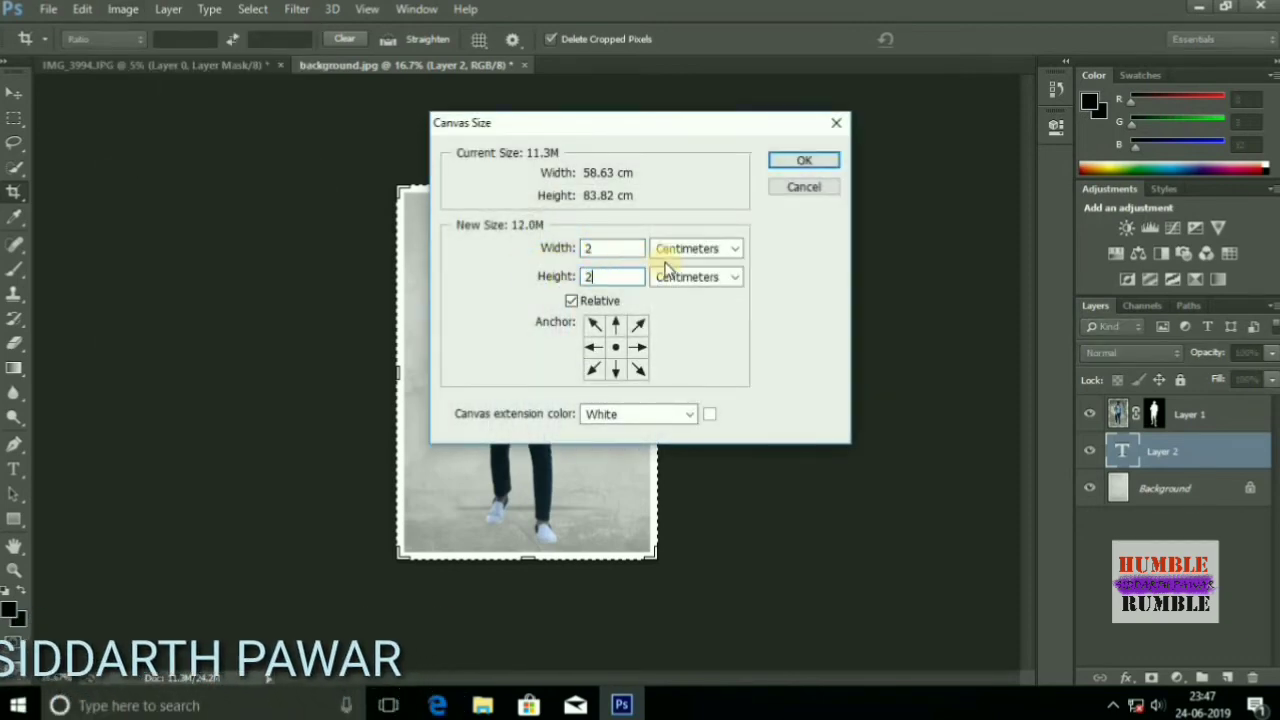
click(692, 248)
click(591, 248)
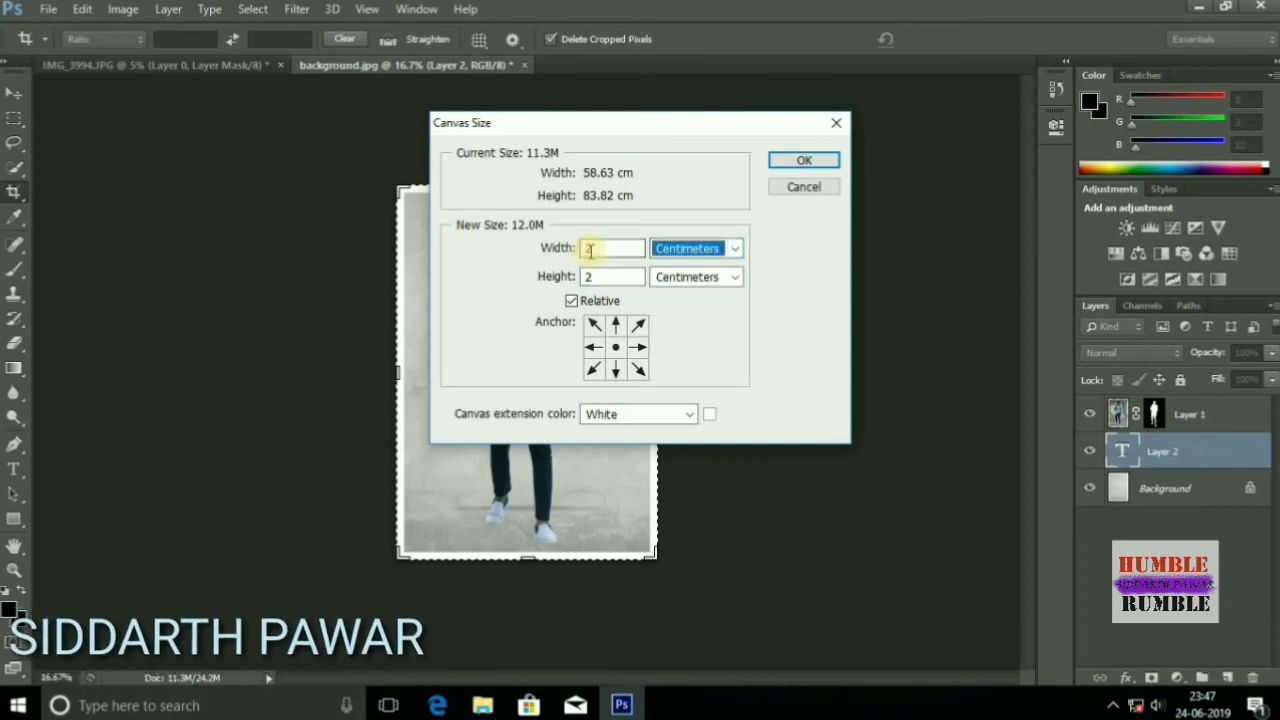
text(3)
double_click(600, 276)
text(3)
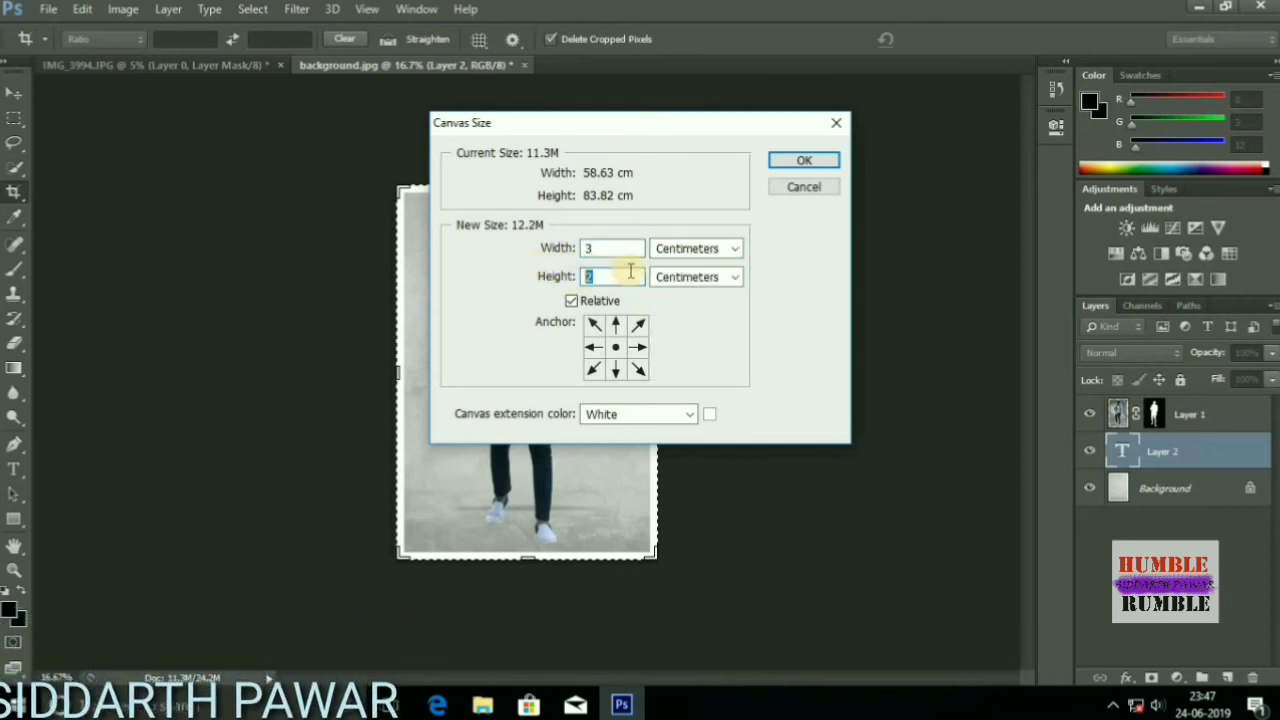
click(688, 252)
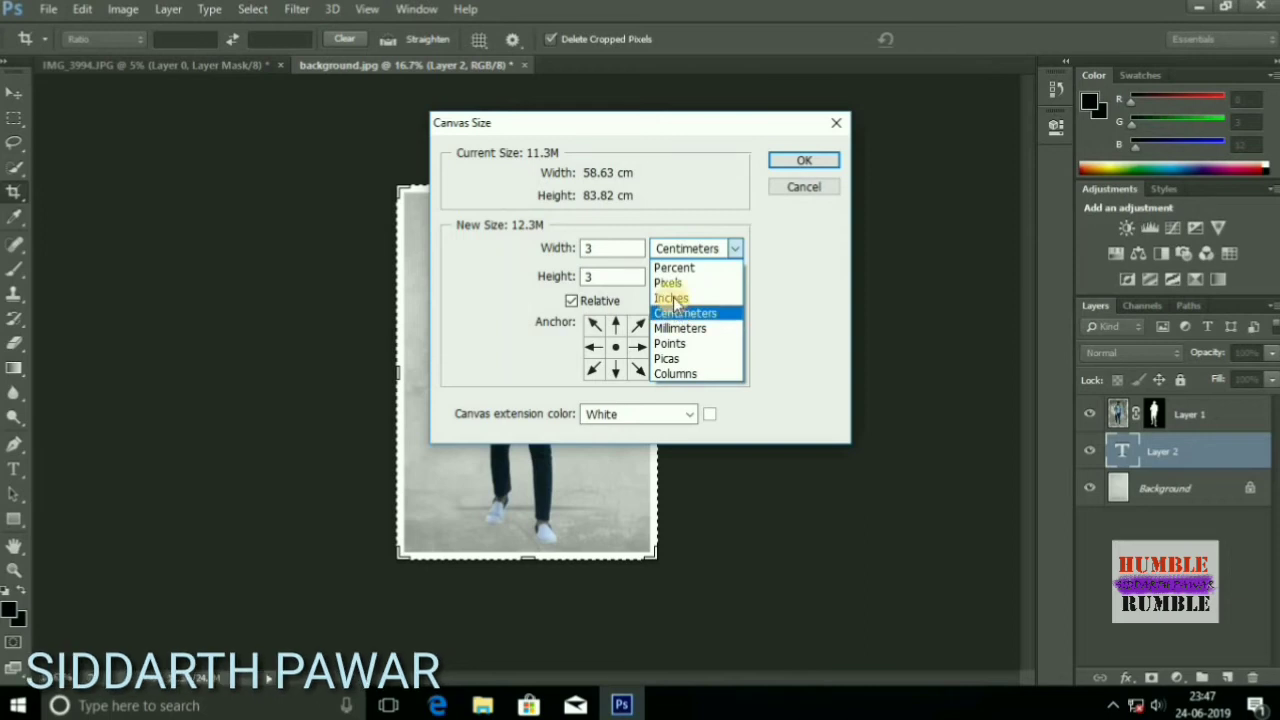
click(680, 297)
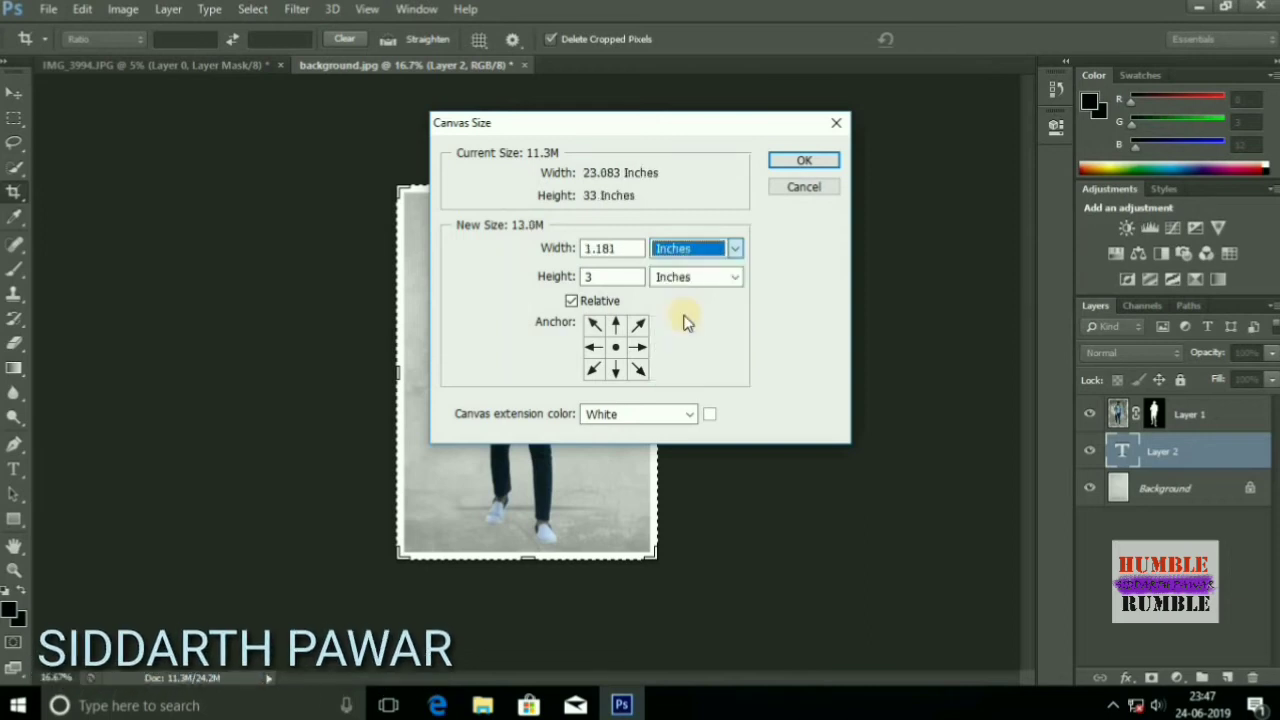
click(782, 163)
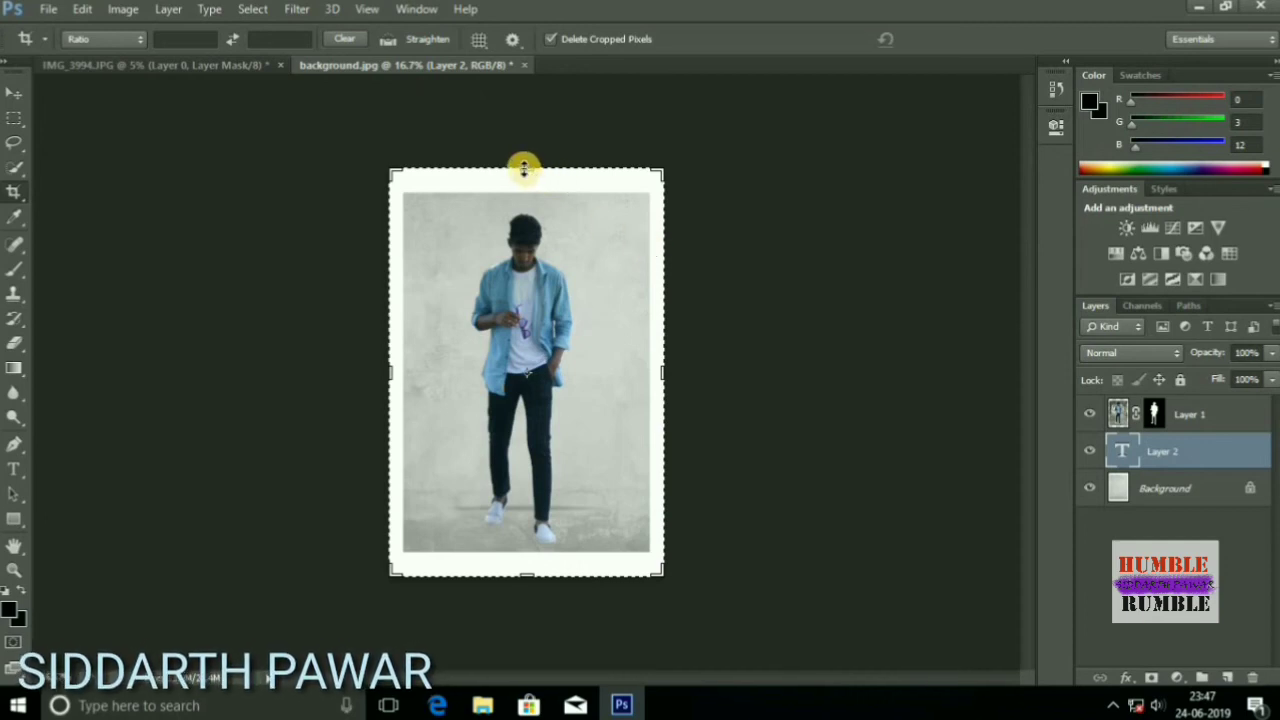
Crop away the white strips above and below the picture, keeping the white borders along both sides
drag(523, 171, 525, 183)
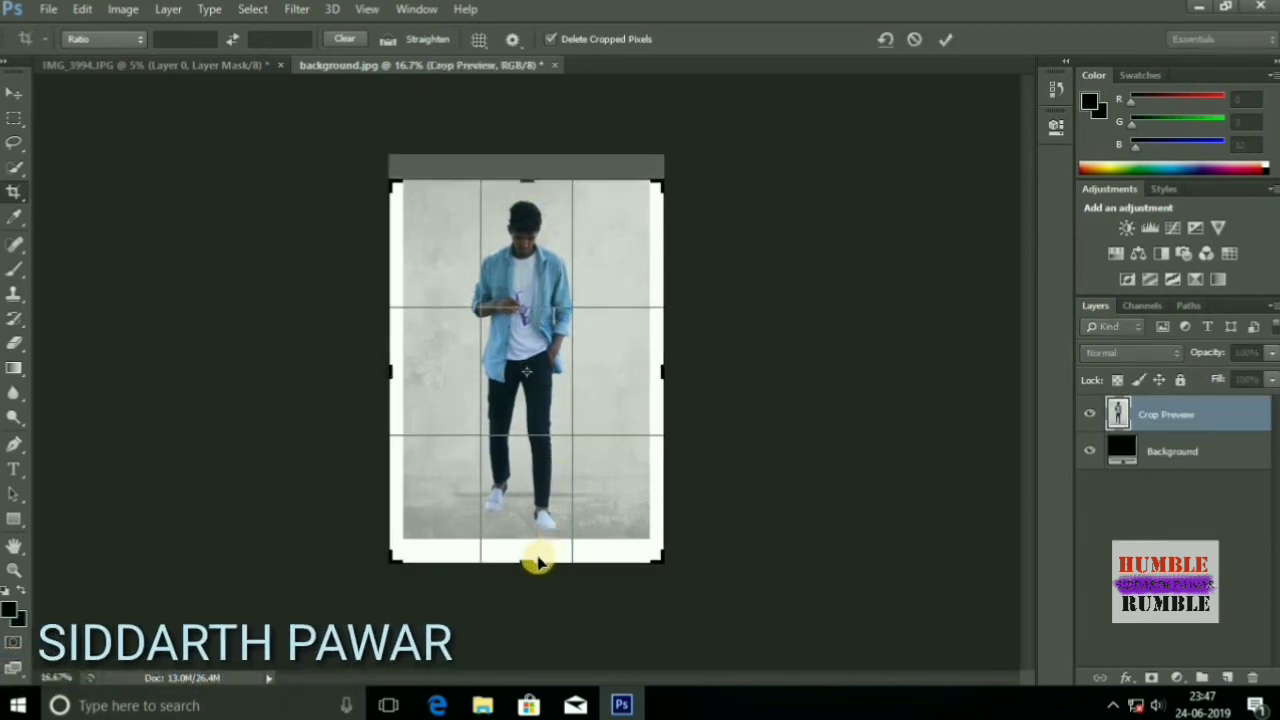
drag(529, 563, 525, 547)
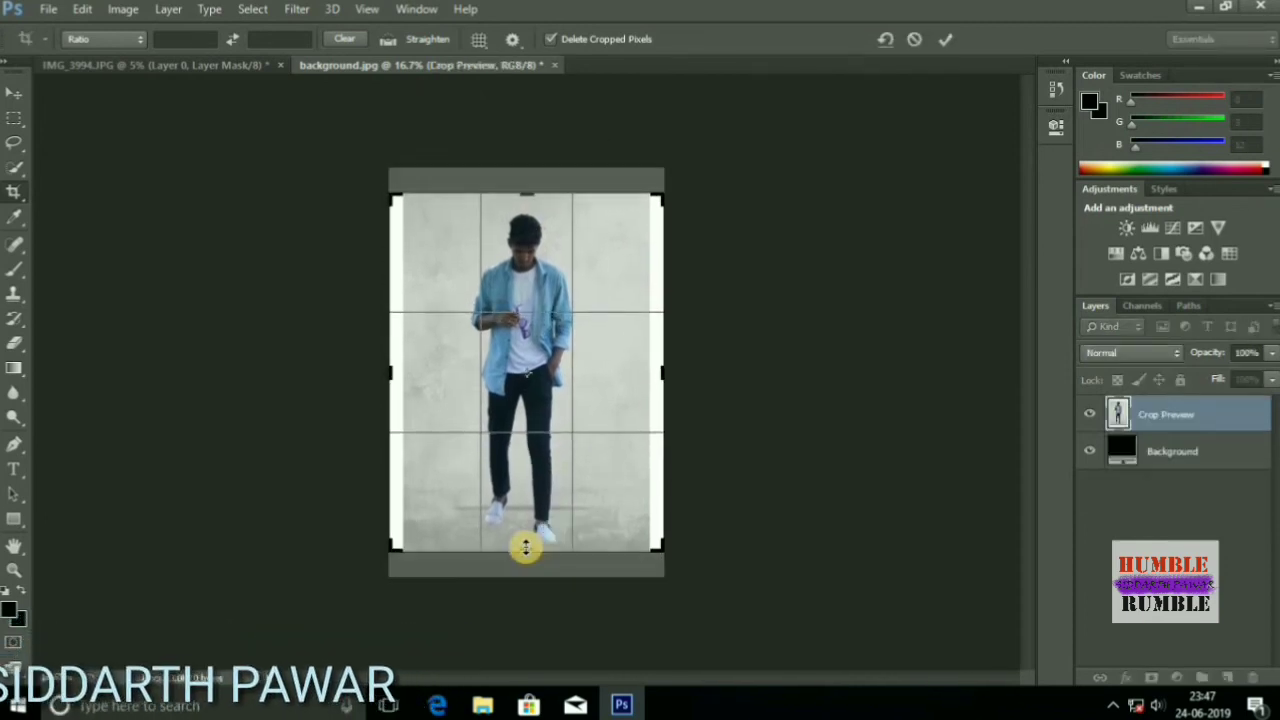
key(Return)
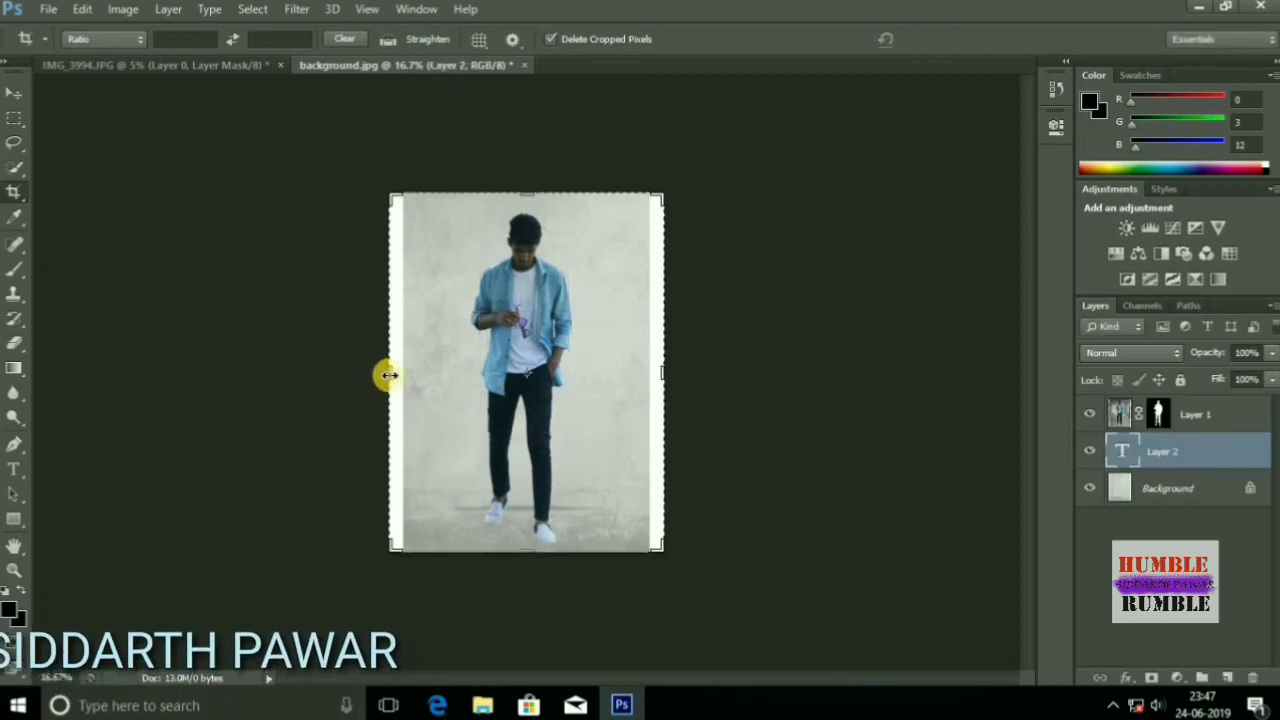
mouse_move(391, 376)
mouse_down()
mouse_move(374, 374)
mouse_move(388, 372)
mouse_up()
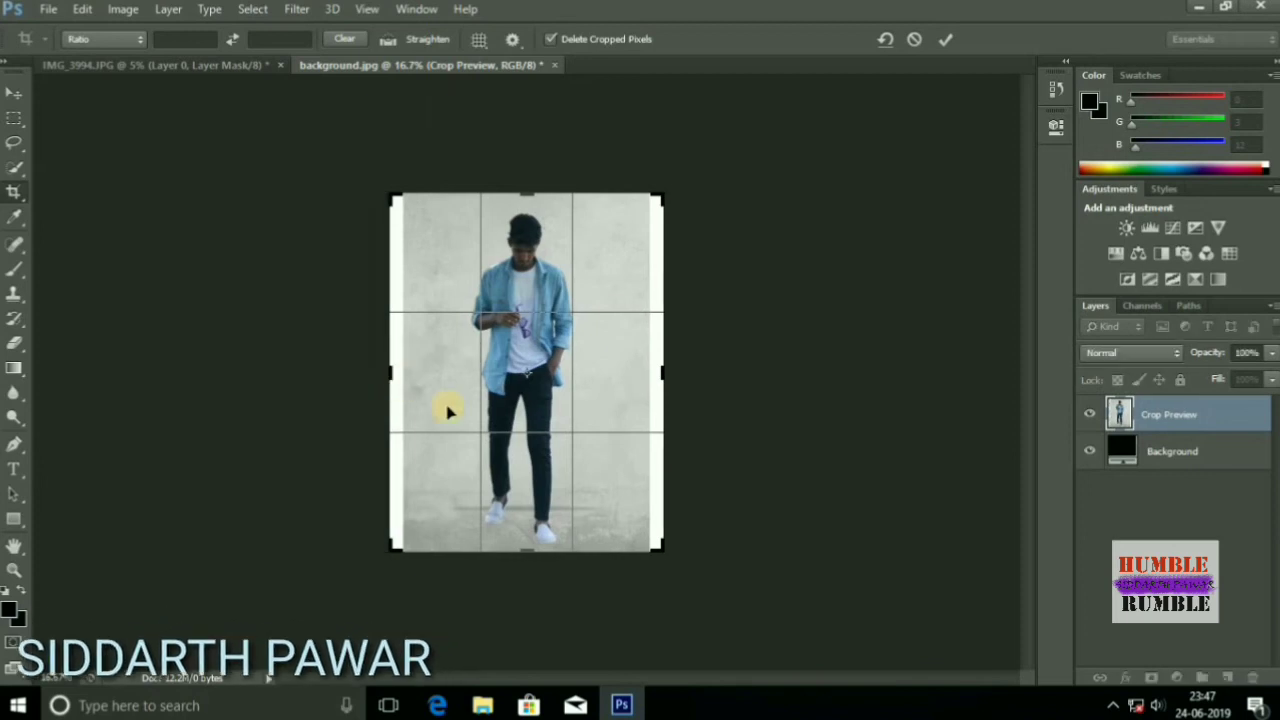
click(946, 36)
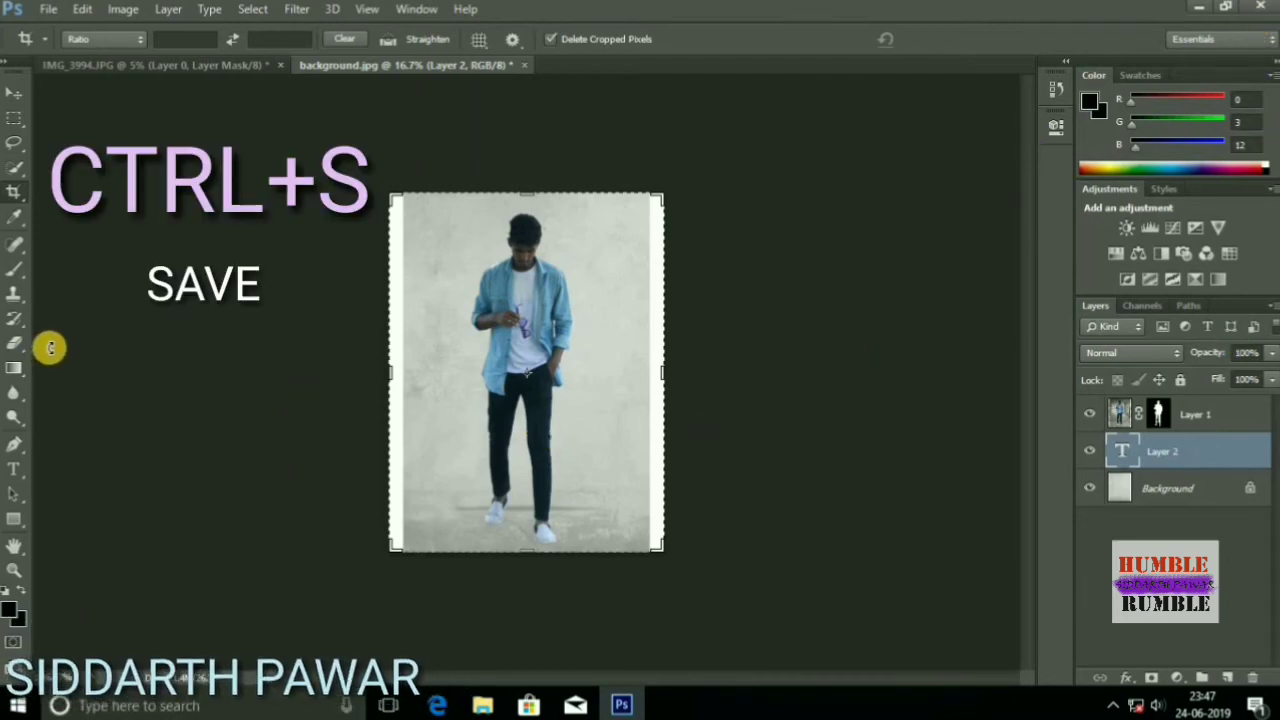
Save the composition to the Desktop as a JPEG copy named new background, with Maximum quality 11 and Baseline ("Standard") format
key(ctrl+s)
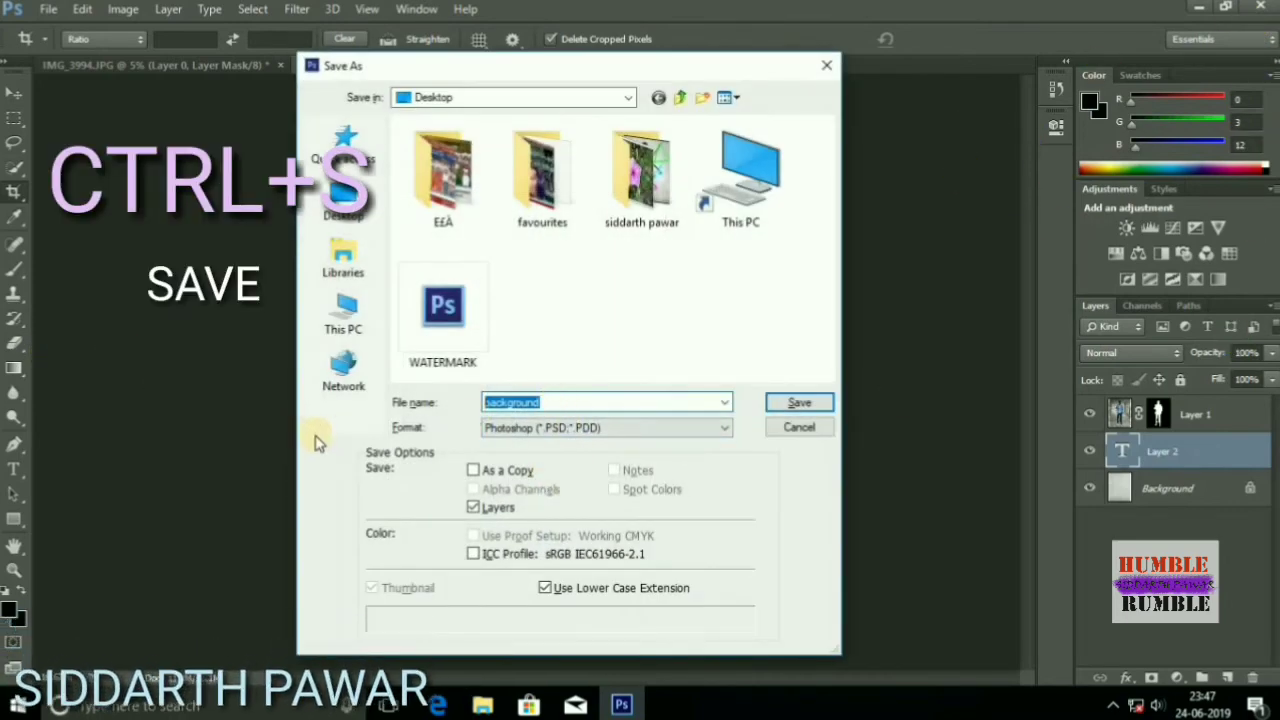
text(new)
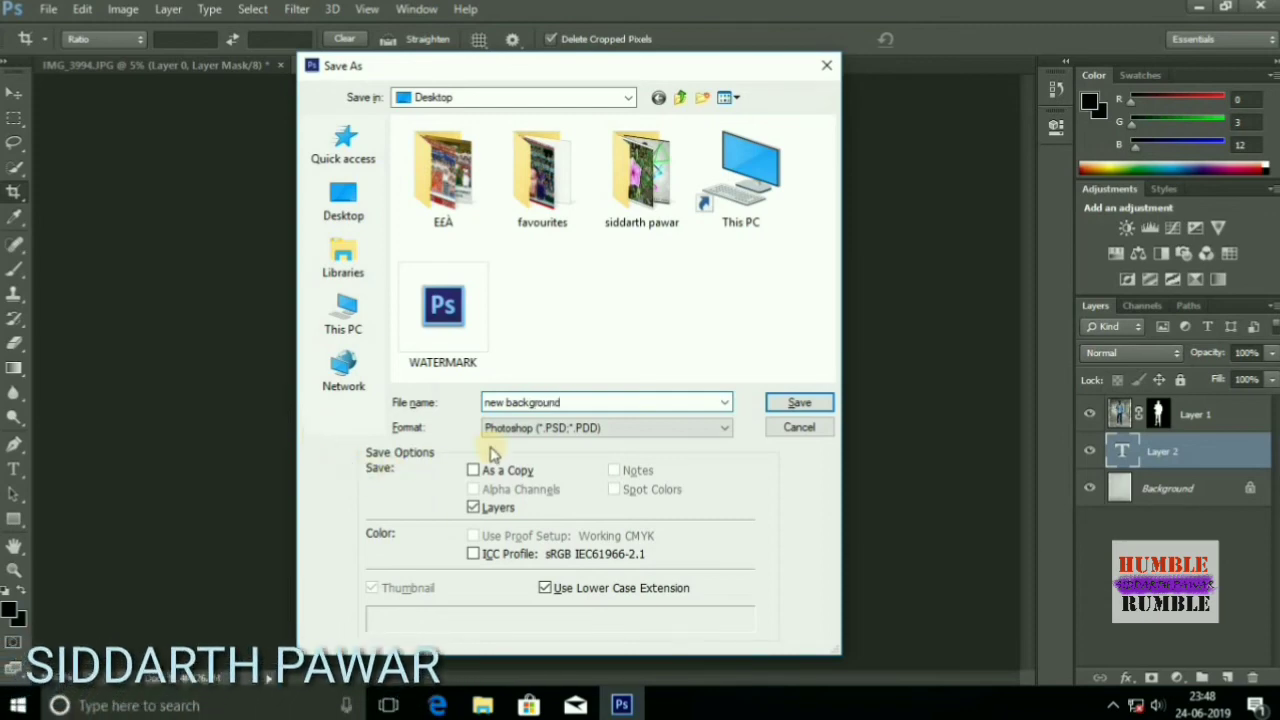
click(520, 429)
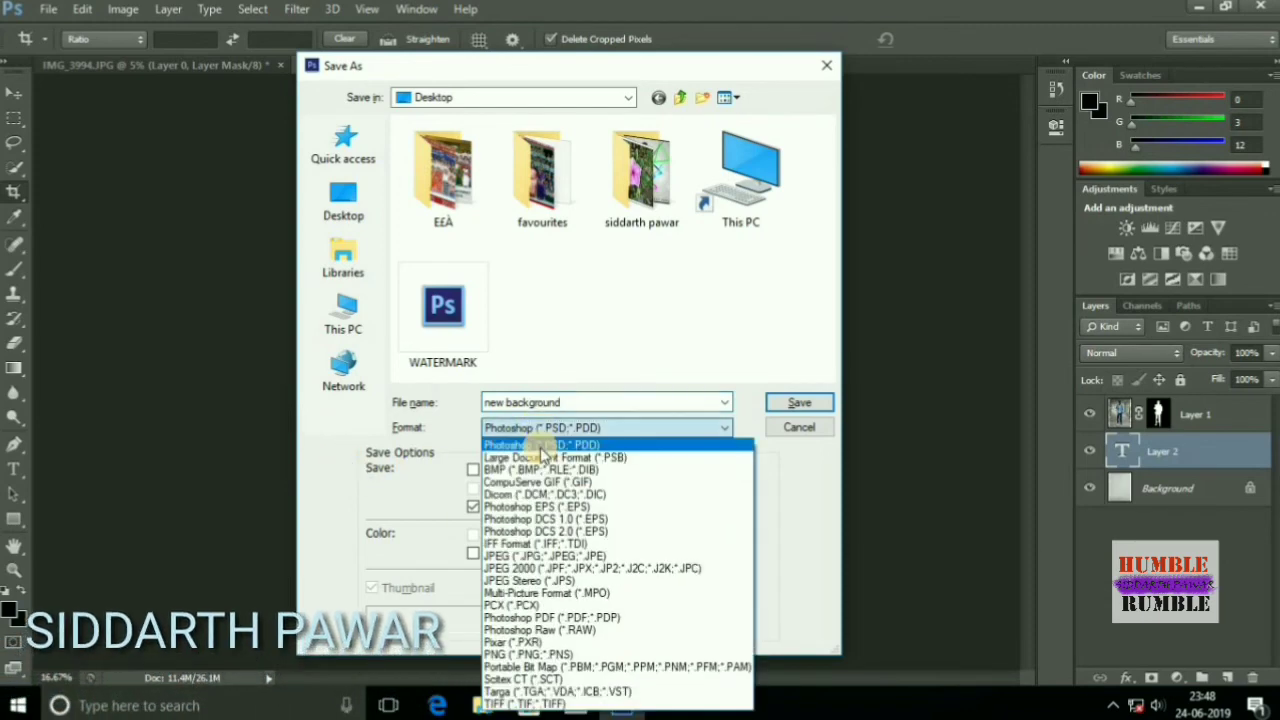
click(555, 558)
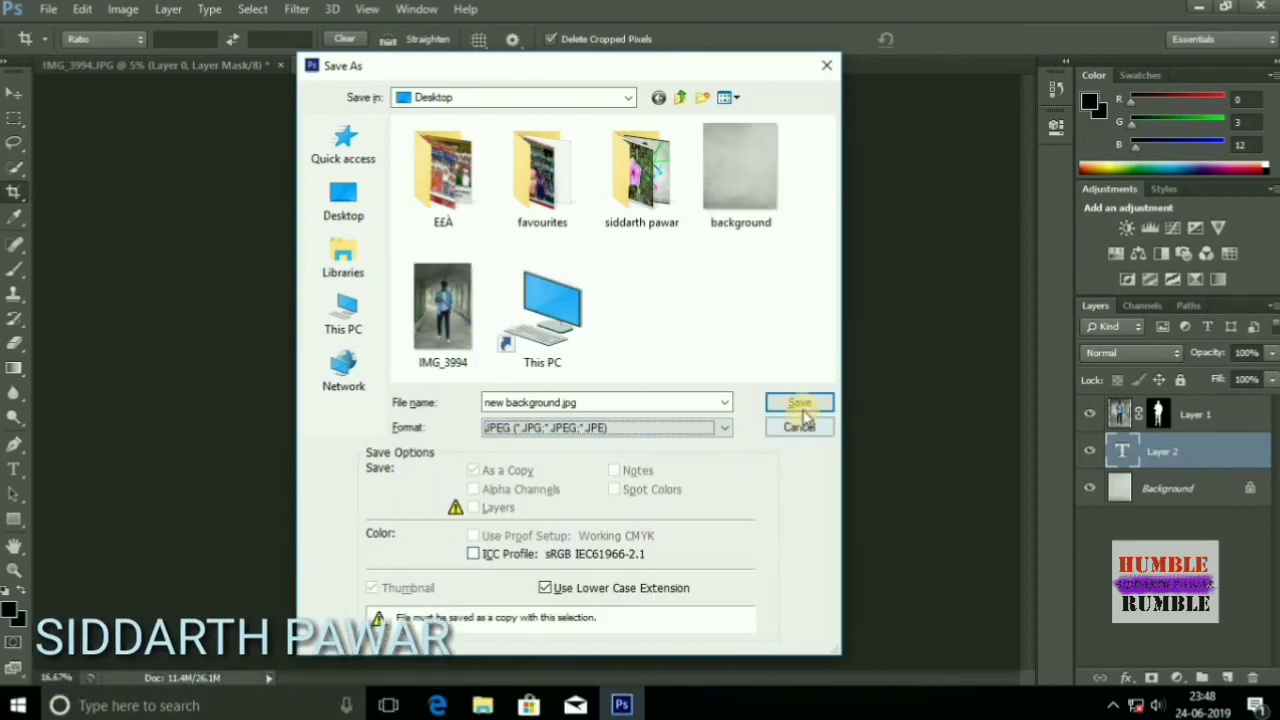
click(800, 406)
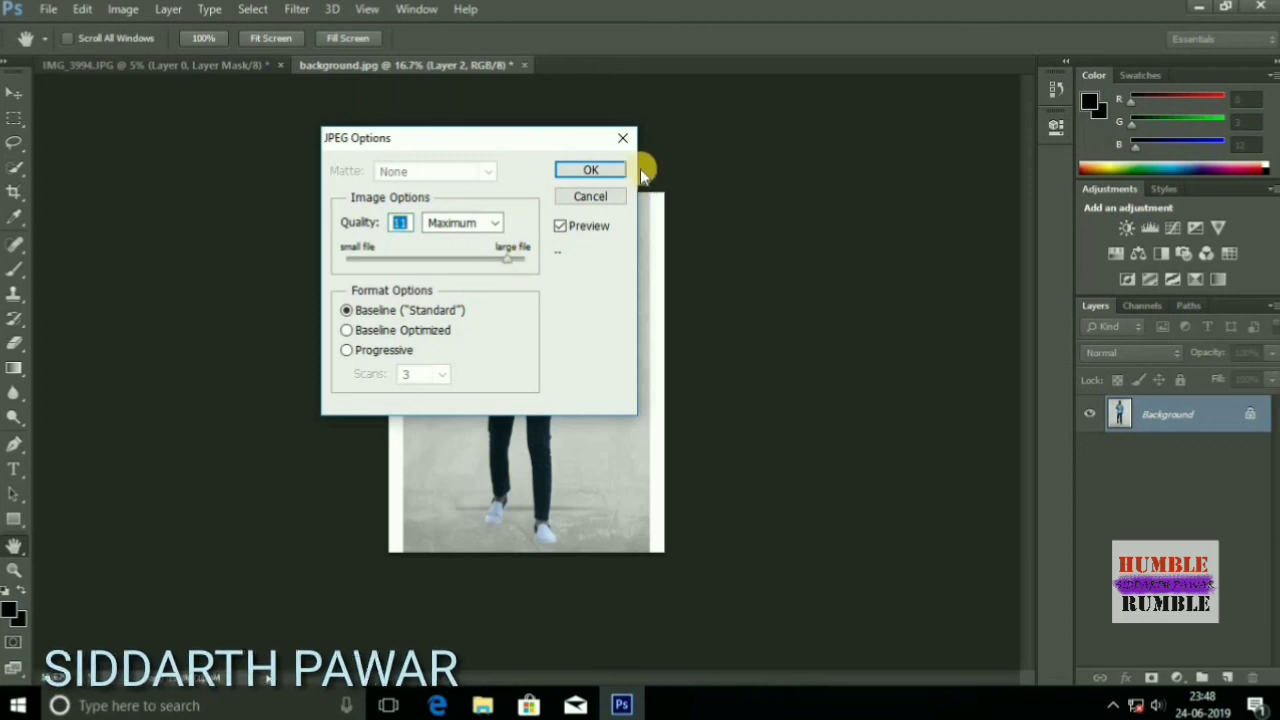
click(592, 171)
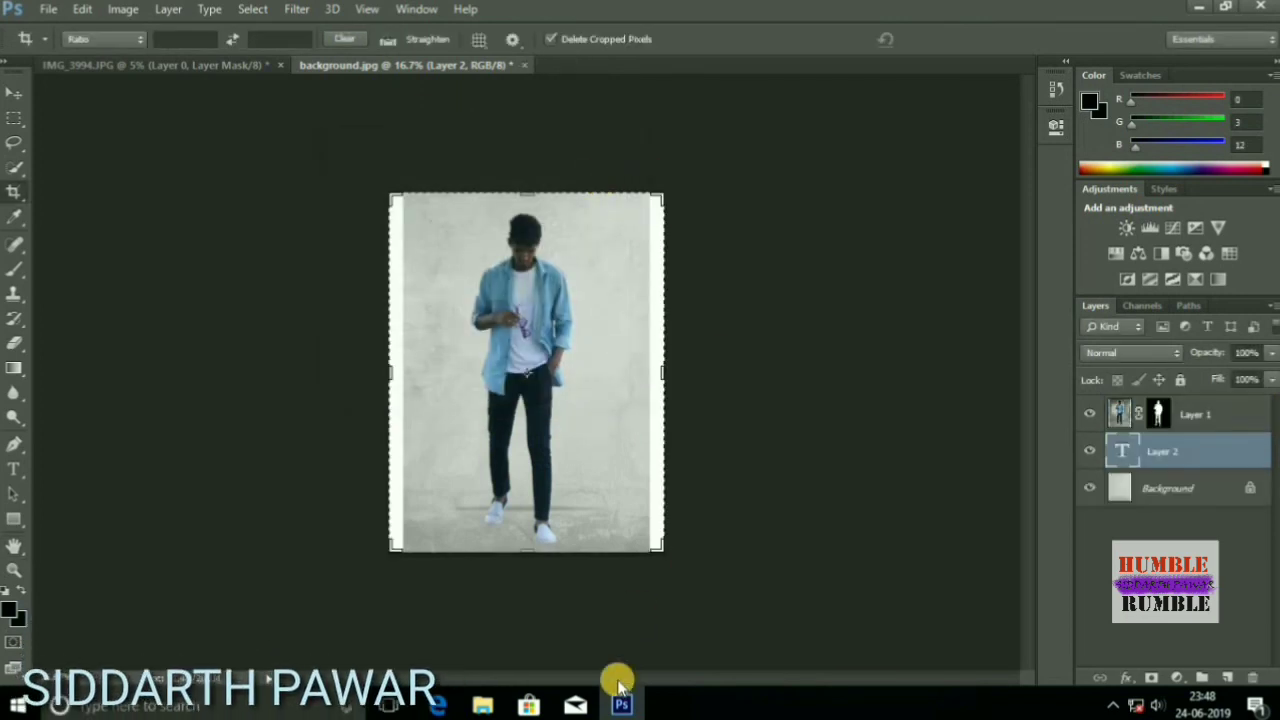
mouse_move(621, 706)
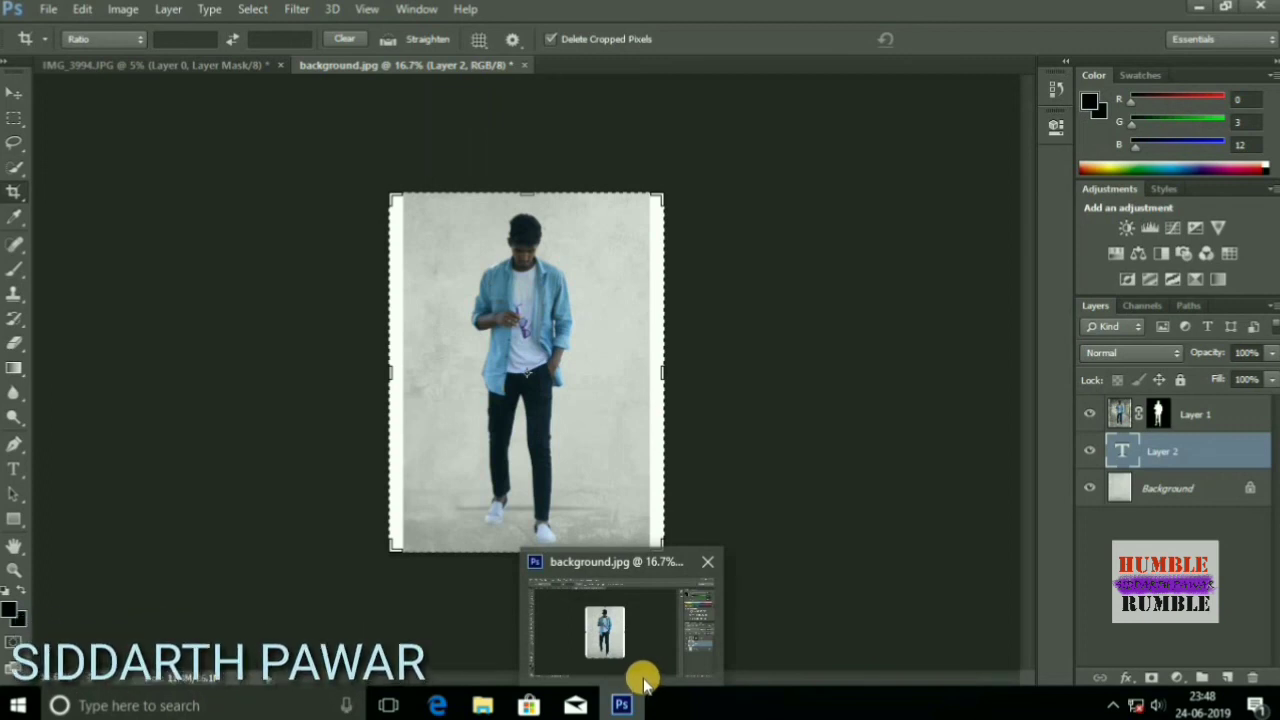
click(1207, 10)
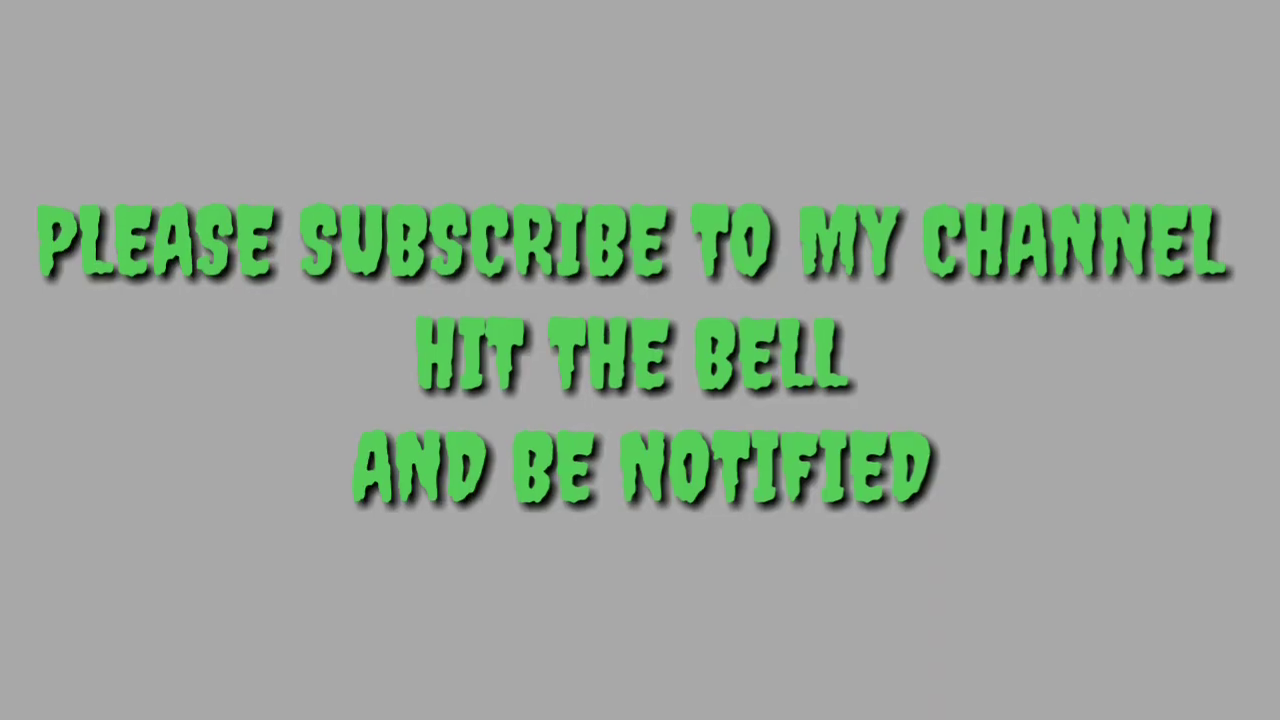